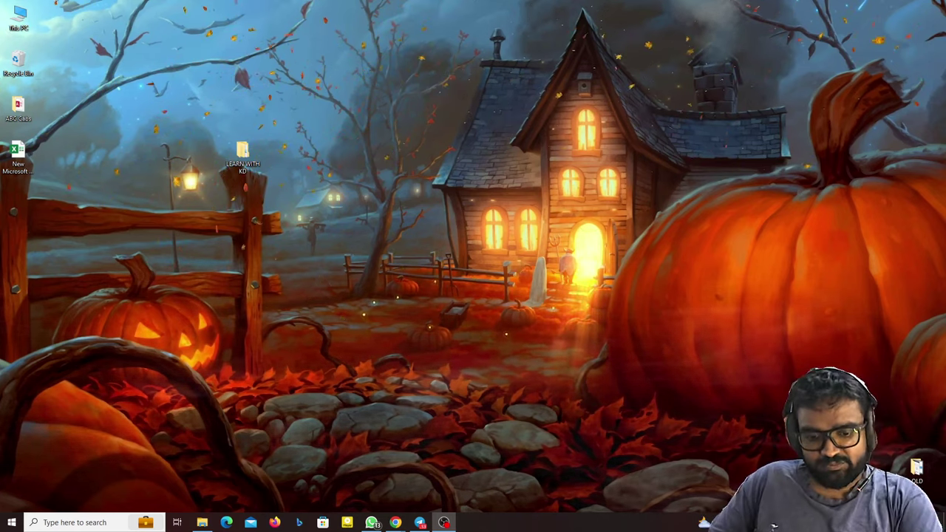
# - Search Google for 'jeda ai' in a maximized Chrome window and pick the Jeda.ai result
pyautogui.press('super')
pyautogui.press('super')
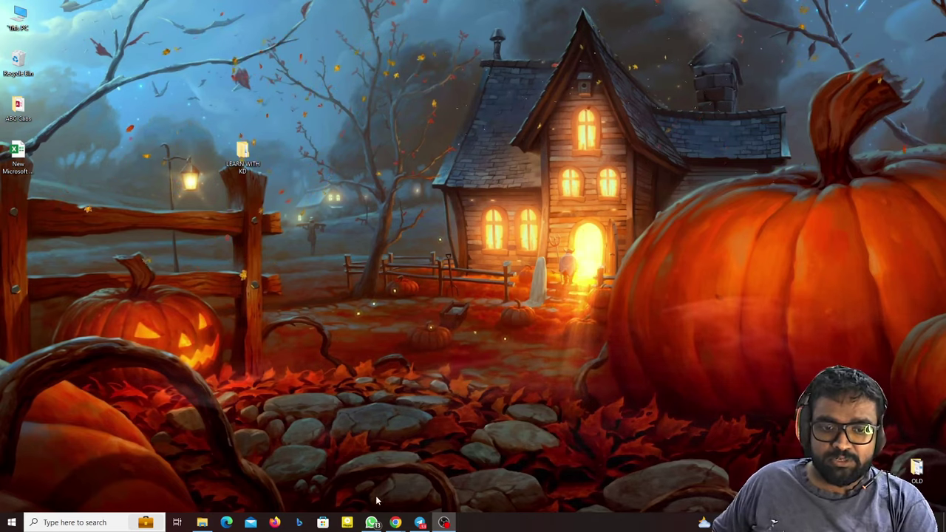
pyautogui.click(451, 483)
pyautogui.doubleClick(674, 139)
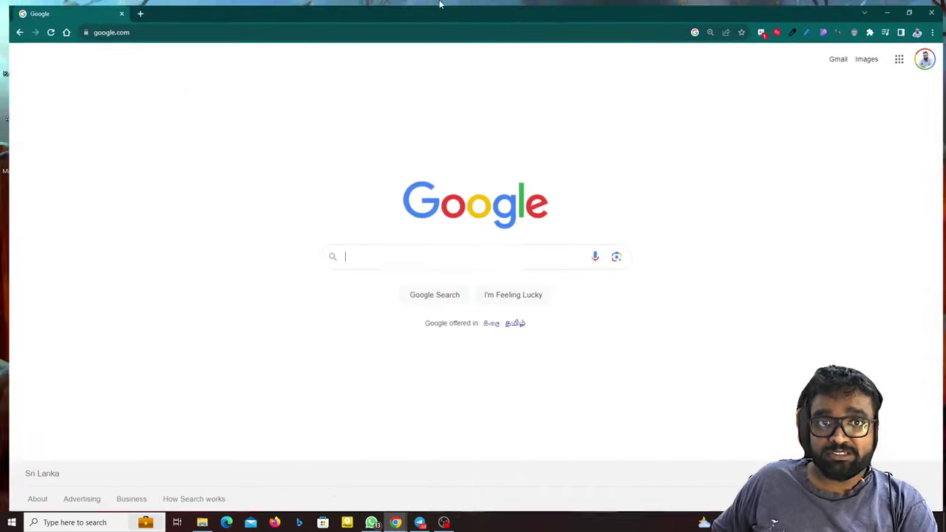
pyautogui.write('j')
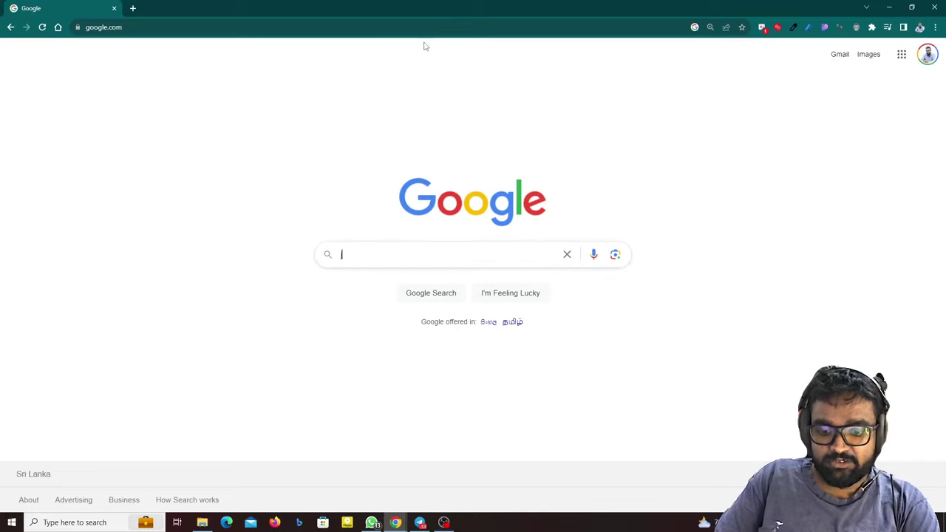
pyautogui.write('eda ai')
pyautogui.press('Return')
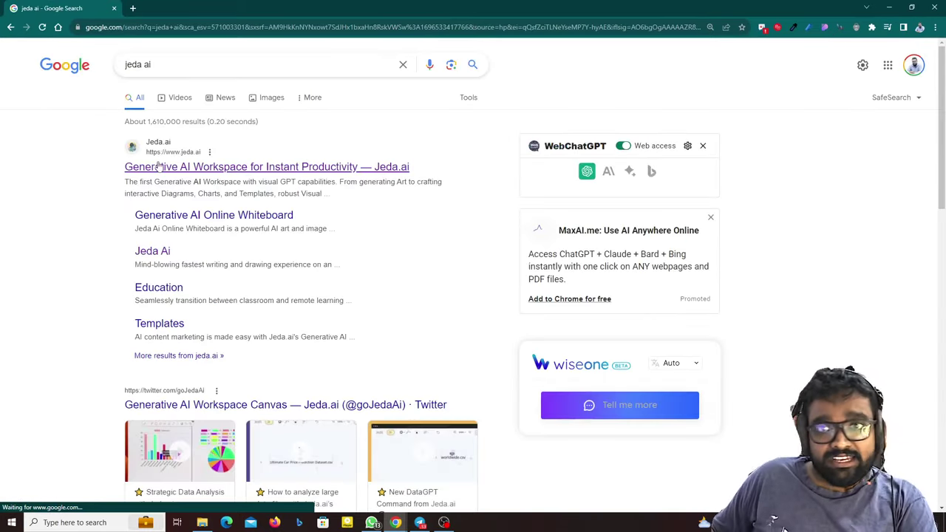
pyautogui.click(293, 164)
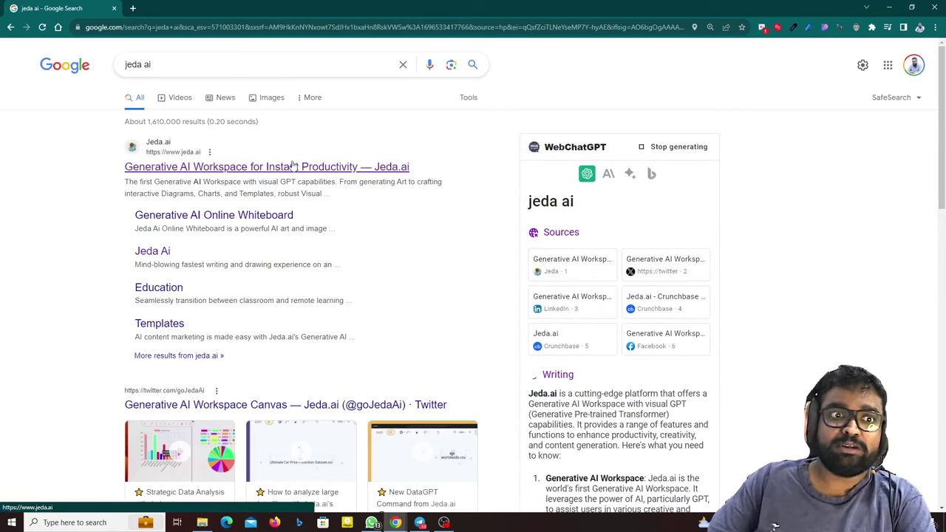
# - Load the Jeda.ai homepage and open its sign-in page in a second tab
pyautogui.click(293, 164)
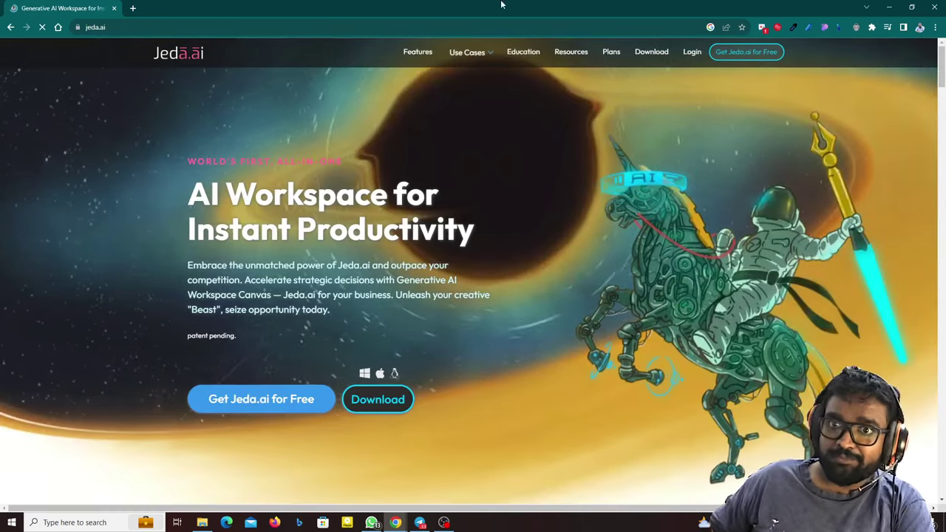
pyautogui.click(690, 52)
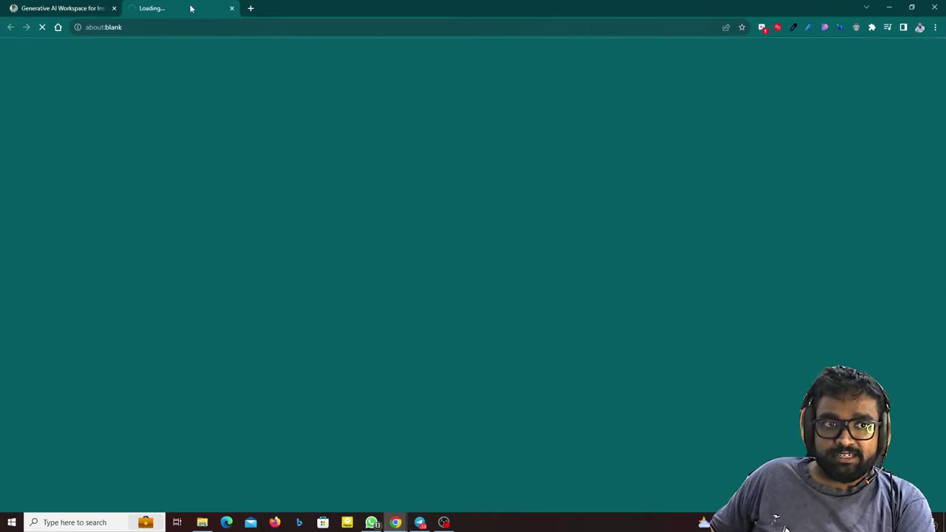
pyautogui.click(74, 8)
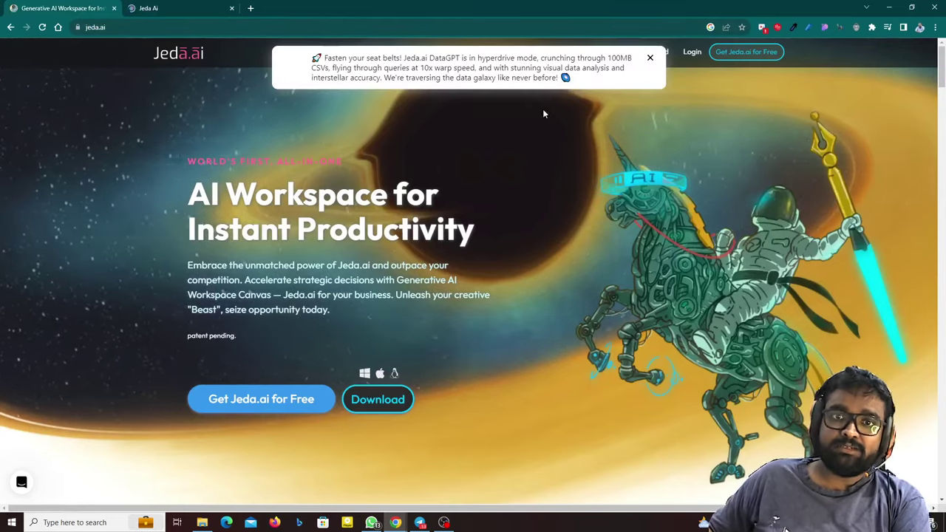
# - Scroll through the Jeda.ai homepage's feature sections
pyautogui.scroll(-2, 312, 354)
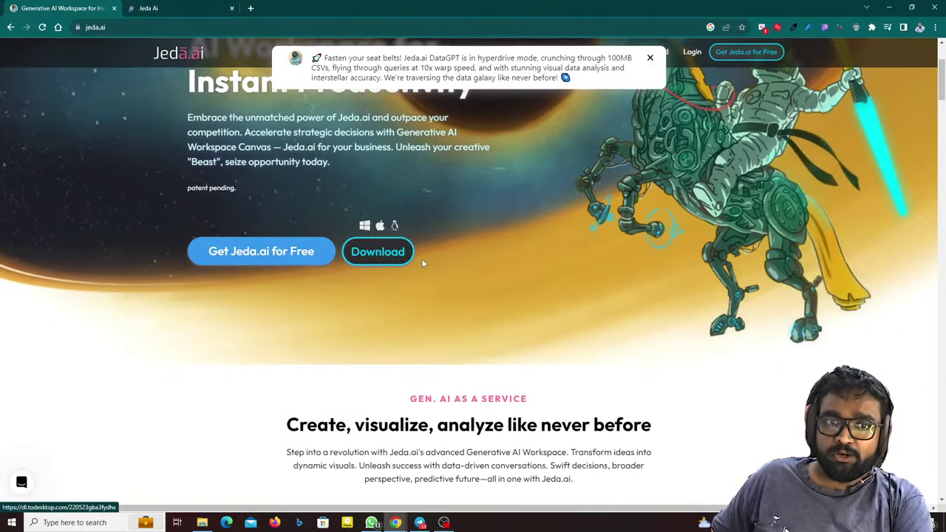
pyautogui.scroll(-3, 399, 264)
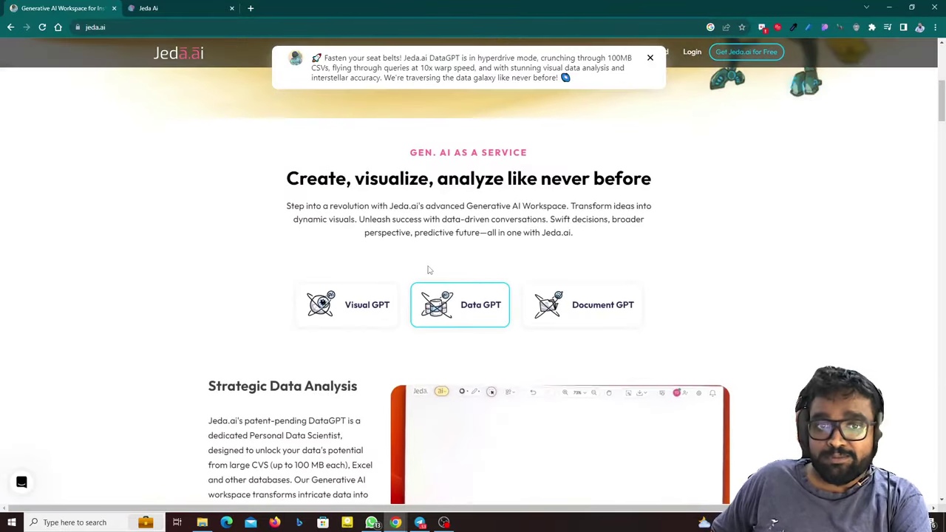
pyautogui.scroll(-1, 359, 254)
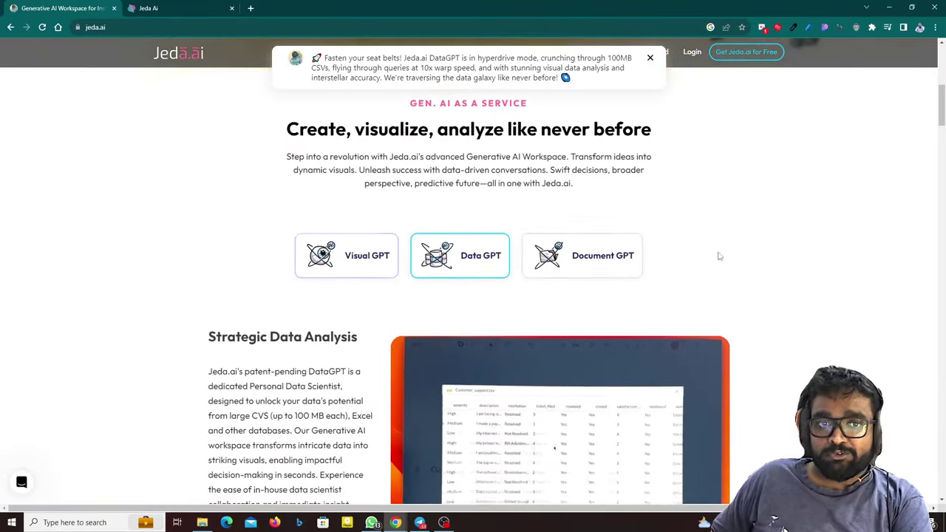
pyautogui.scroll(-1, 601, 268)
pyautogui.scroll(-1, 217, 241)
pyautogui.scroll(-2, 311, 268)
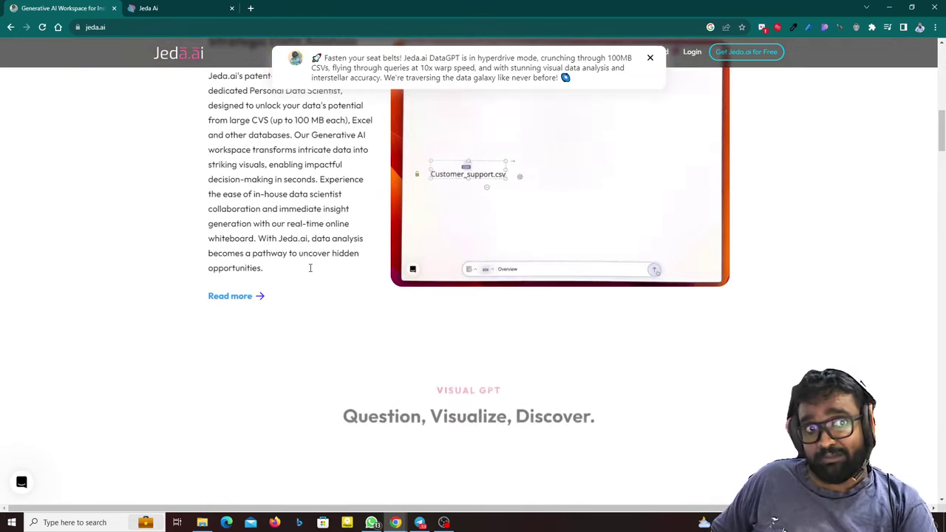
pyautogui.scroll(-3, 310, 271)
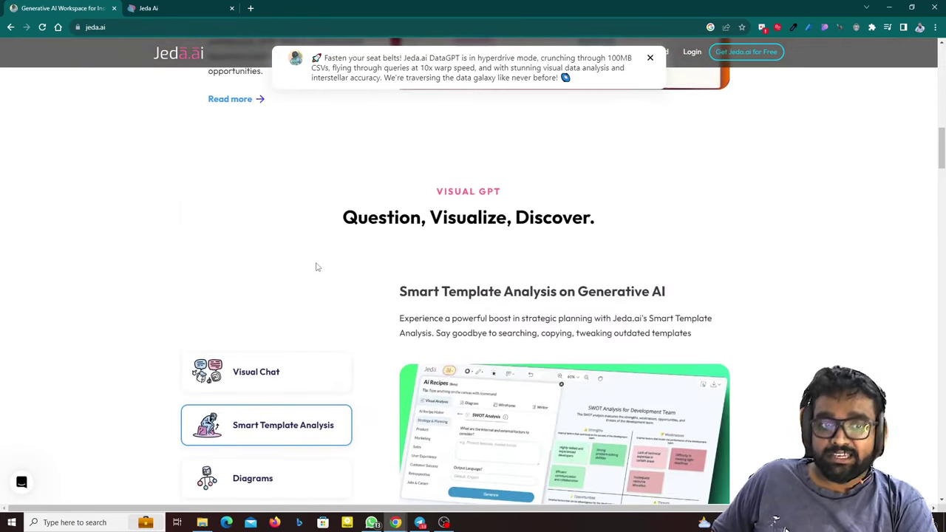
pyautogui.scroll(-2, 315, 266)
pyautogui.scroll(-2, 316, 268)
pyautogui.scroll(-1, 316, 266)
pyautogui.scroll(5, 316, 267)
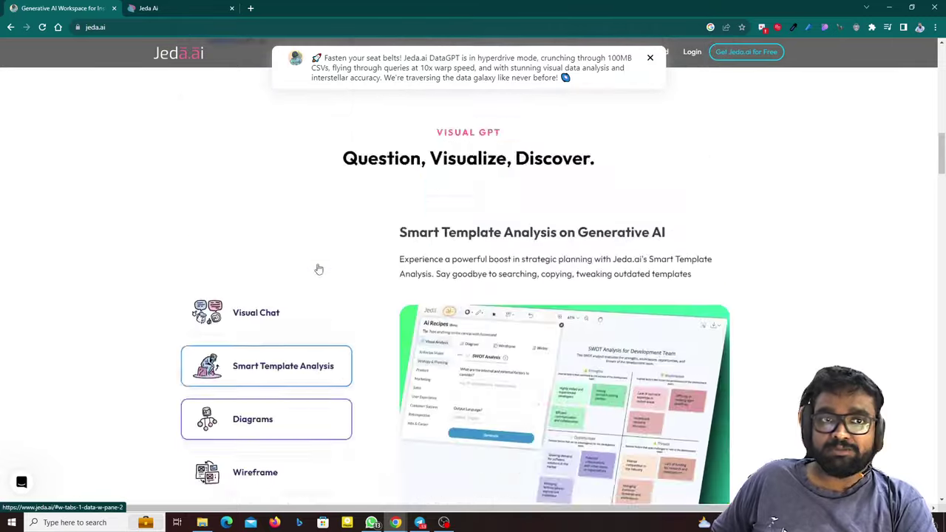
pyautogui.scroll(5, 315, 269)
pyautogui.scroll(5, 313, 271)
# - From My Workspace, close the DataGPT banner and create a New Workspace
pyautogui.click(157, 6)
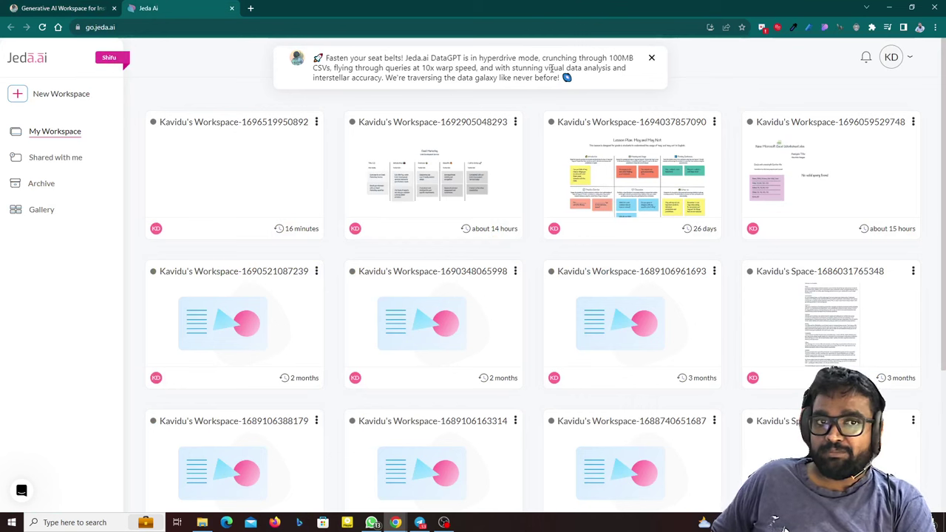
pyautogui.click(652, 58)
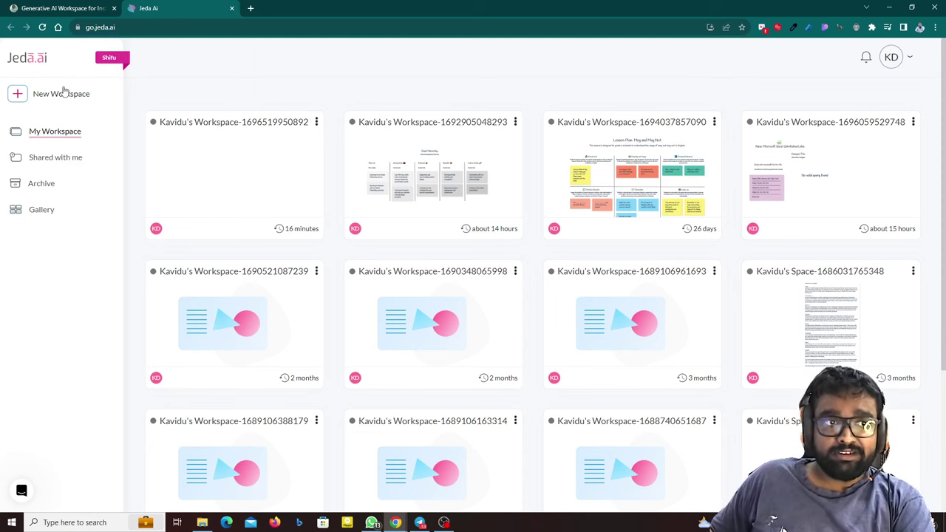
pyautogui.click(54, 96)
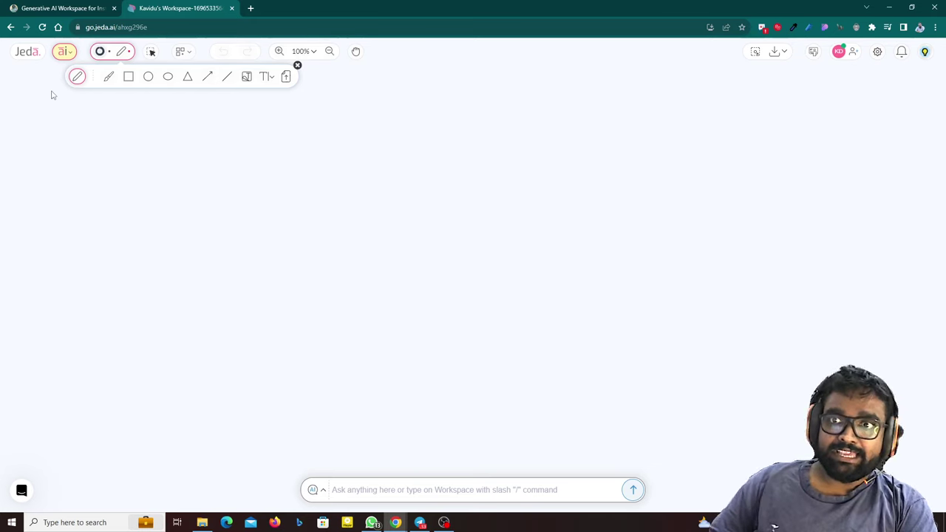
pyautogui.click(128, 76)
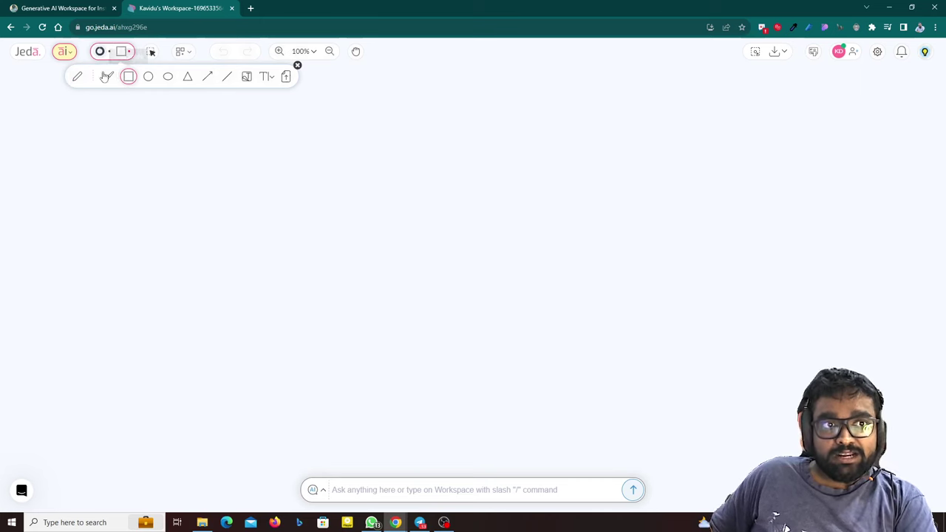
pyautogui.click(110, 78)
pyautogui.moveTo(273, 153); pyautogui.dragTo(425, 189)
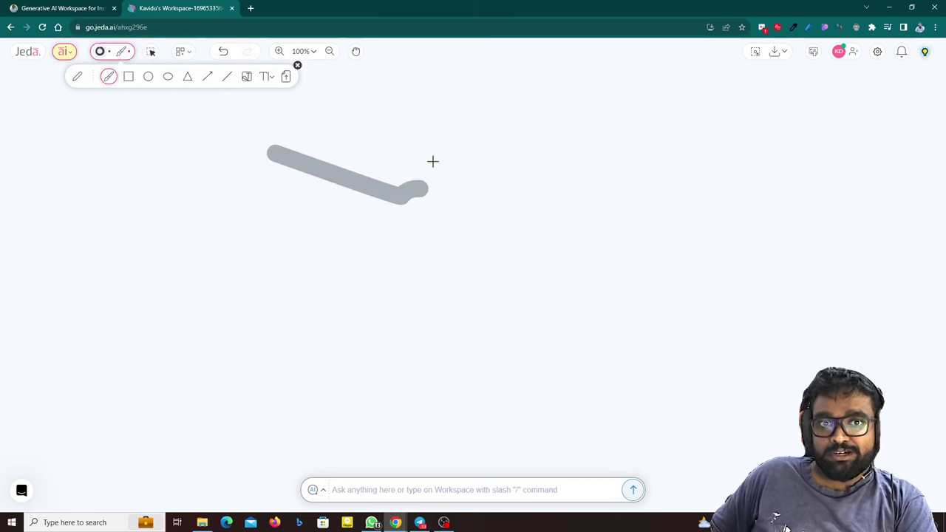
pyautogui.click(79, 77)
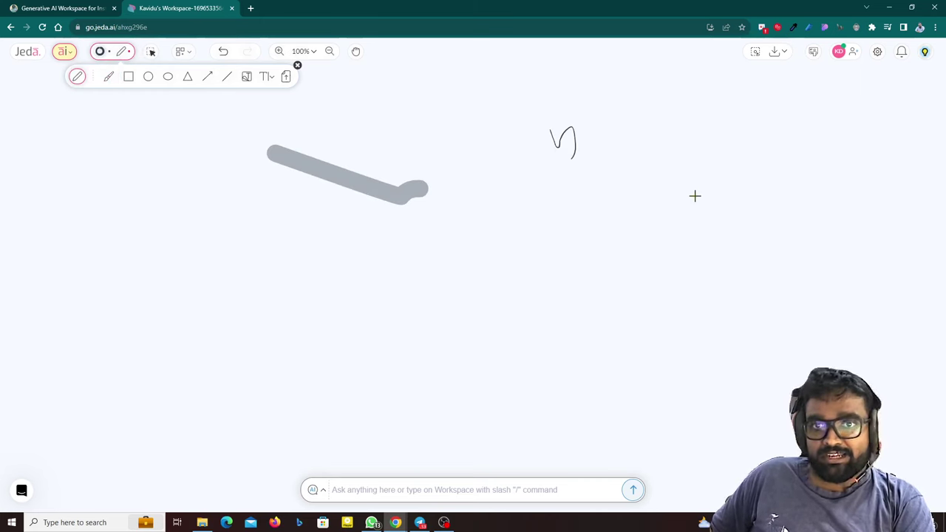
pyautogui.moveTo(706, 192); pyautogui.dragTo(687, 209)
pyautogui.moveTo(528, 167); pyautogui.dragTo(497, 198)
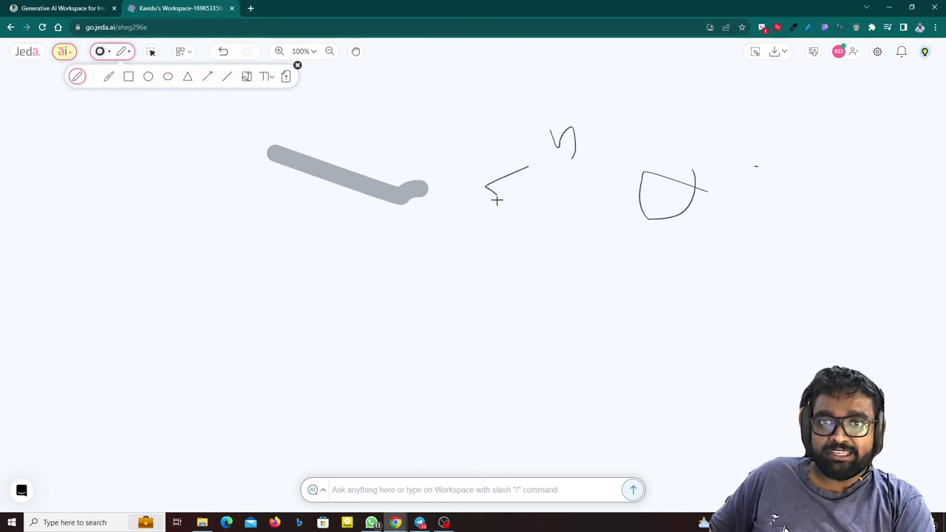
pyautogui.click(129, 76)
pyautogui.moveTo(129, 183); pyautogui.dragTo(248, 258)
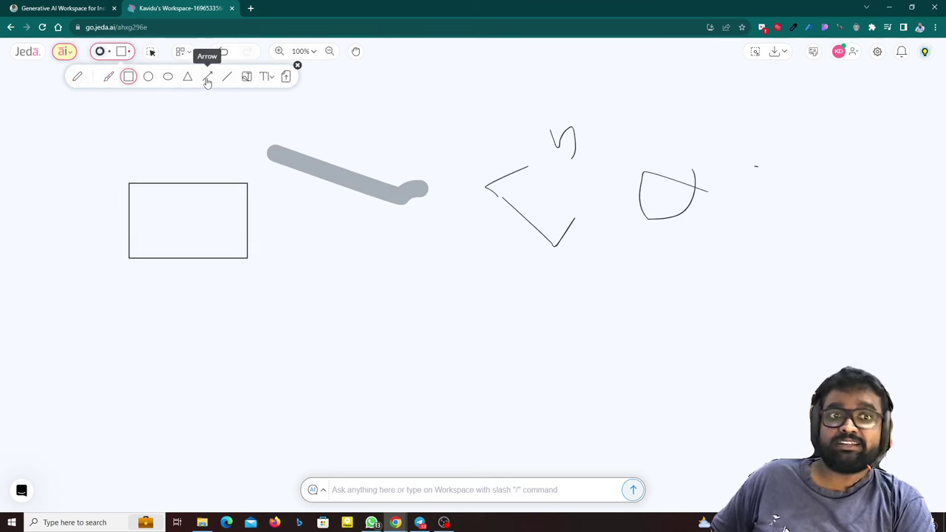
pyautogui.click(150, 53)
pyautogui.moveTo(194, 200); pyautogui.dragTo(249, 193)
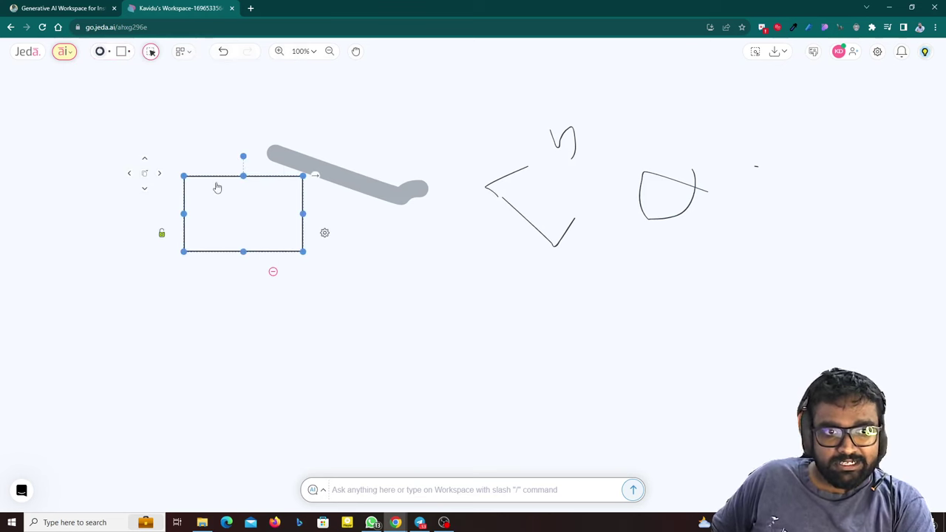
pyautogui.press('Delete')
pyautogui.moveTo(327, 184); pyautogui.dragTo(335, 214)
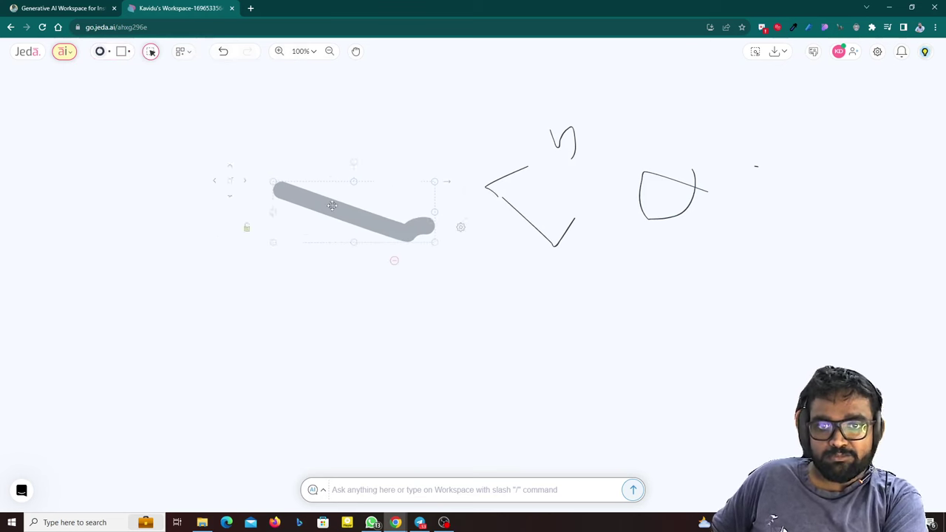
pyautogui.press('Delete')
pyautogui.click(501, 180)
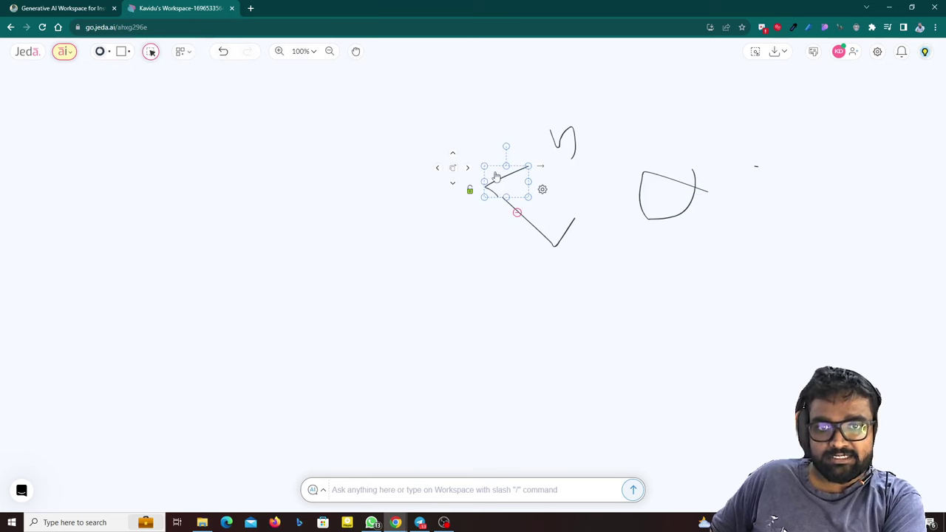
pyautogui.press('Delete')
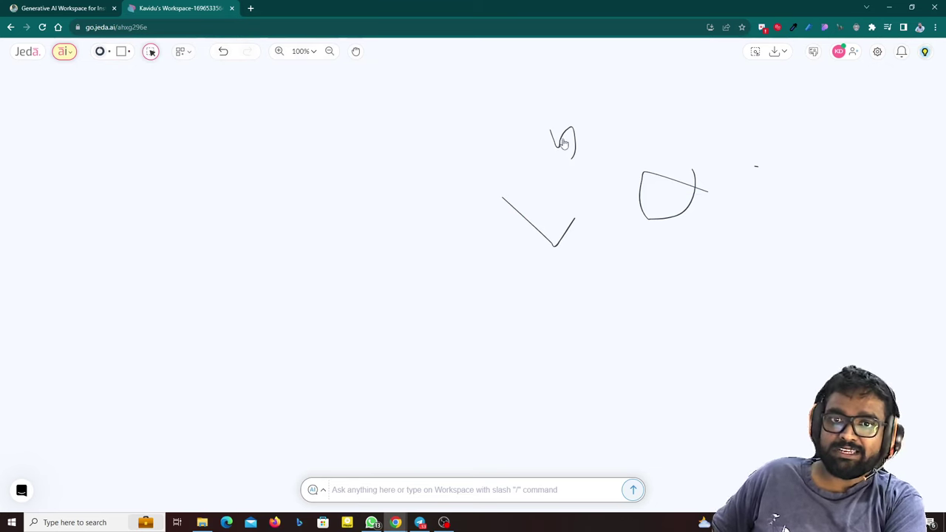
pyautogui.click(532, 209)
pyautogui.press('Delete')
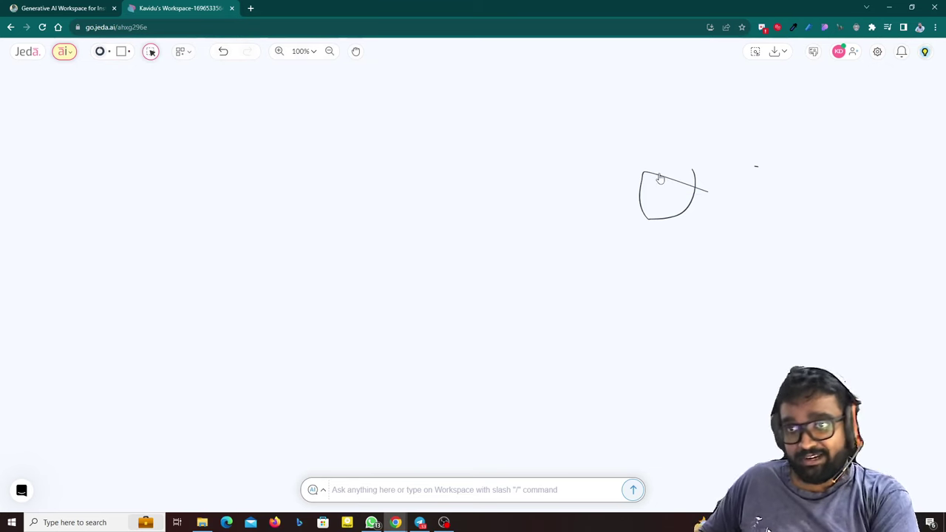
pyautogui.click(661, 179)
pyautogui.press('Delete')
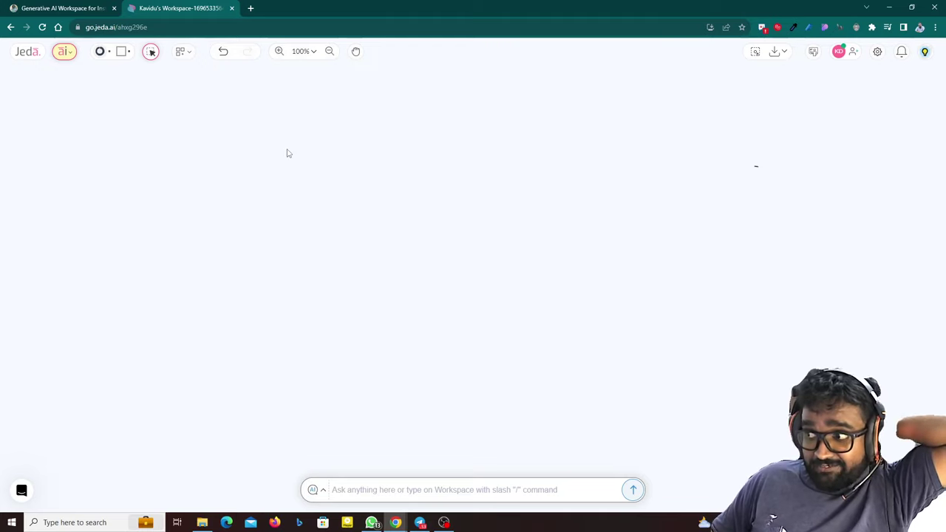
# - Choose the Resume card from the AI Recipes Writer templates
pyautogui.click(63, 54)
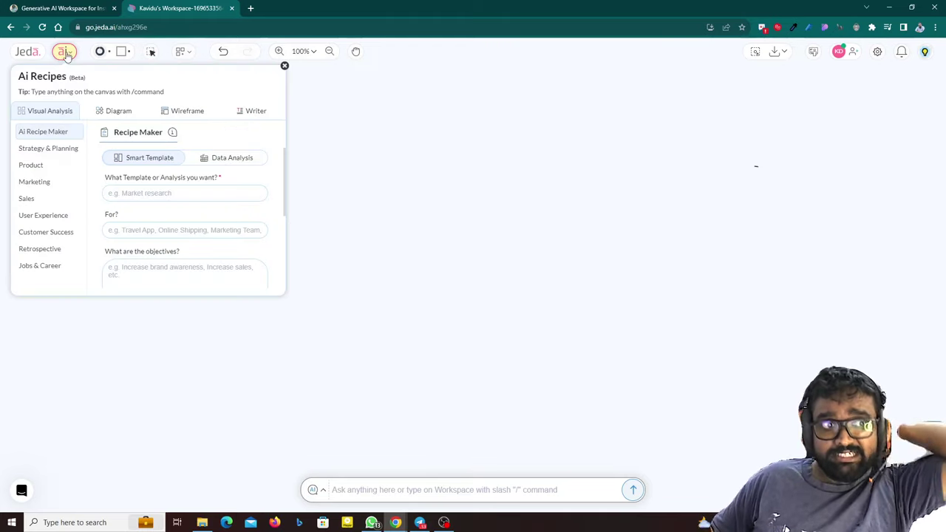
pyautogui.click(256, 111)
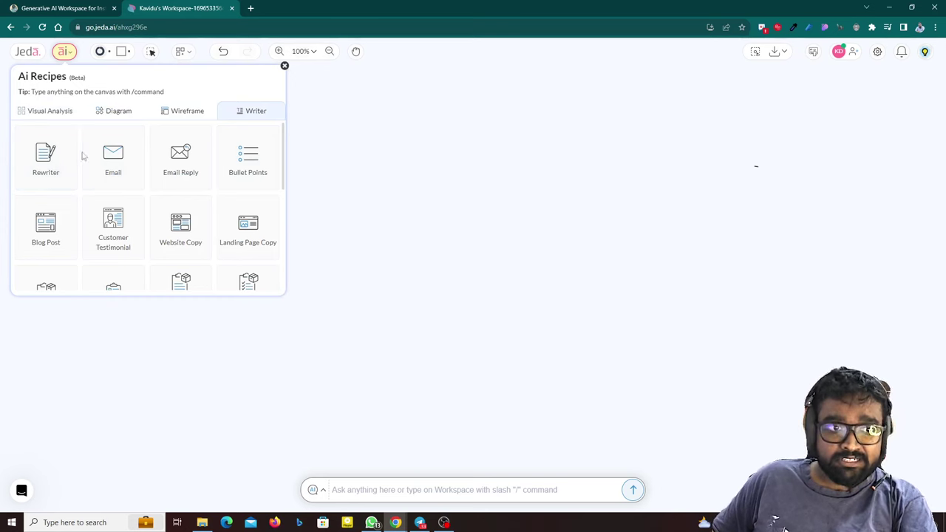
pyautogui.scroll(-1, 222, 177)
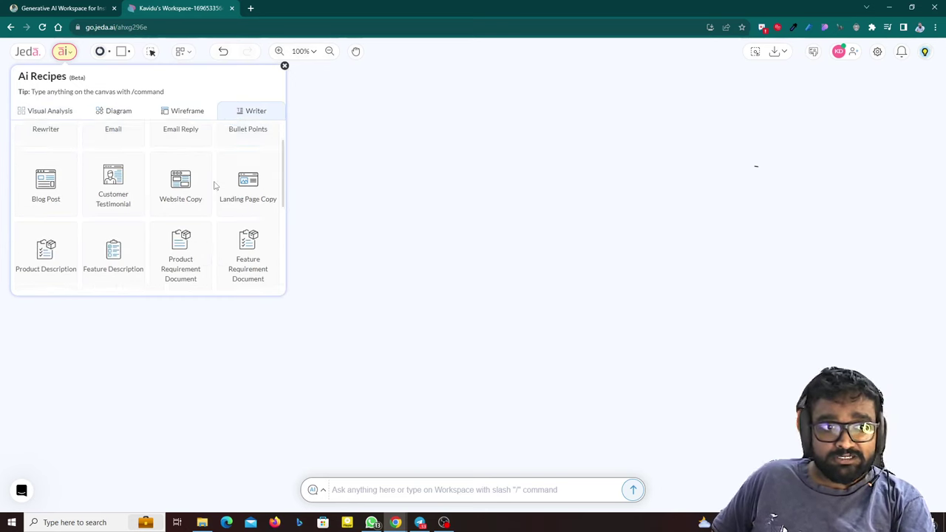
pyautogui.scroll(-1, 129, 185)
pyautogui.scroll(-1, 142, 182)
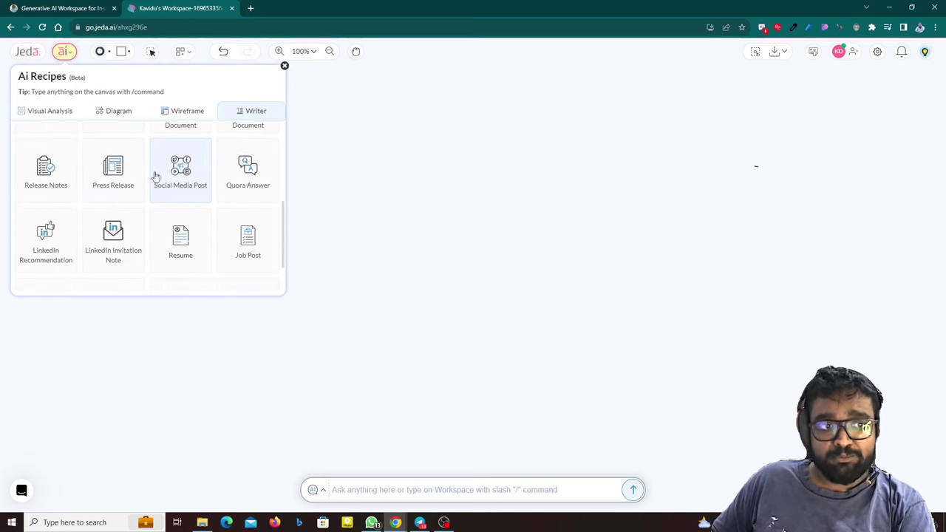
pyautogui.scroll(-1, 152, 177)
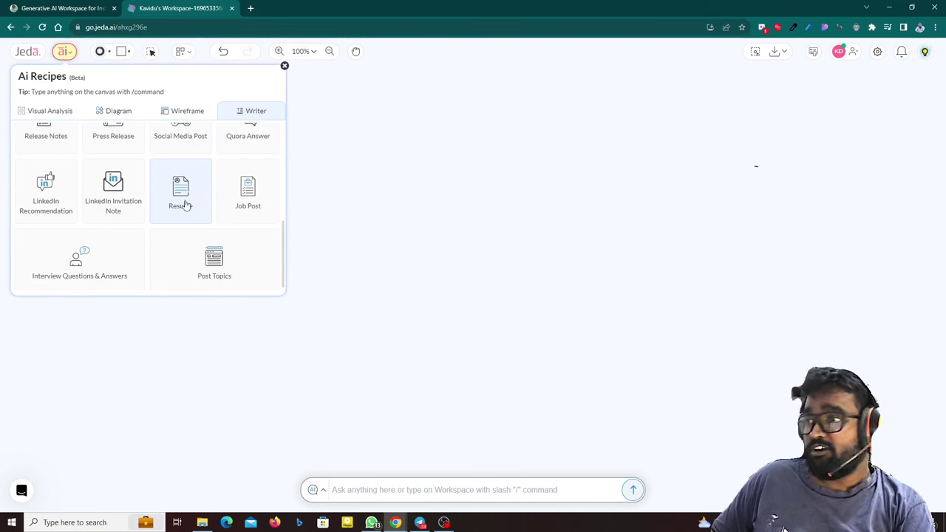
pyautogui.click(184, 201)
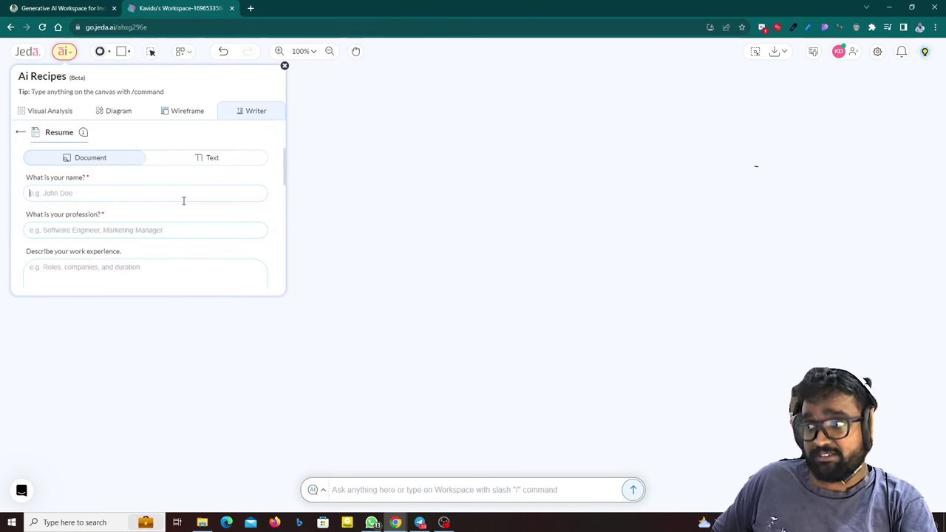
# - Keep Document output, enter the person's name, and set the profession to Web Developer
pyautogui.click(208, 161)
pyautogui.click(208, 161)
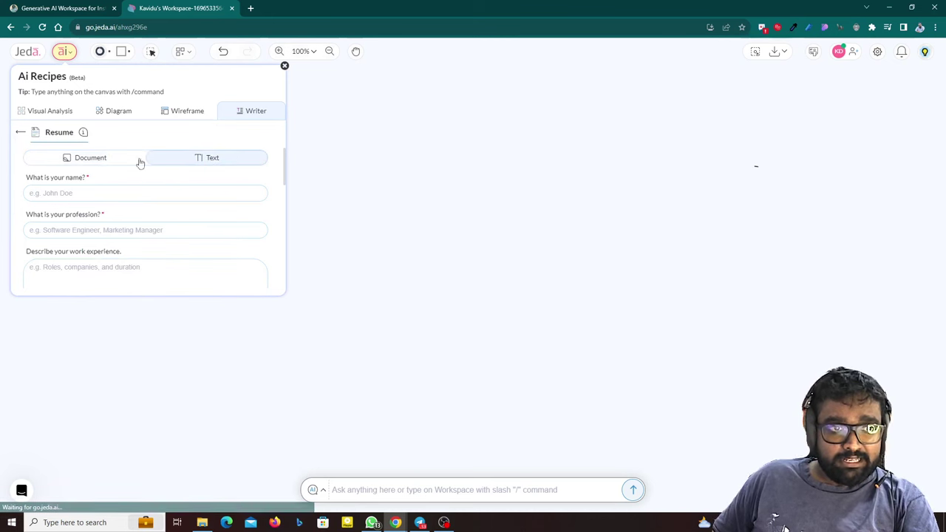
pyautogui.click(90, 158)
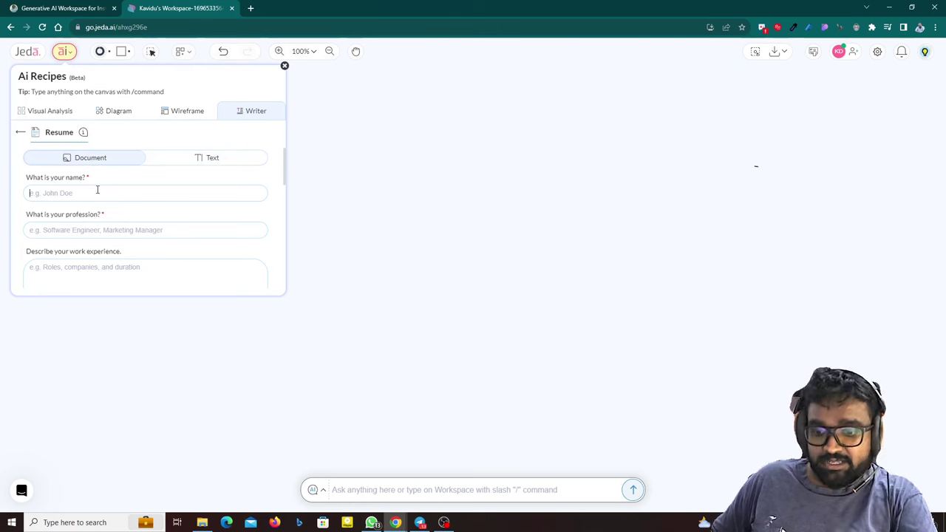
pyautogui.write('KD Jayakody')
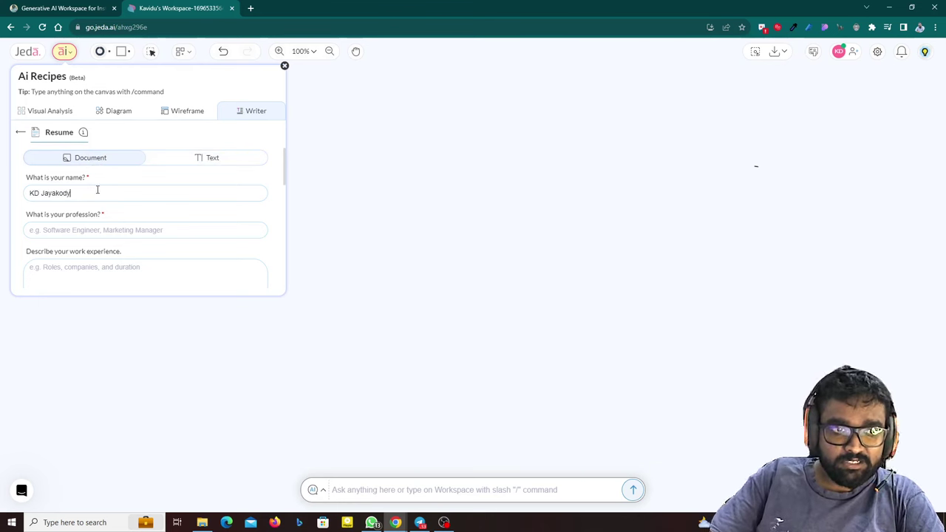
pyautogui.press('Tab')
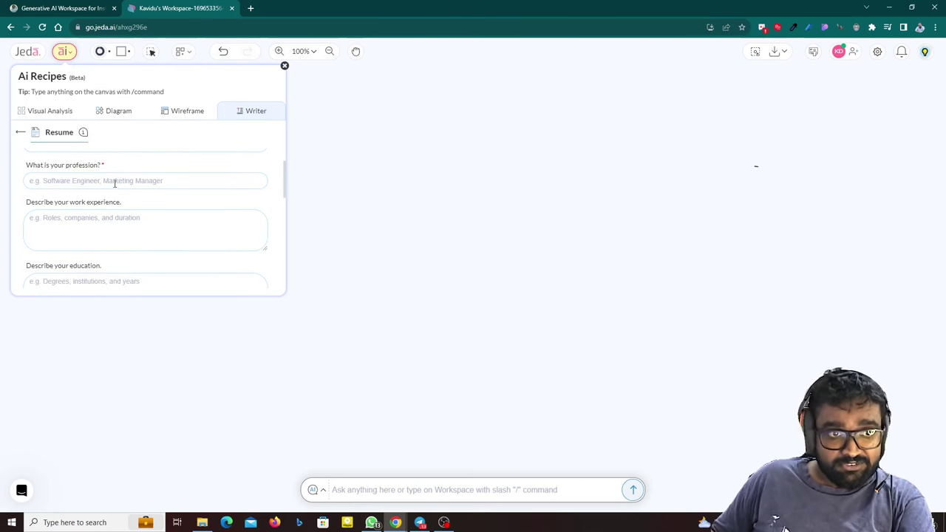
pyautogui.write('Web')
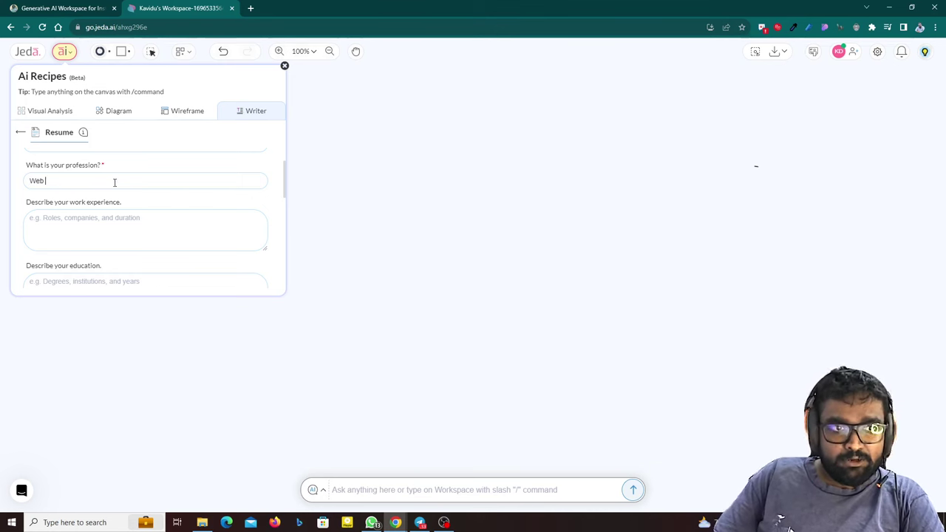
pyautogui.press('BackSpace')
pyautogui.press('BackSpace')
pyautogui.press('BackSpace')
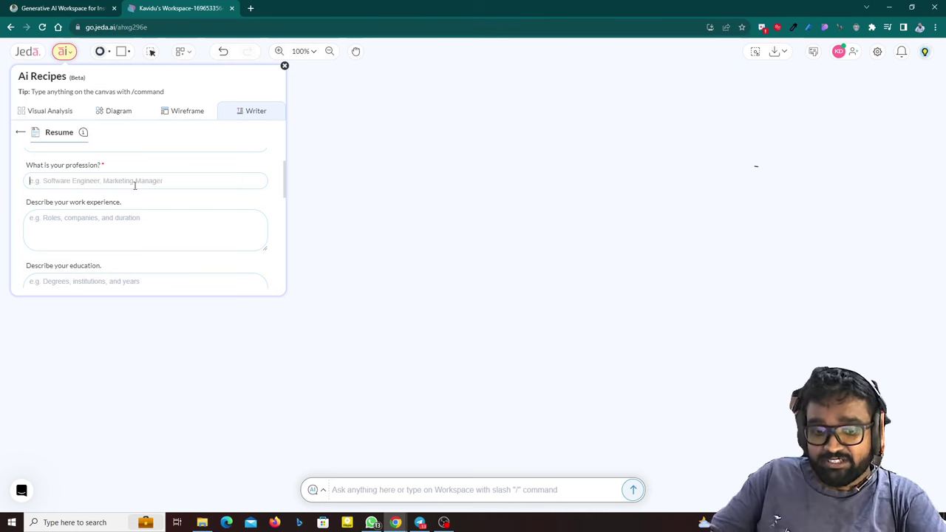
pyautogui.write('Web Developer')
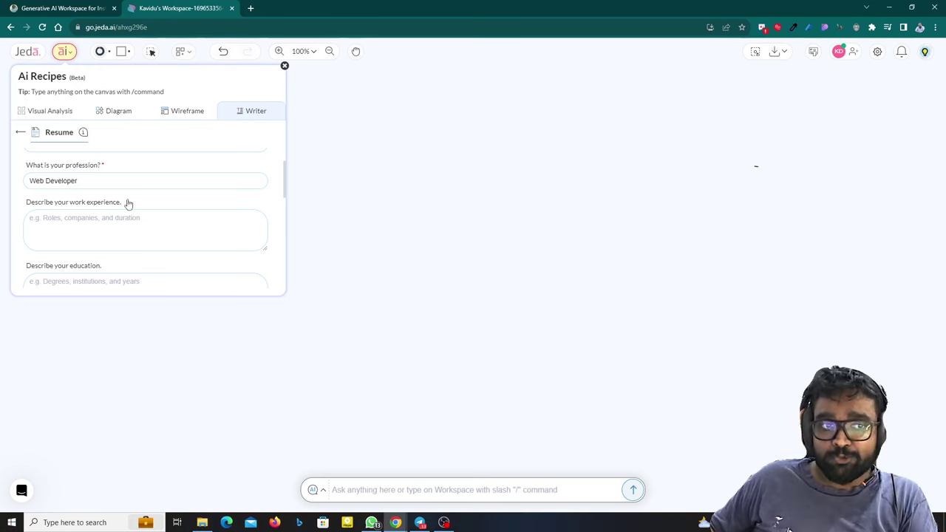
# - Enter 'BSc (Hons) Computing - Teesside University - 2019' as the education
pyautogui.scroll(-1, 142, 215)
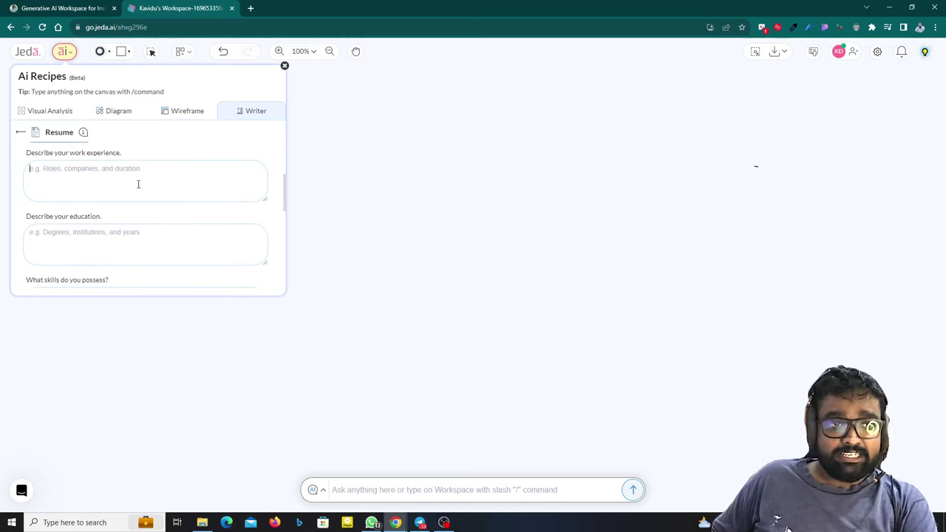
pyautogui.scroll(-1, 130, 198)
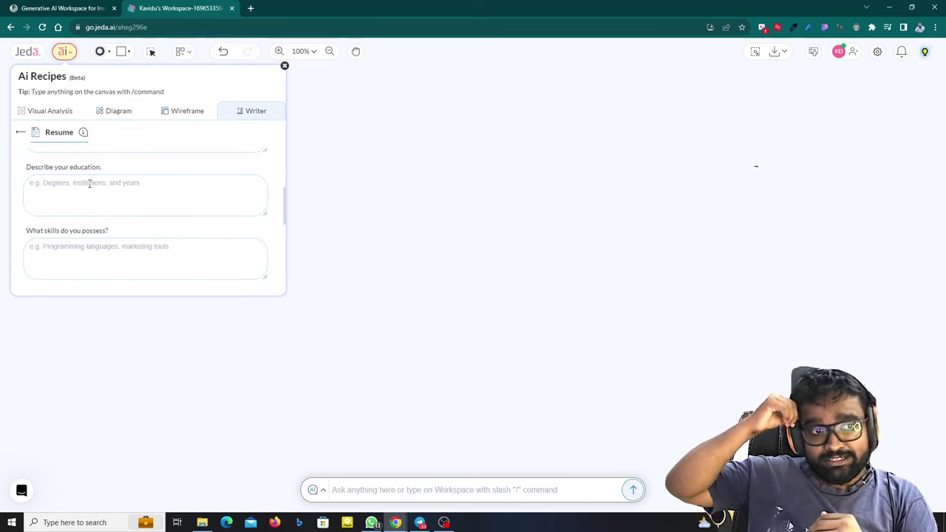
pyautogui.click(90, 184)
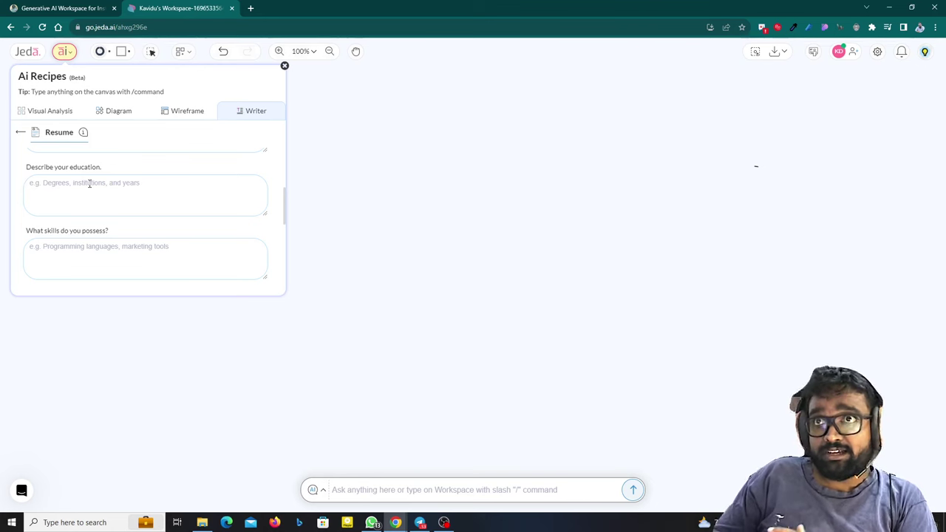
pyautogui.write('BS')
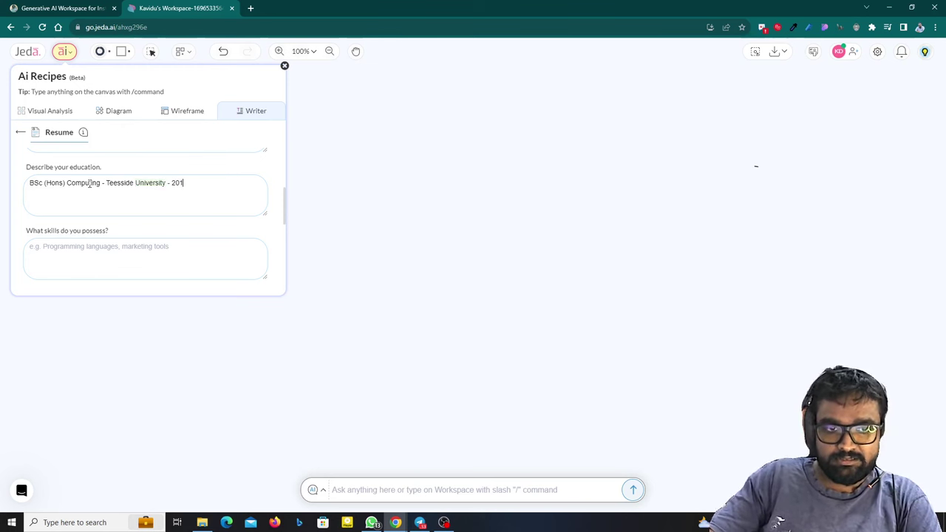
pyautogui.write('9')
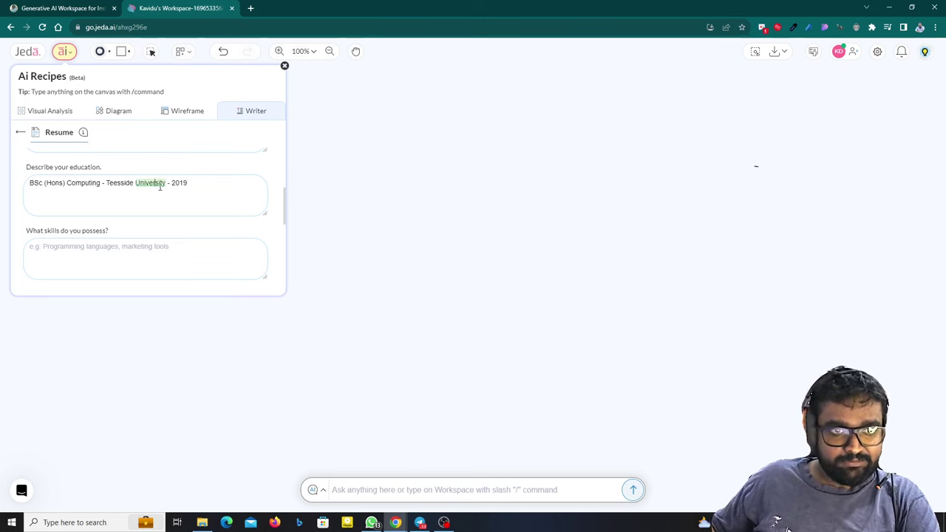
pyautogui.rightClick(159, 186)
pyautogui.click(154, 194)
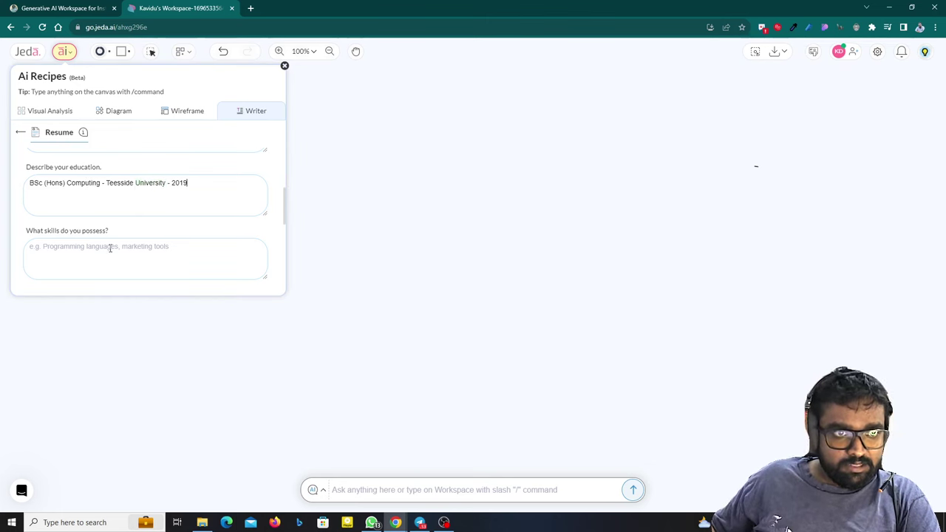
pyautogui.scroll(-3, 110, 248)
pyautogui.scroll(2, 71, 204)
pyautogui.scroll(1, 59, 222)
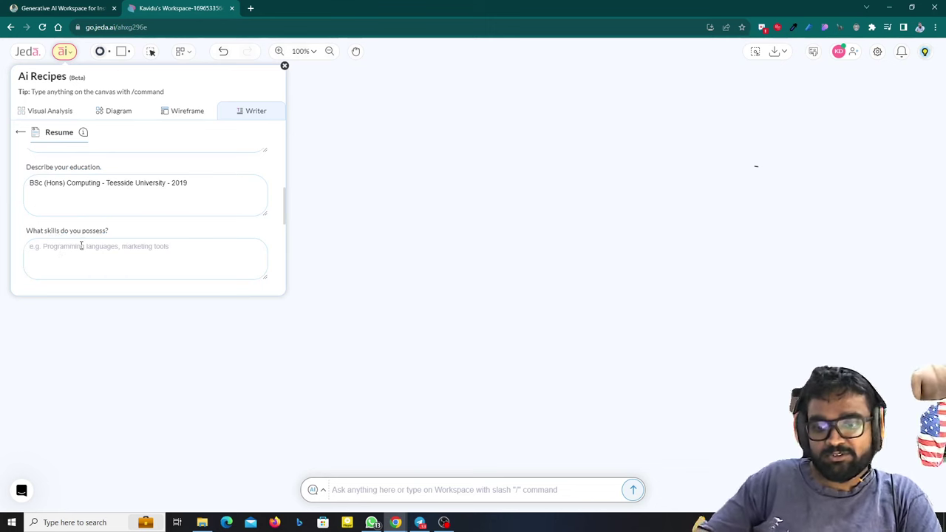
# - Type 'Programming Languages' into the skills field
pyautogui.write('Programming L')
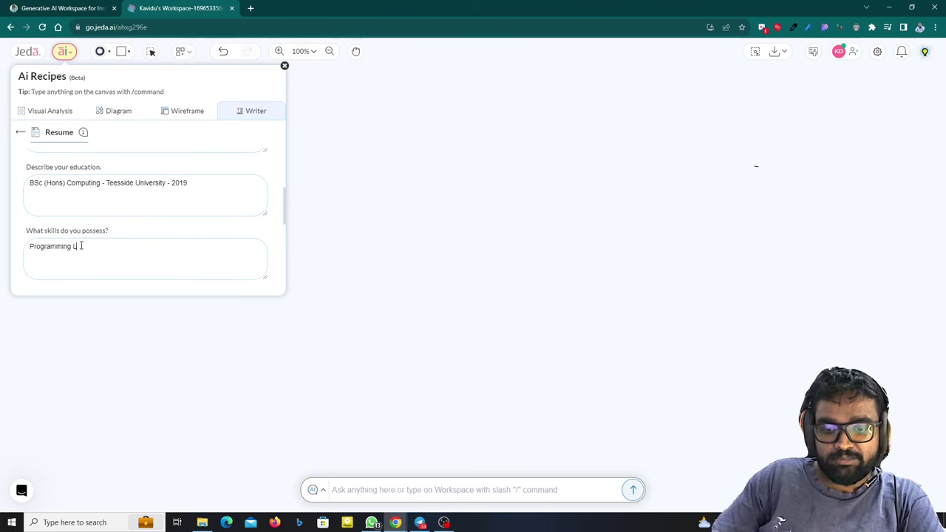
pyautogui.write('anguages')
pyautogui.scroll(-2, 110, 244)
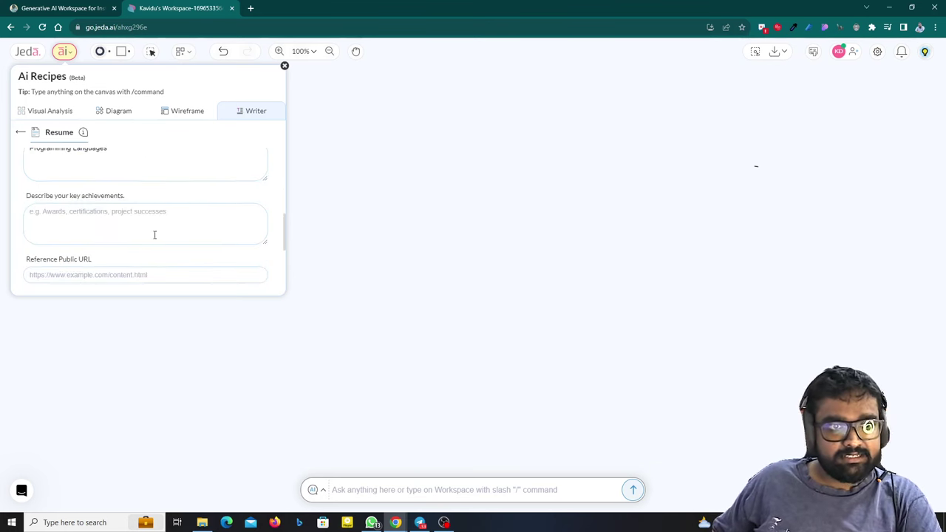
pyautogui.scroll(1, 154, 234)
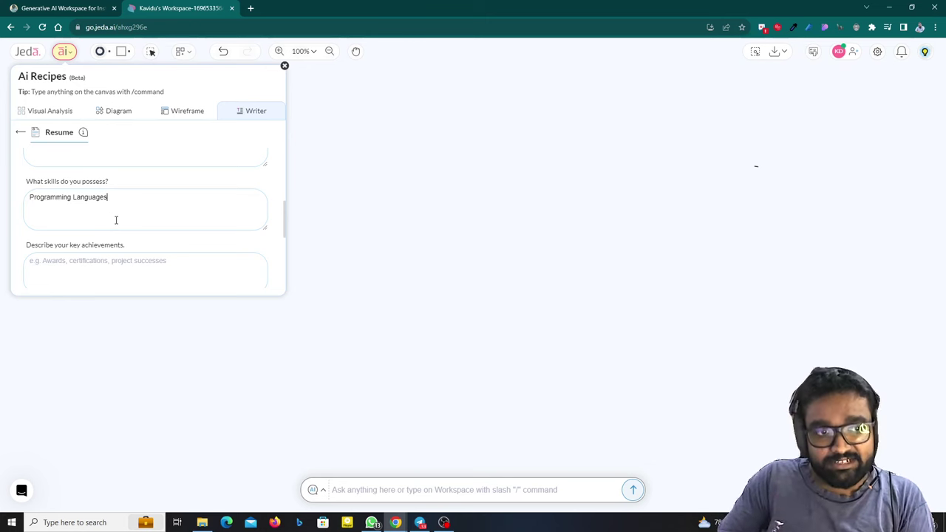
pyautogui.scroll(-1, 96, 255)
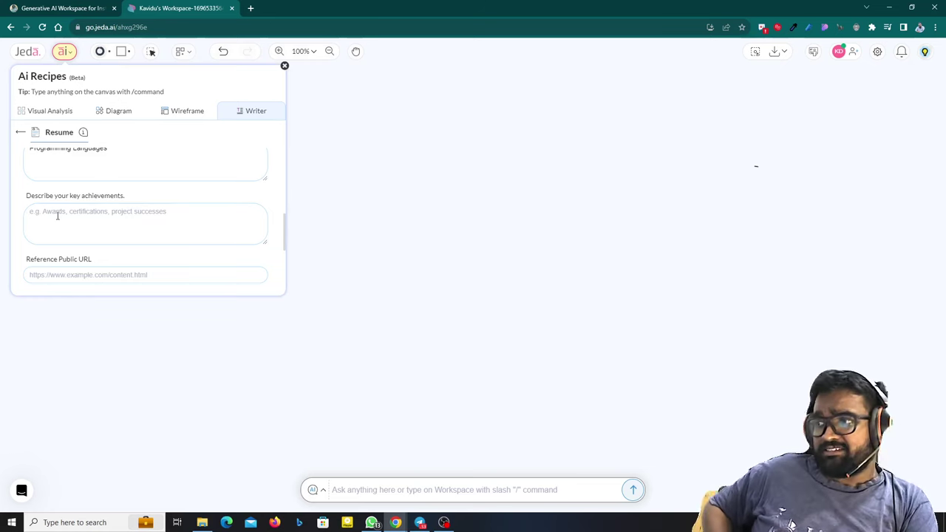
# - Enter achievements 'KDJ Singlish - Sinhala Typing Web Application' and 'KDJ Tutor - MCQ Paper Generation Web Appliaction'
pyautogui.write('KDJ ')
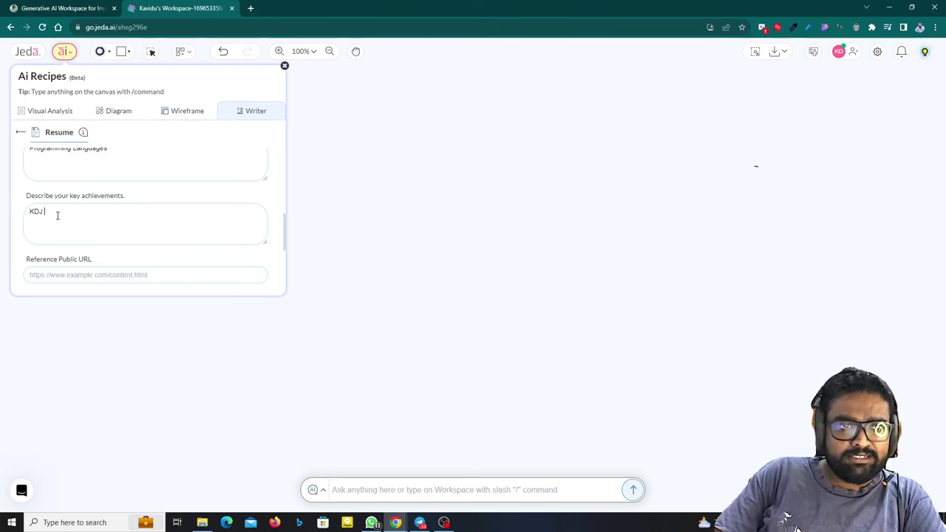
pyautogui.write('Singlish')
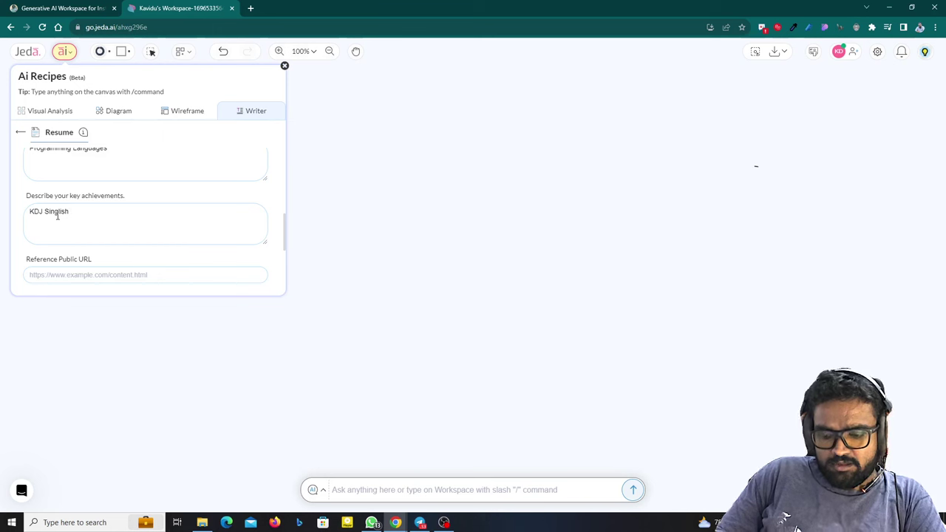
pyautogui.write(' - S')
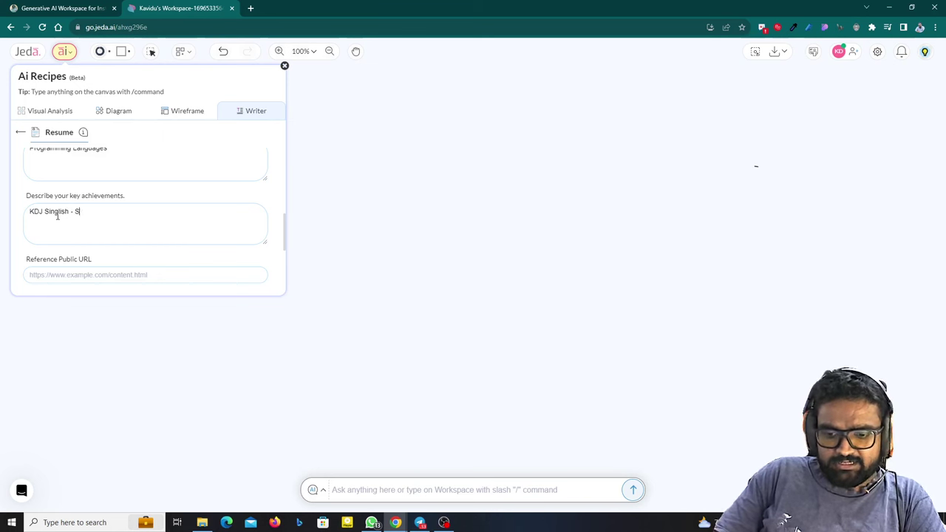
pyautogui.write('inhala Typing W')
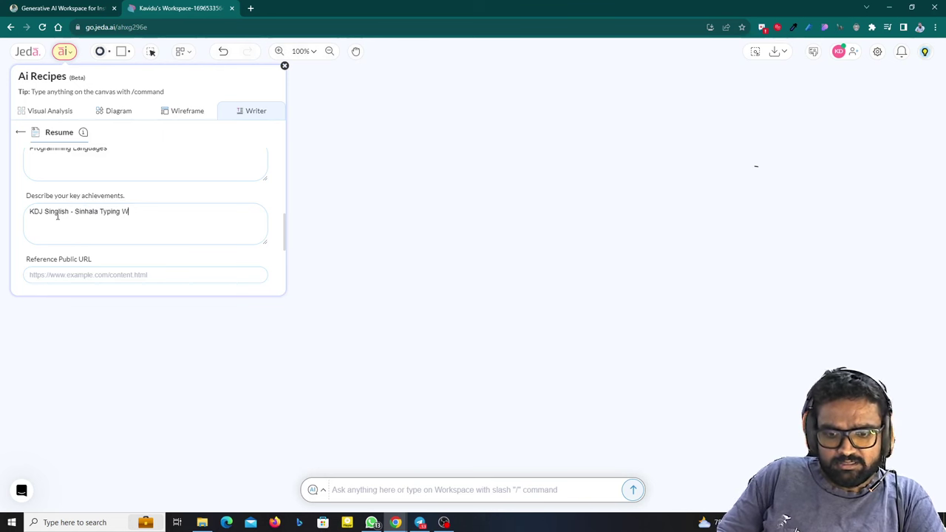
pyautogui.press('BackSpace')
pyautogui.press('BackSpace')
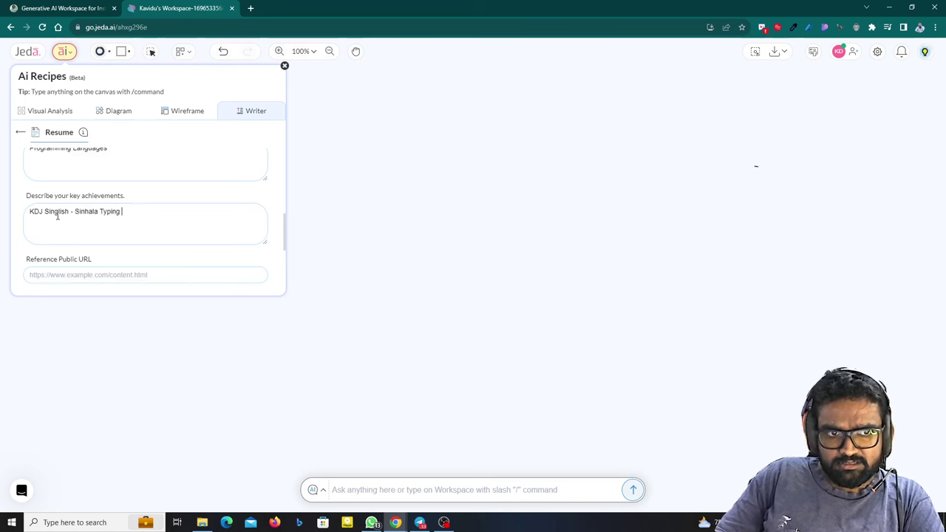
pyautogui.write('WebApp')
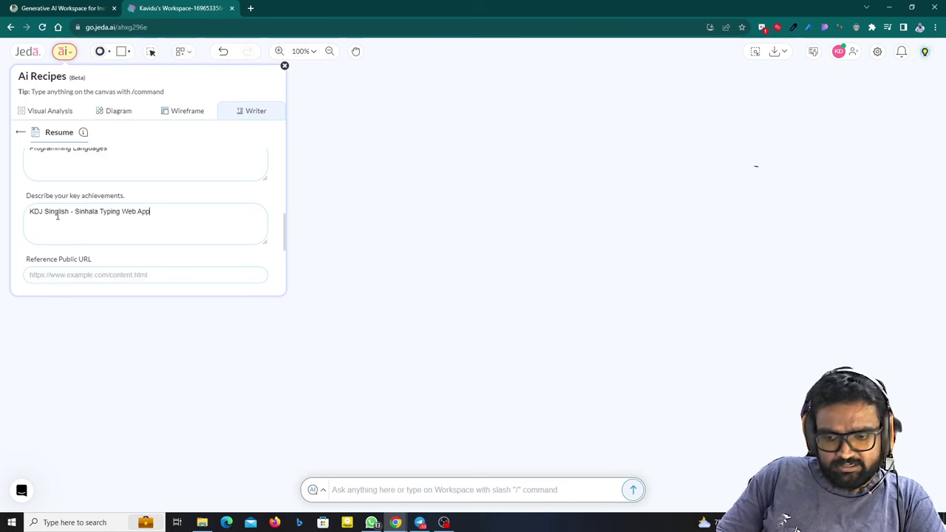
pyautogui.write('lication')
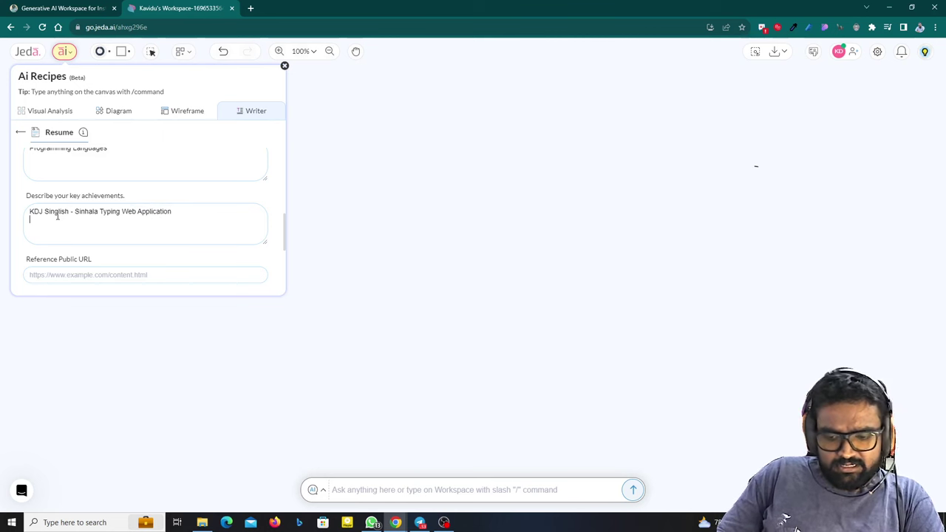
pyautogui.write('Tutor')
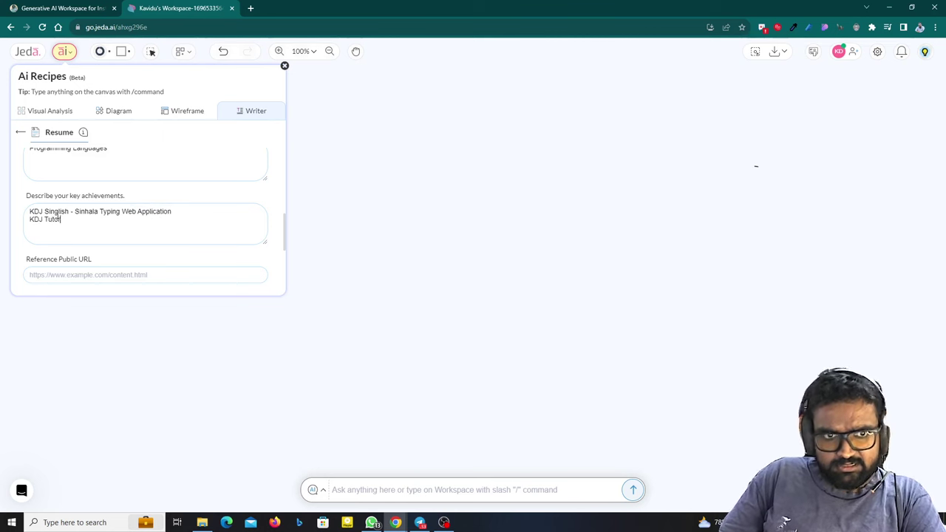
pyautogui.write(' - Sin')
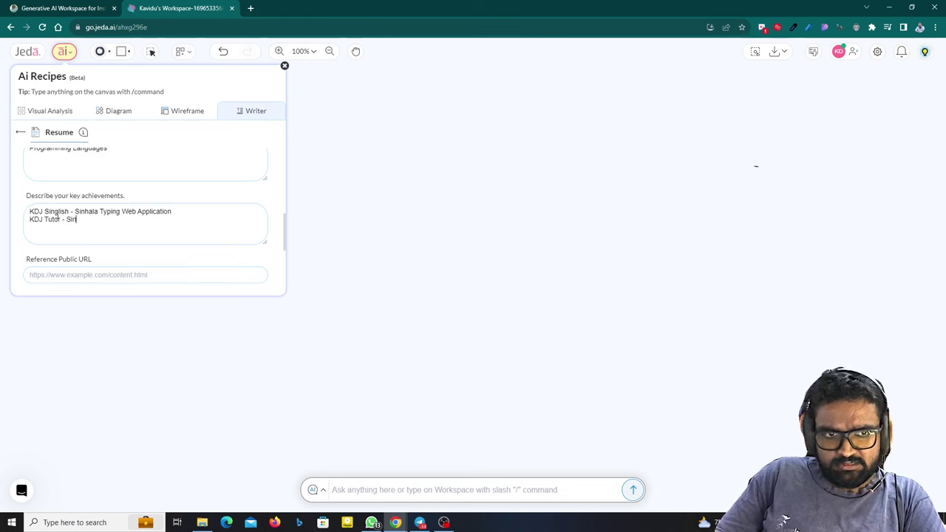
pyautogui.write('h')
pyautogui.press('BackSpace')
pyautogui.press('BackSpace')
pyautogui.press('BackSpace')
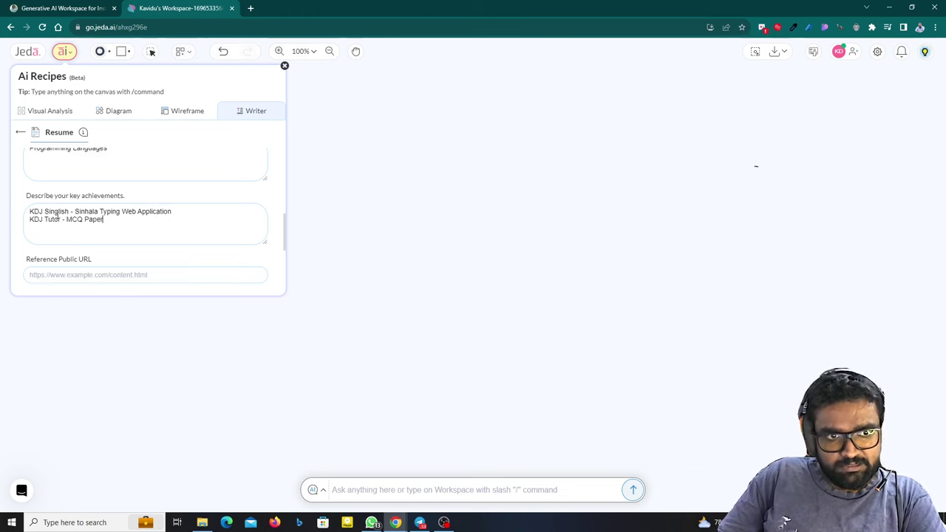
pyautogui.write(' Generator')
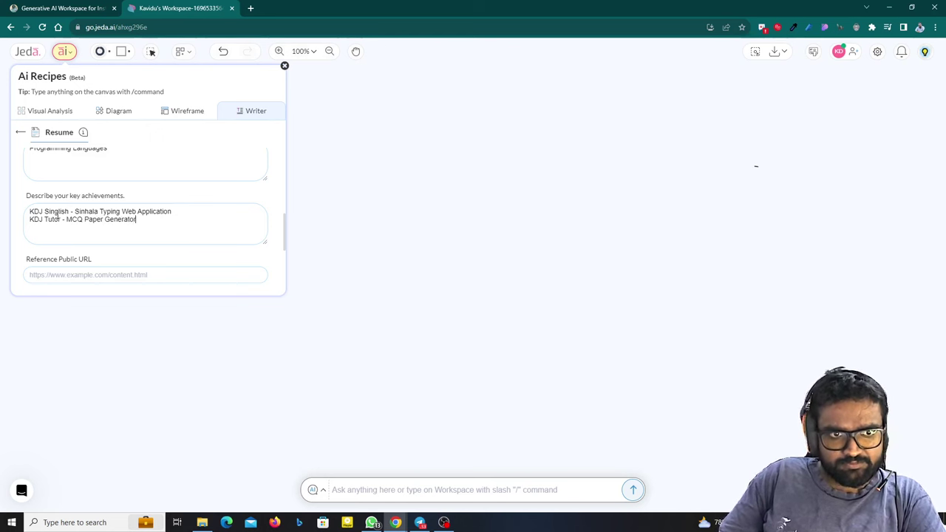
pyautogui.hotkey('ctrl', 'BackSpace')
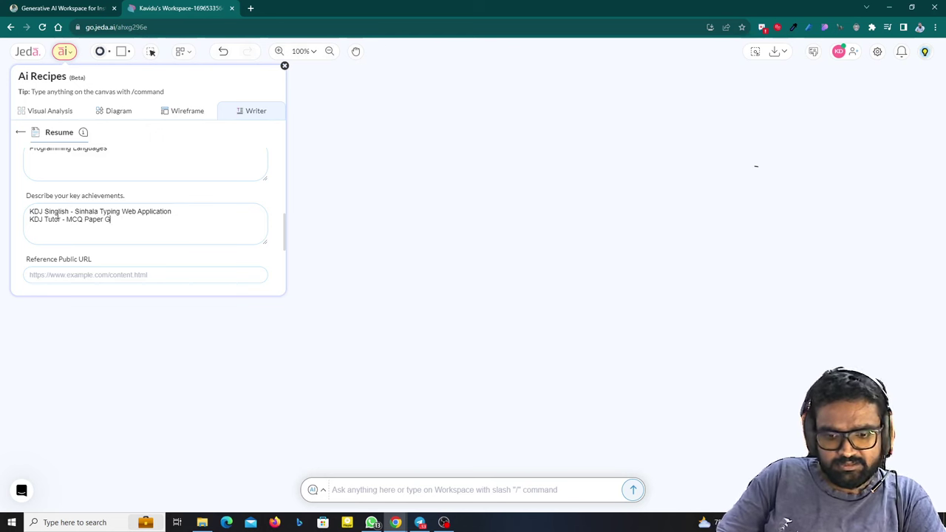
pyautogui.write('W')
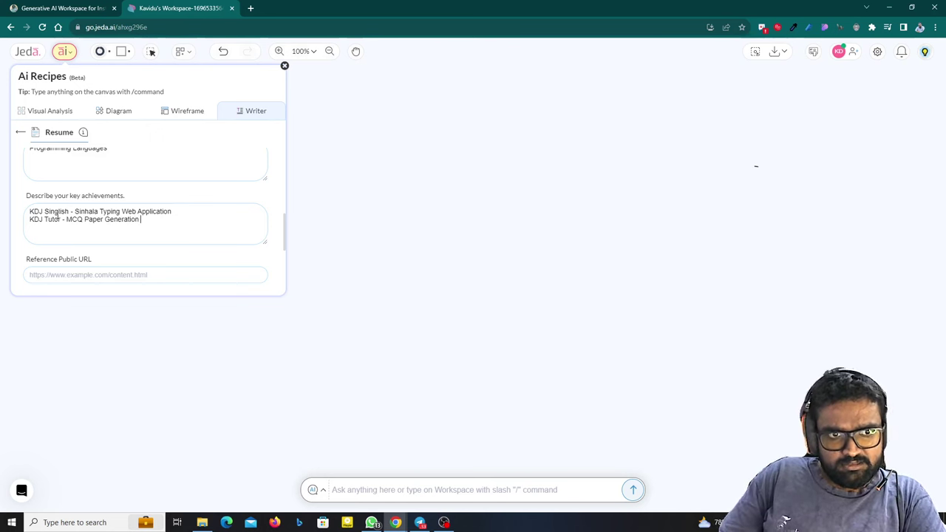
pyautogui.write('eb Appl')
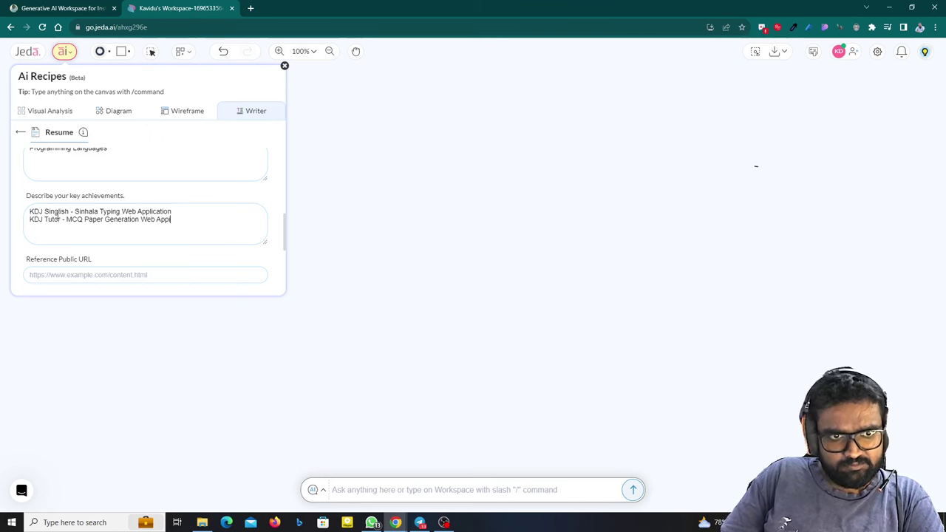
pyautogui.write('ic')
pyautogui.press('BackSpace')
pyautogui.press('BackSpace')
pyautogui.press('BackSpace')
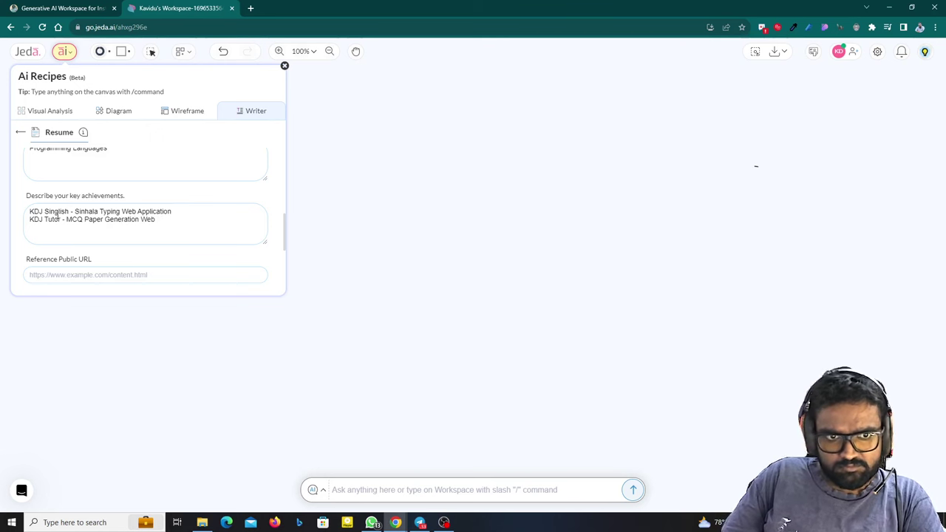
pyautogui.write(' Appliaction')
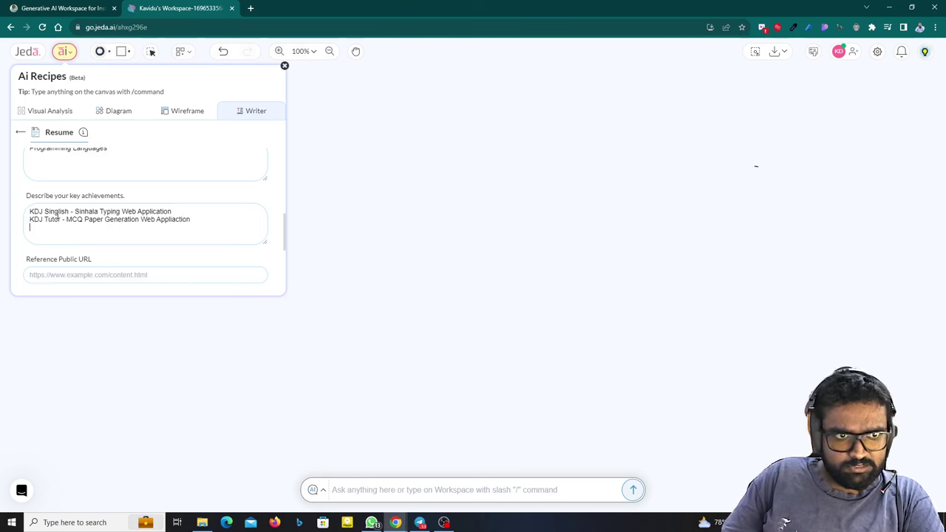
# - Place the cursor in the empty Reference Public URL field
pyautogui.scroll(-1, 86, 213)
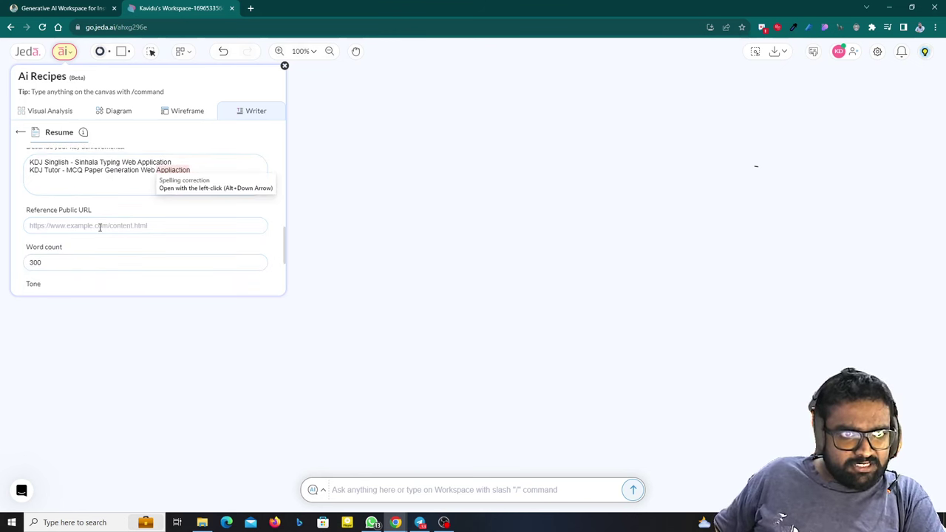
pyautogui.click(99, 225)
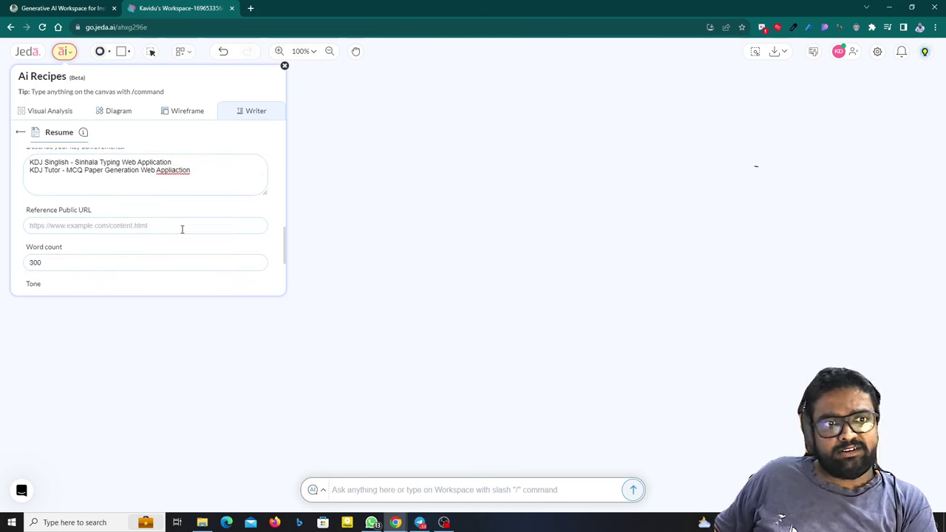
pyautogui.moveTo(146, 262)
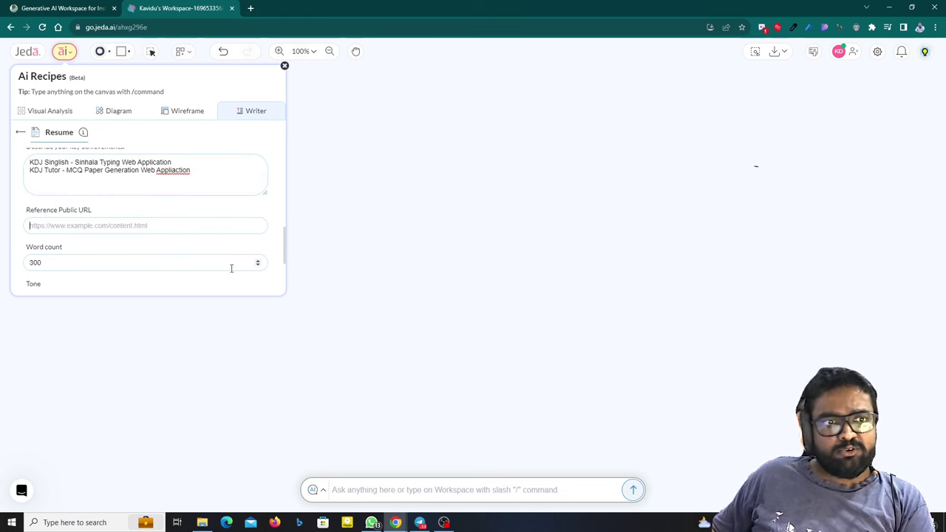
pyautogui.click(146, 225)
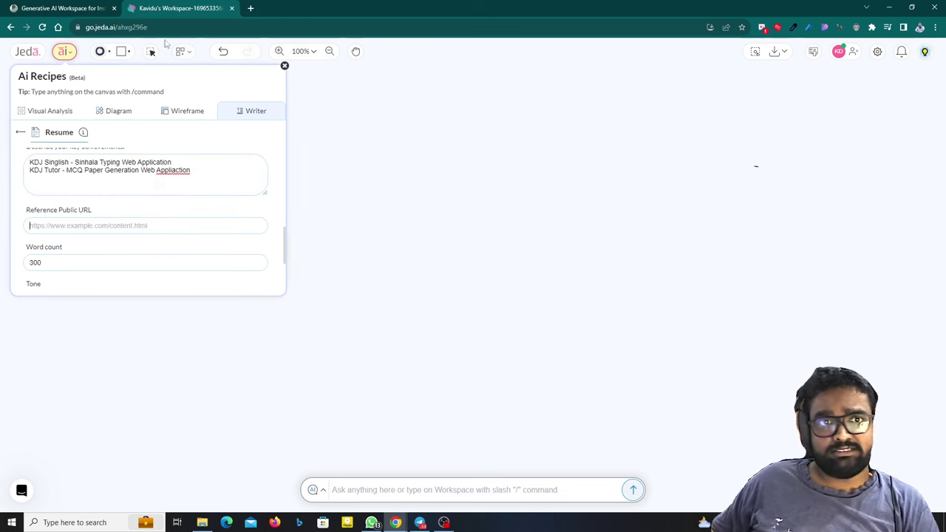
# - Load the personal website's /about/ page in a new tab and paste its address as the reference URL
pyautogui.click(251, 7)
pyautogui.write('kdjayakody.com')
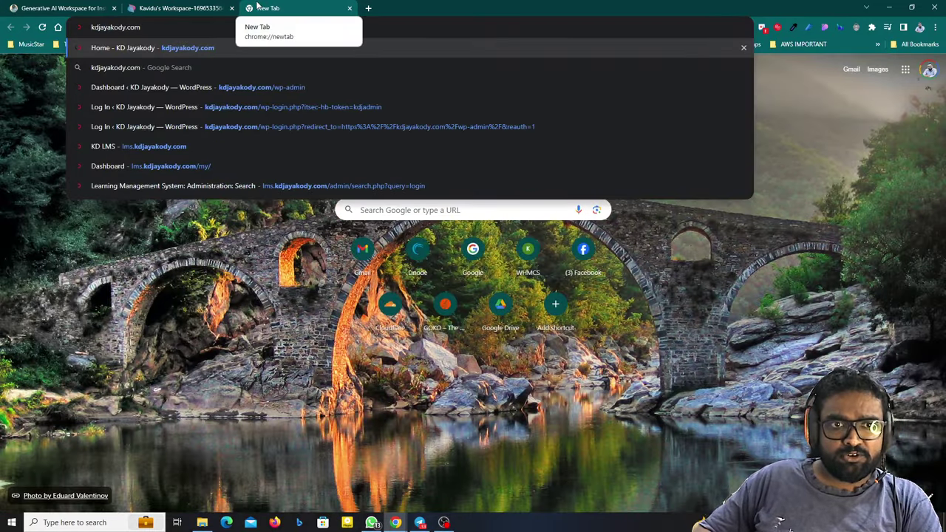
pyautogui.write('/about/')
pyautogui.press('Return')
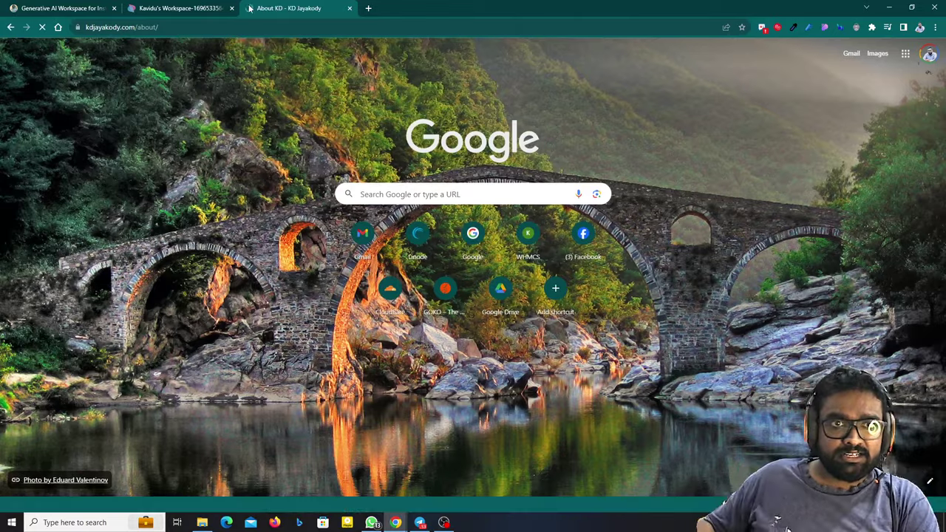
pyautogui.scroll(-10, 277, 261)
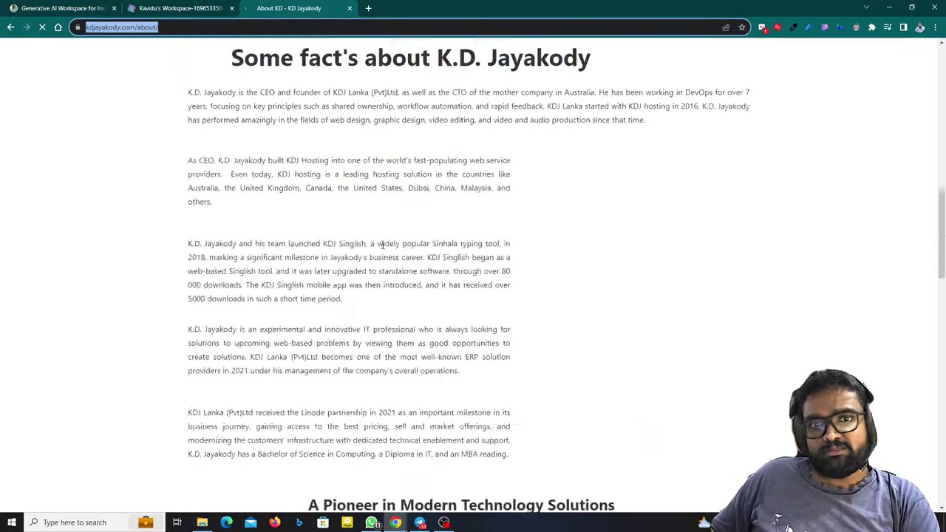
pyautogui.scroll(-5, 332, 222)
pyautogui.scroll(-5, 385, 192)
pyautogui.scroll(-10, 432, 159)
pyautogui.scroll(1, 348, 89)
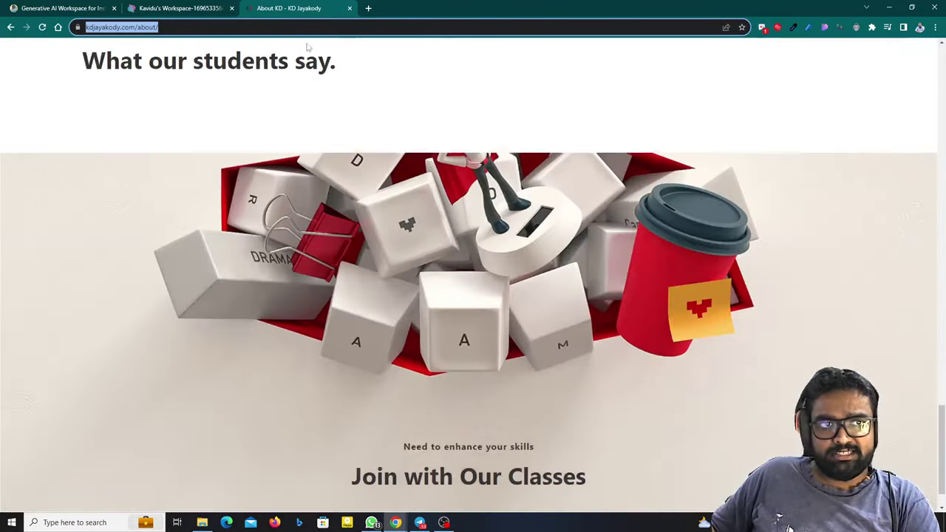
pyautogui.click(181, 8)
pyautogui.write('https://kdjayakody.com/about/')
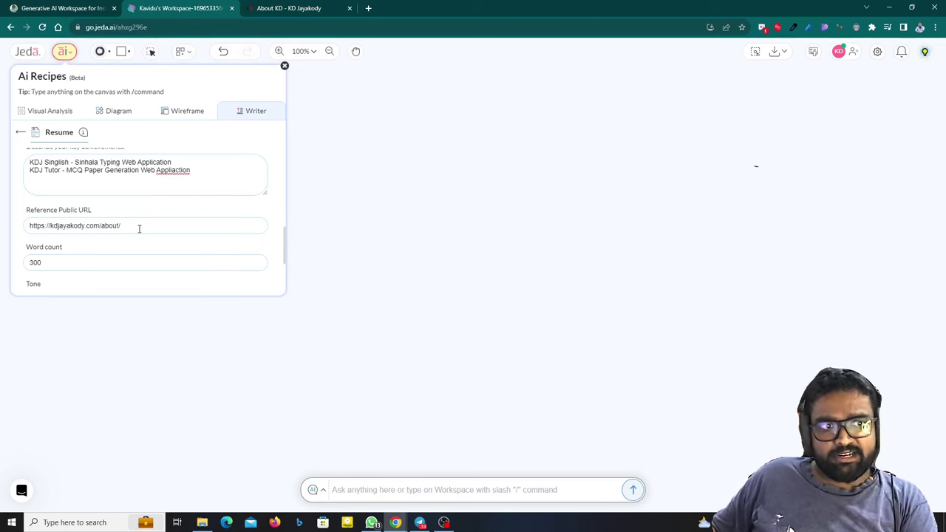
# - Trim the URL's trailing slash and set the word count to 500
pyautogui.press('BackSpace')
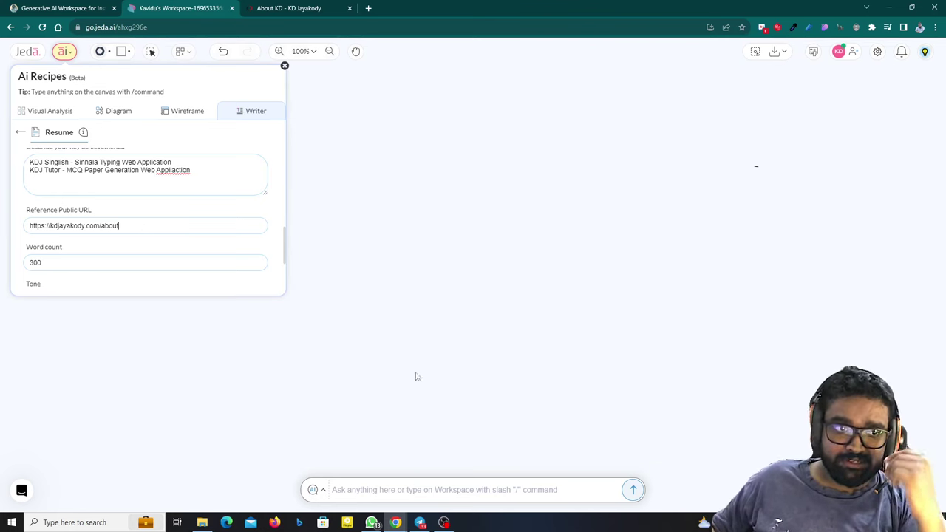
pyautogui.click(83, 263)
pyautogui.press('Down')
pyautogui.press('Down')
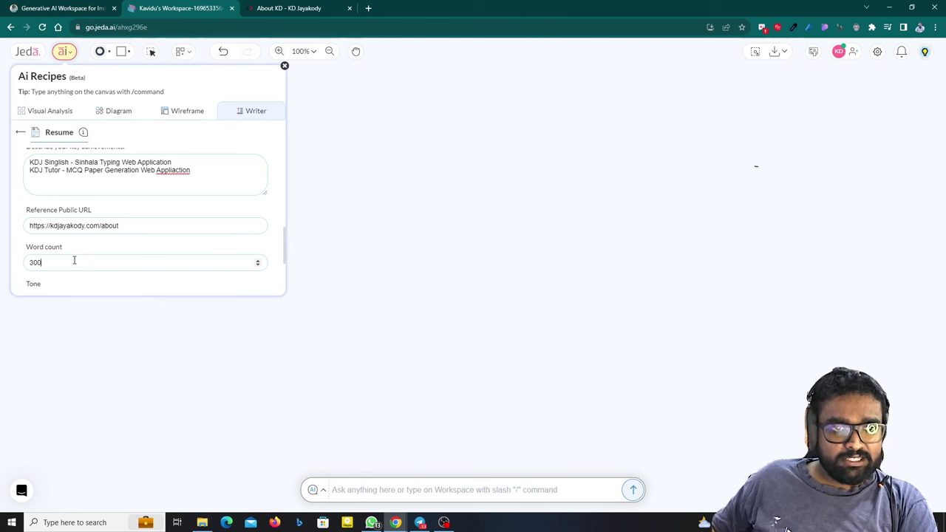
pyautogui.moveTo(74, 260); pyautogui.dragTo(2, 244)
pyautogui.write('4')
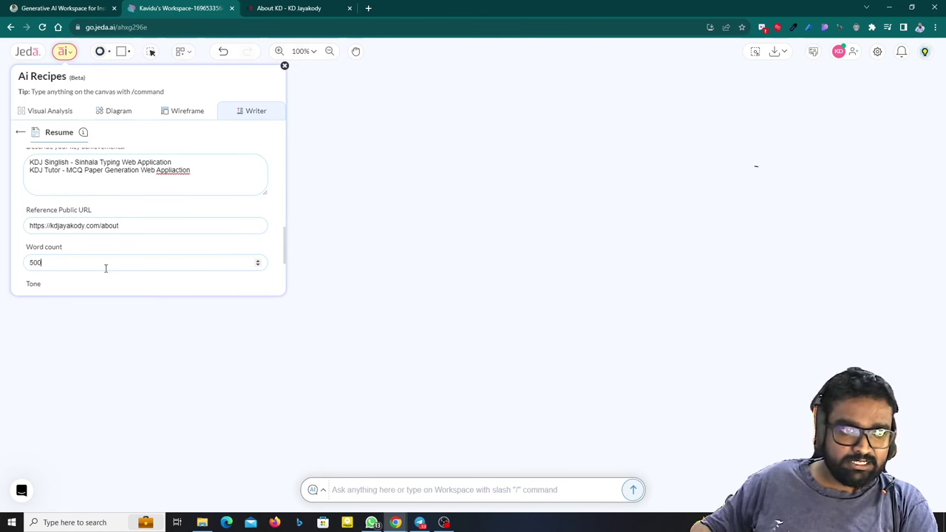
pyautogui.write('99')
pyautogui.hotkey('ctrl', 'a')
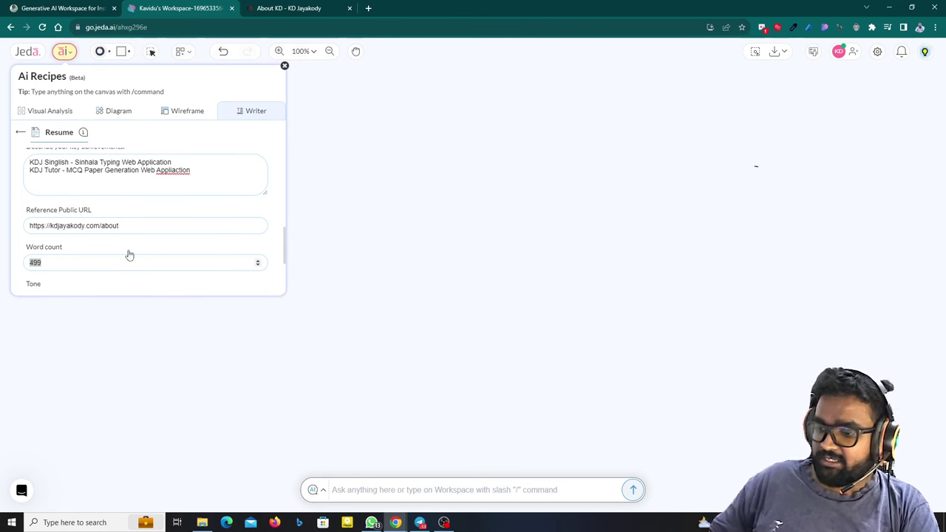
pyautogui.write('500')
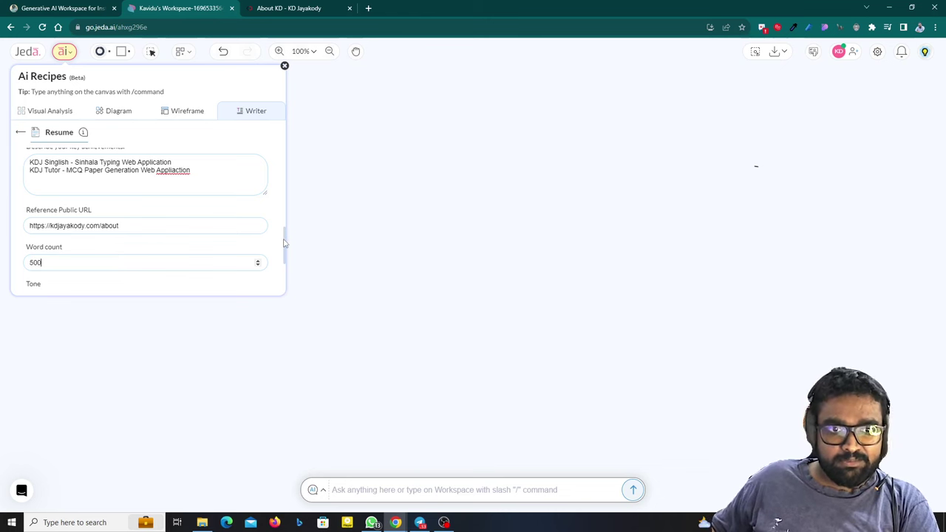
pyautogui.moveTo(283, 244); pyautogui.dragTo(288, 258)
# - Set the tone to 'Professional, Confident, Clear' with English output, then generate the resume
pyautogui.click(149, 247)
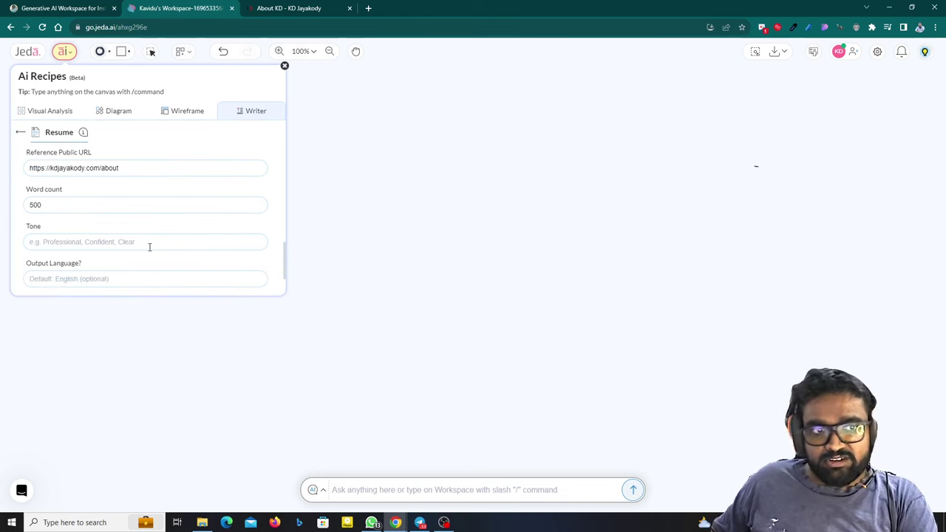
pyautogui.write('Professio')
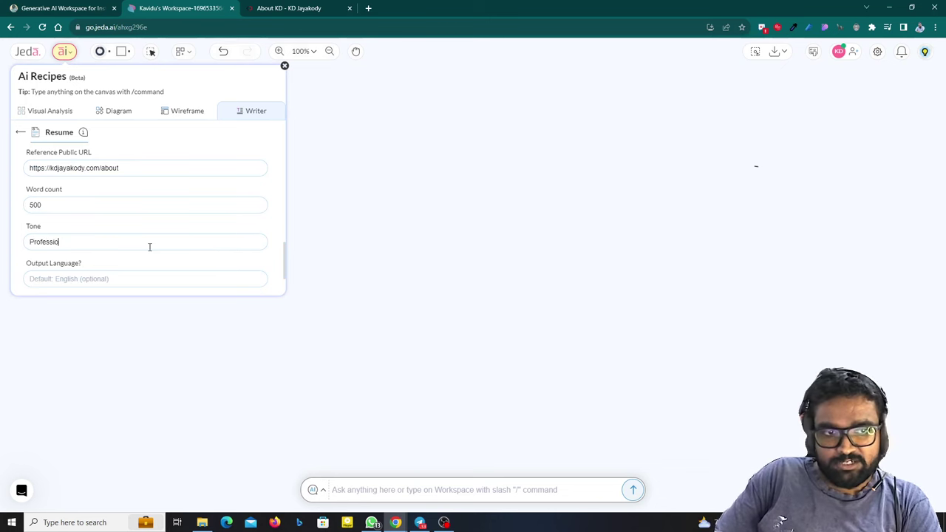
pyautogui.write('nal, Con')
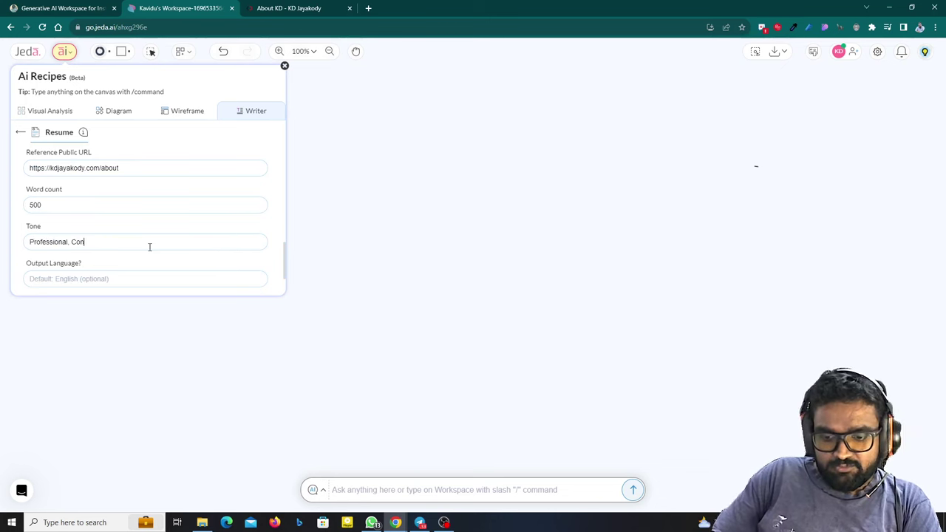
pyautogui.write('fident')
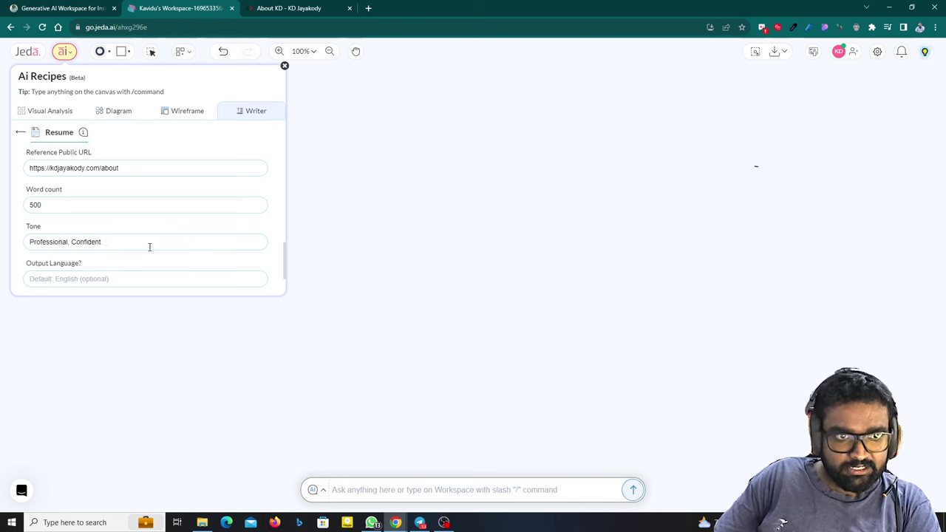
pyautogui.write(', Clear')
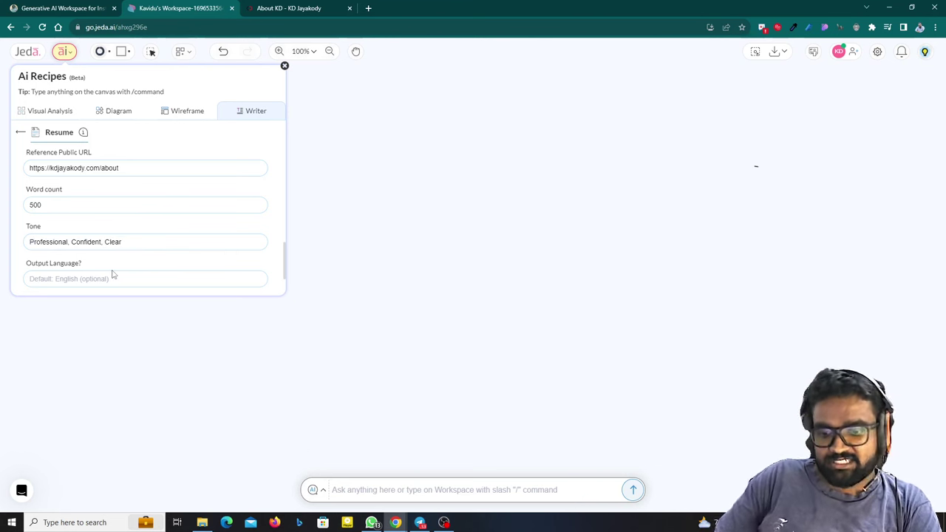
pyautogui.write('English')
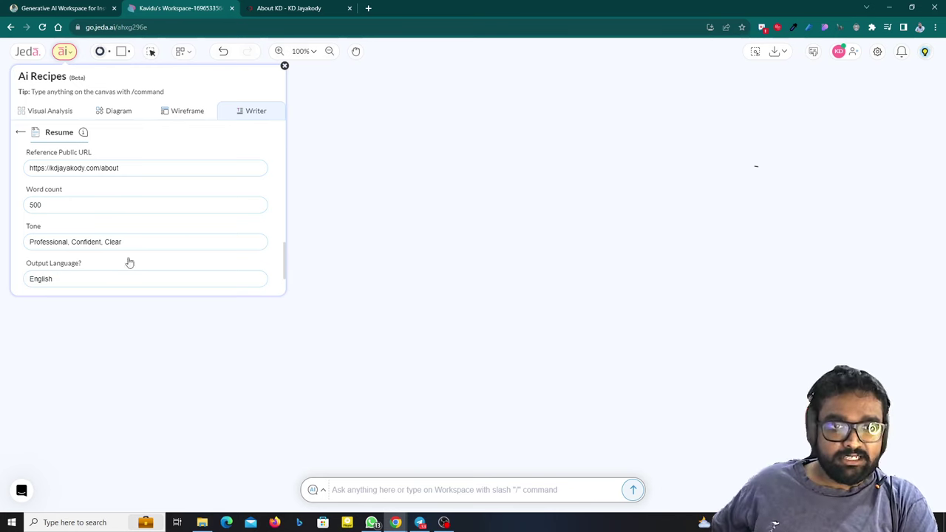
pyautogui.scroll(-1, 127, 262)
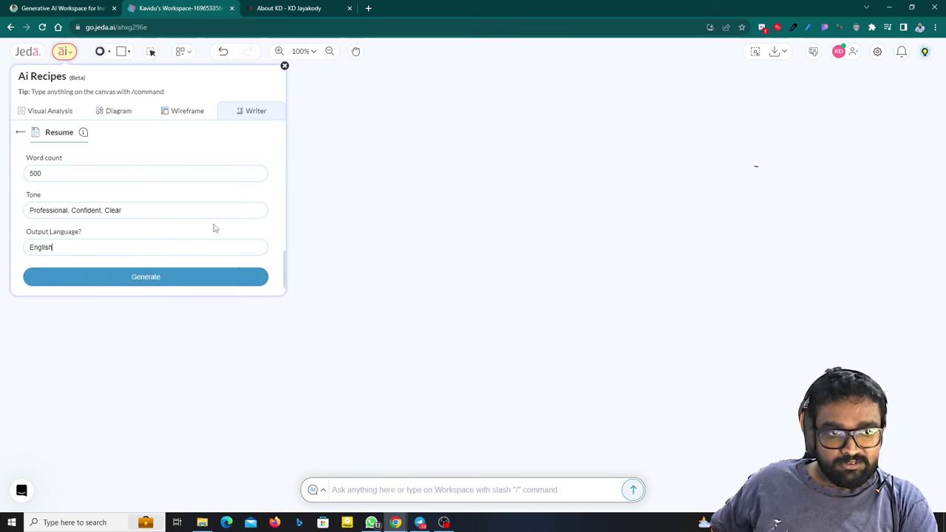
pyautogui.click(150, 277)
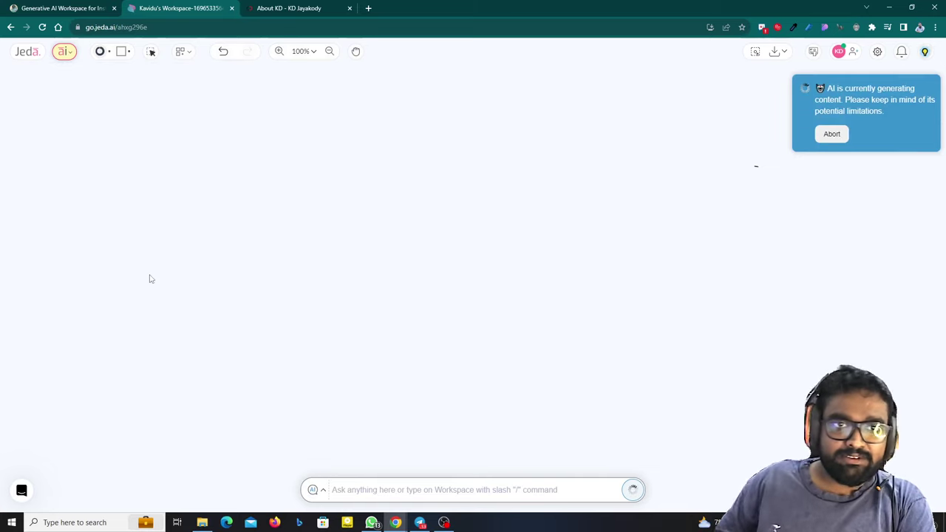
pyautogui.press('super+Down')
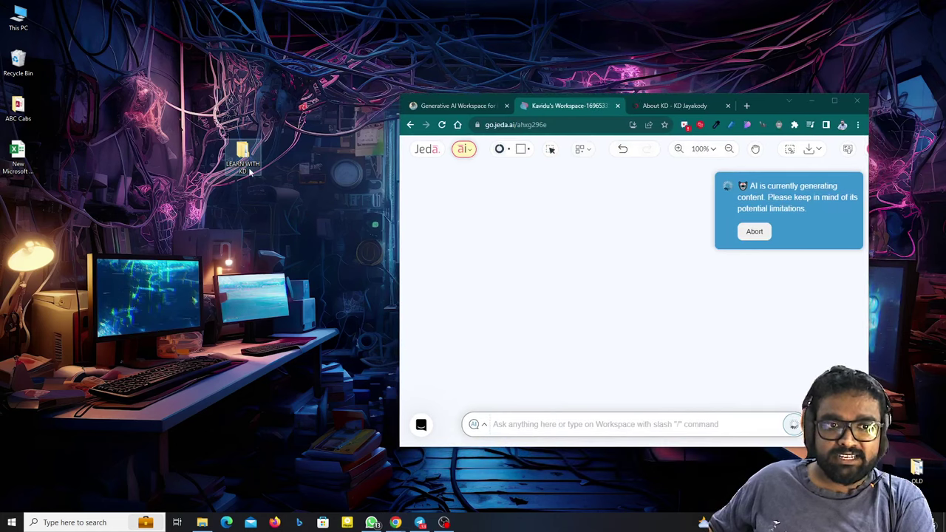
# - Create a folder named POWERPOINT inside the LEARN WITH KD folder
pyautogui.doubleClick(249, 169)
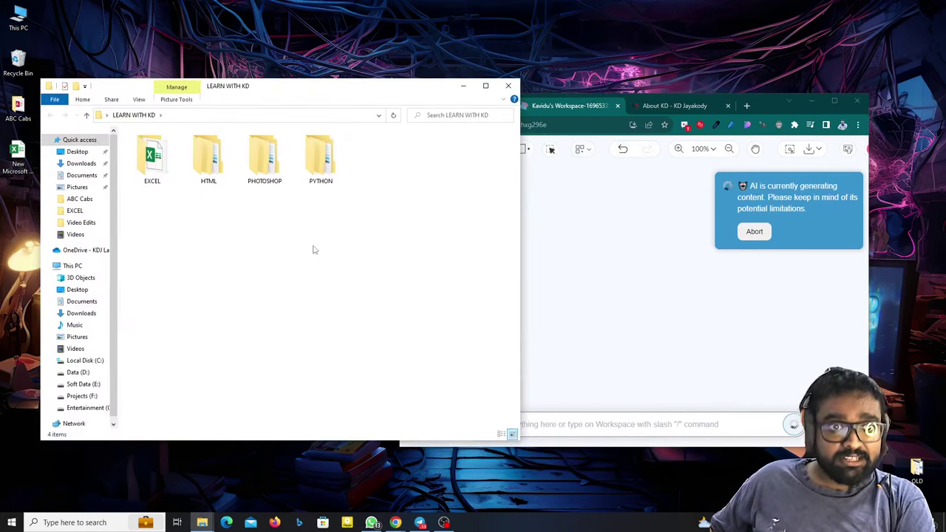
pyautogui.hotkey('ctrl', 'shift', 'n')
pyautogui.write('POWER')
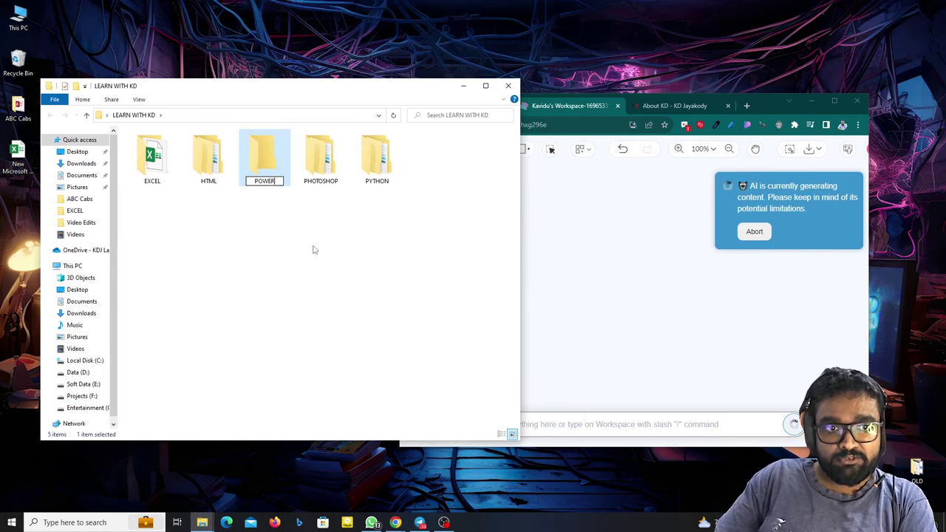
pyautogui.write('POINT')
pyautogui.press('Return')
pyautogui.press('Return')
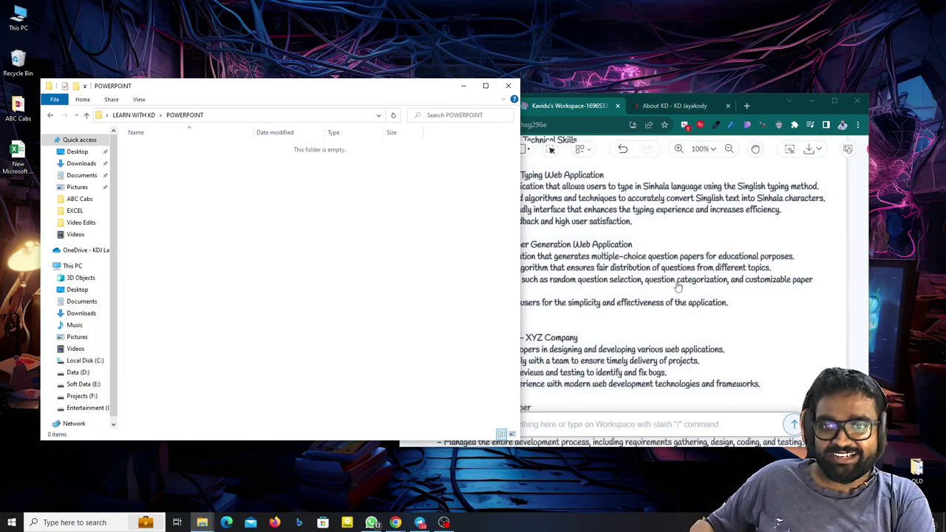
# - Add a new PowerPoint presentation named CV to that folder and open it
pyautogui.rightClick(226, 222)
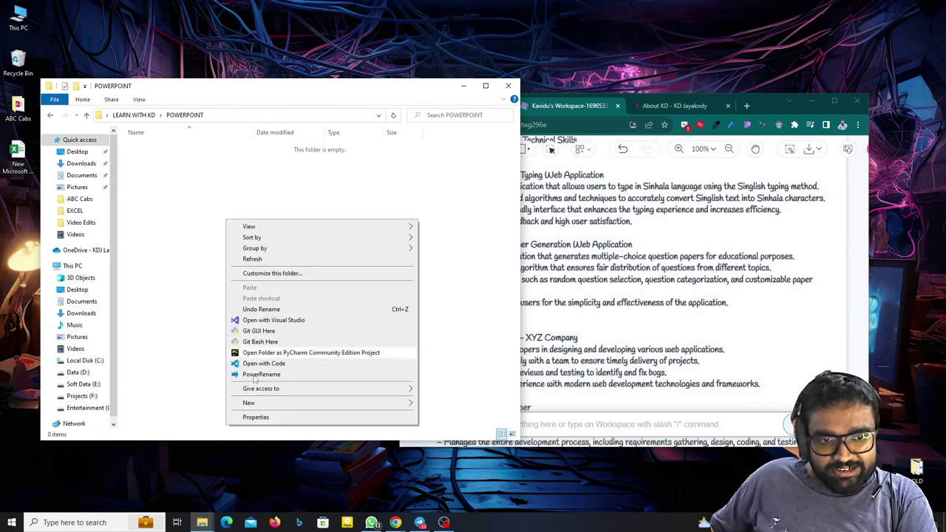
pyautogui.moveTo(248, 402)
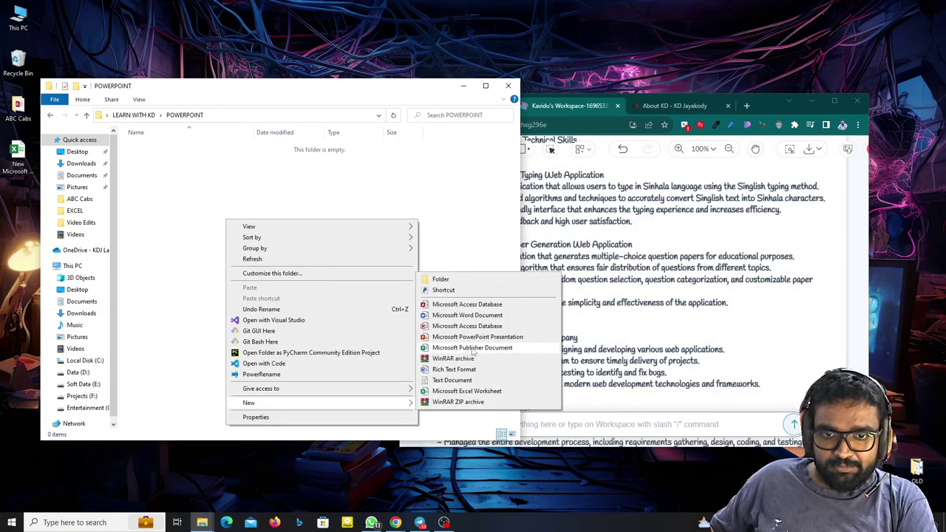
pyautogui.click(533, 344)
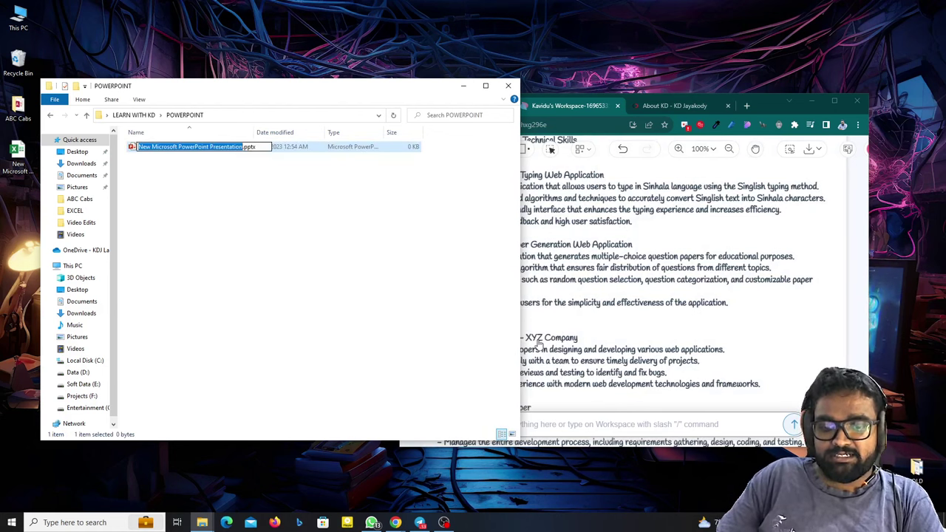
pyautogui.write('cv')
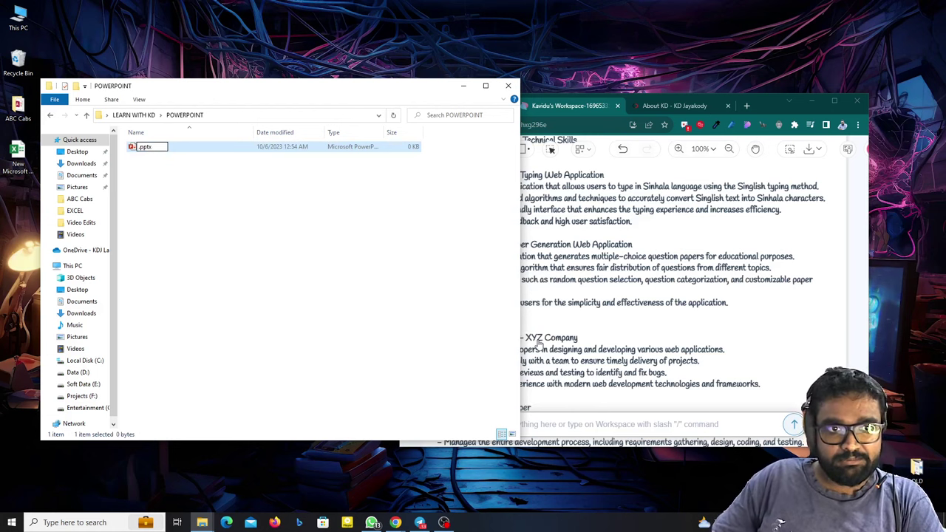
pyautogui.press('Return')
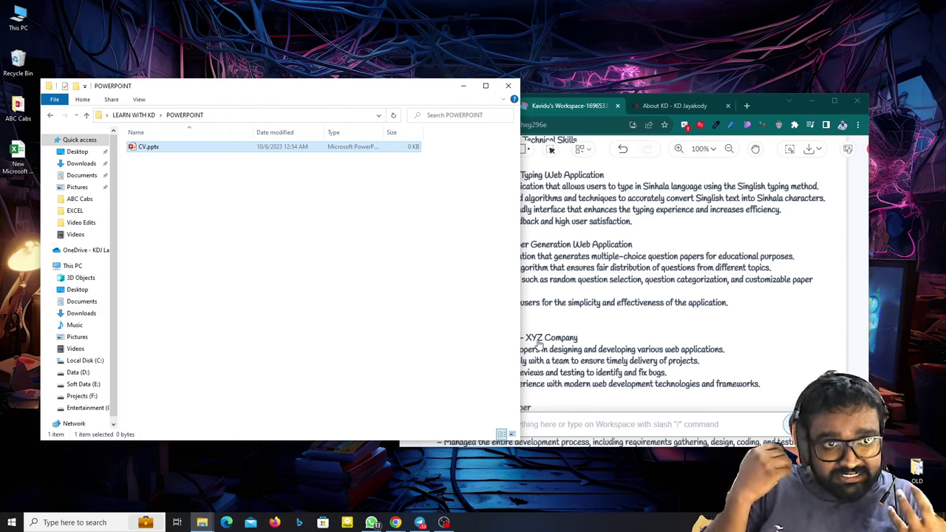
pyautogui.press('Return')
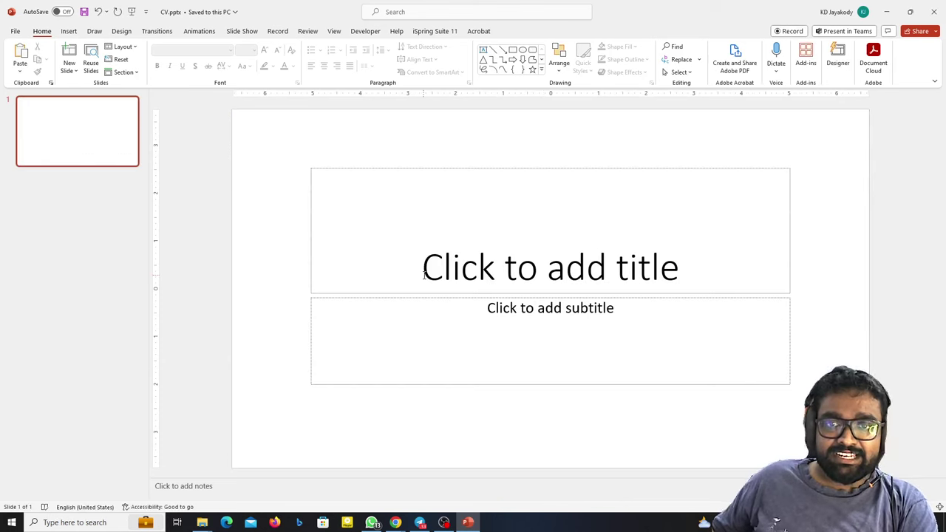
# - Switch slide 1 to the Blank layout, removing its title and subtitle placeholders
pyautogui.click(123, 47)
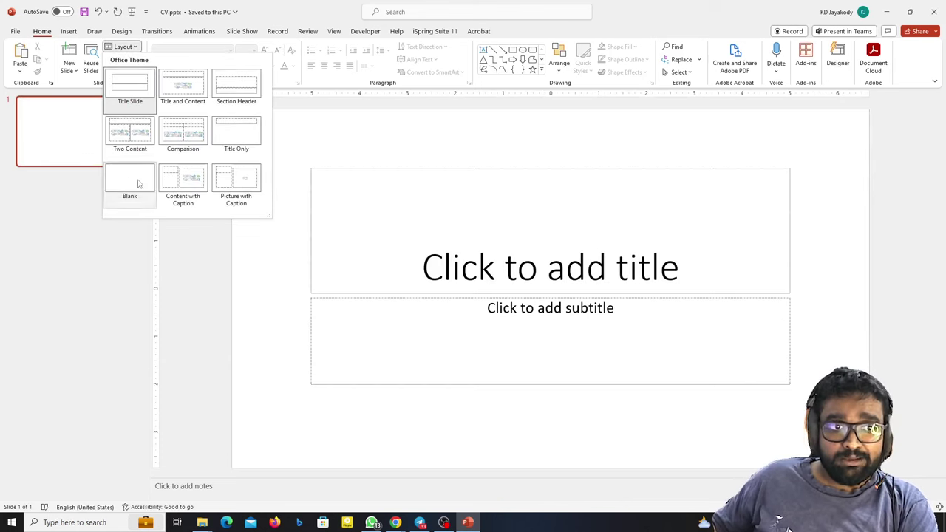
pyautogui.click(137, 183)
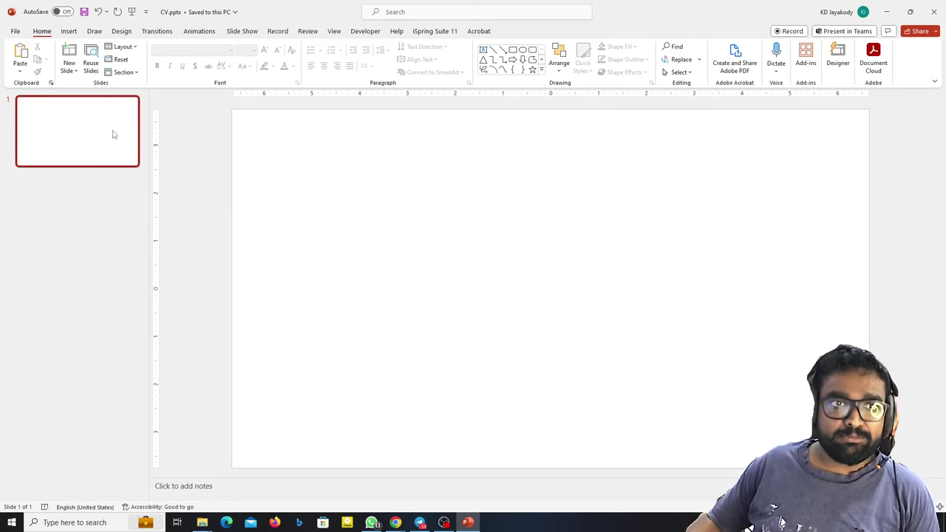
# - Set a custom slide size of A4 Paper in Portrait orientation, choosing Maximize to scale content
pyautogui.click(123, 33)
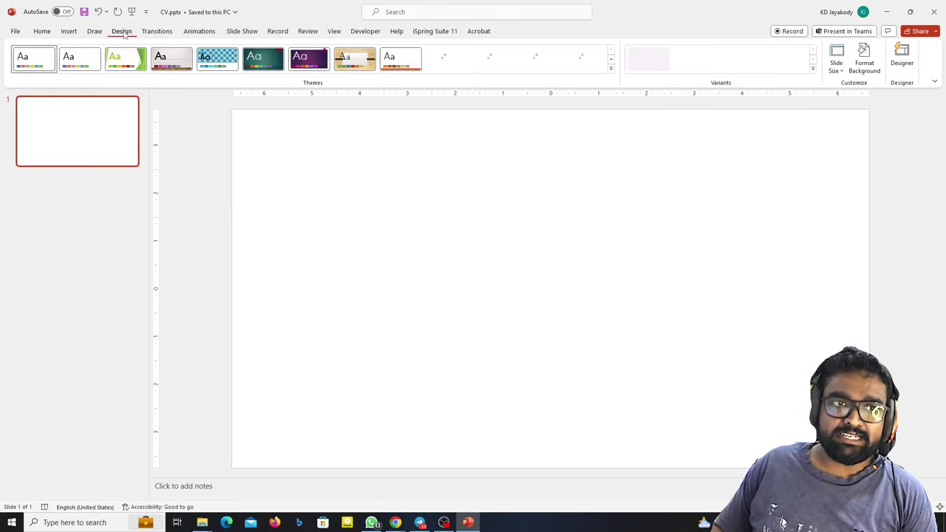
pyautogui.click(836, 63)
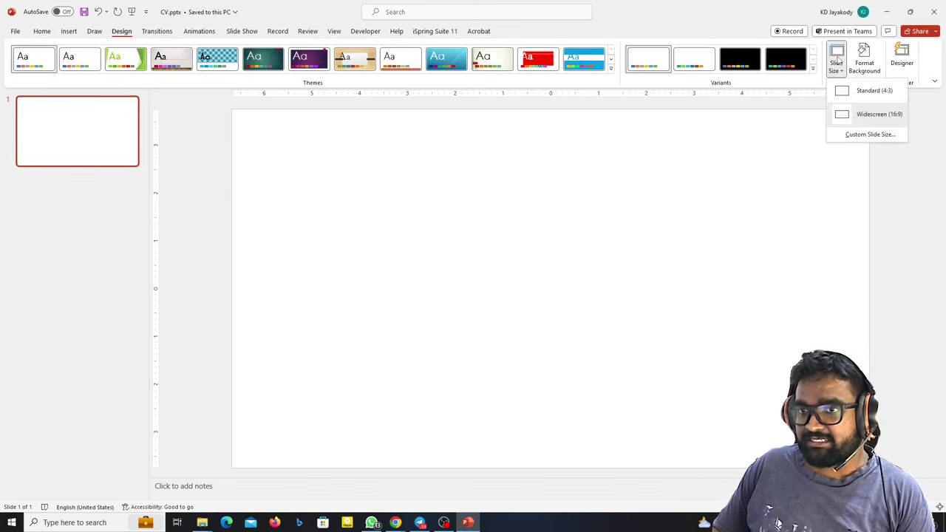
pyautogui.click(868, 136)
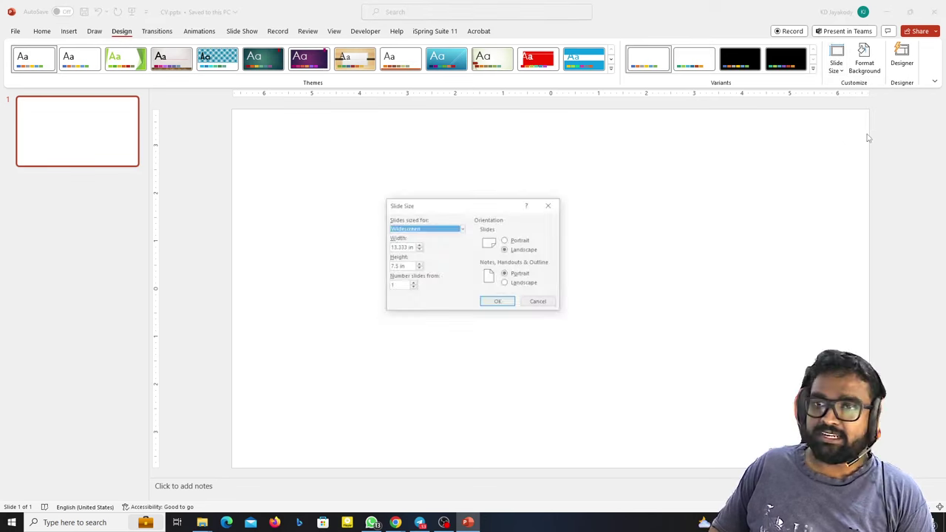
pyautogui.click(452, 231)
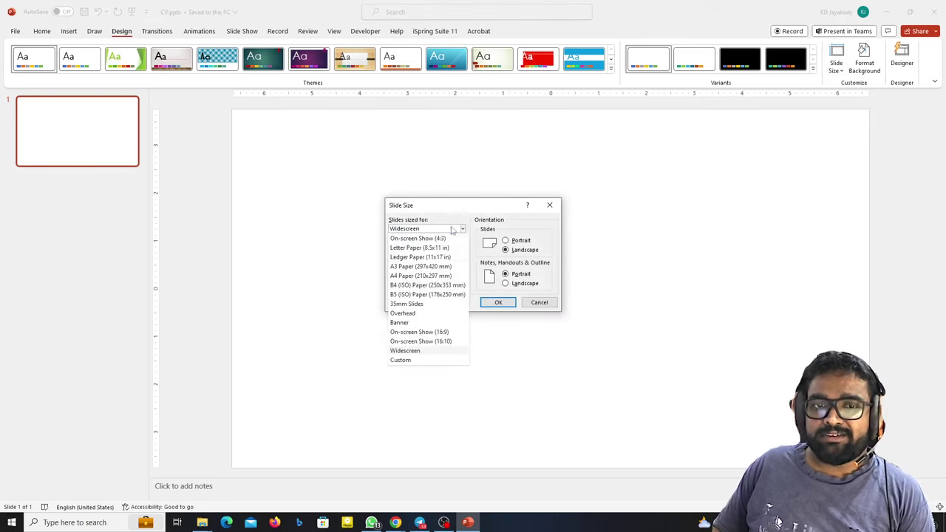
pyautogui.click(412, 276)
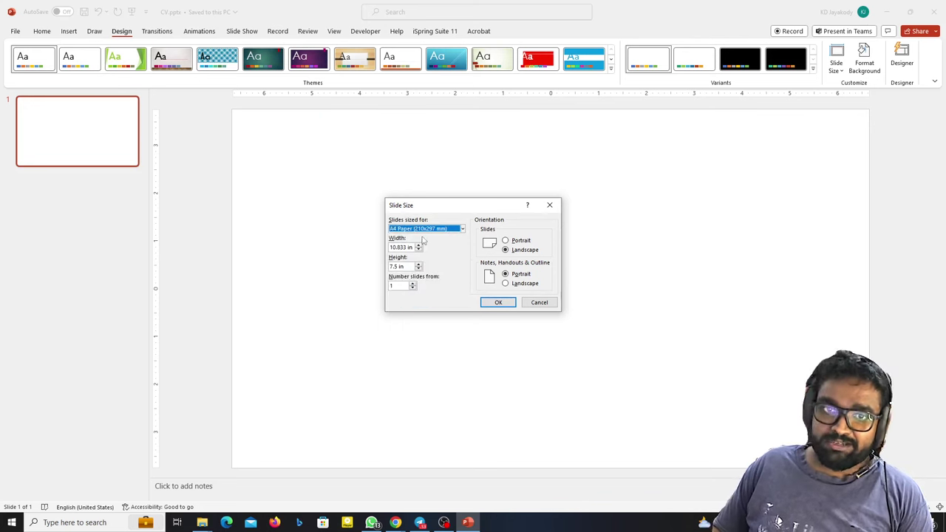
pyautogui.click(517, 241)
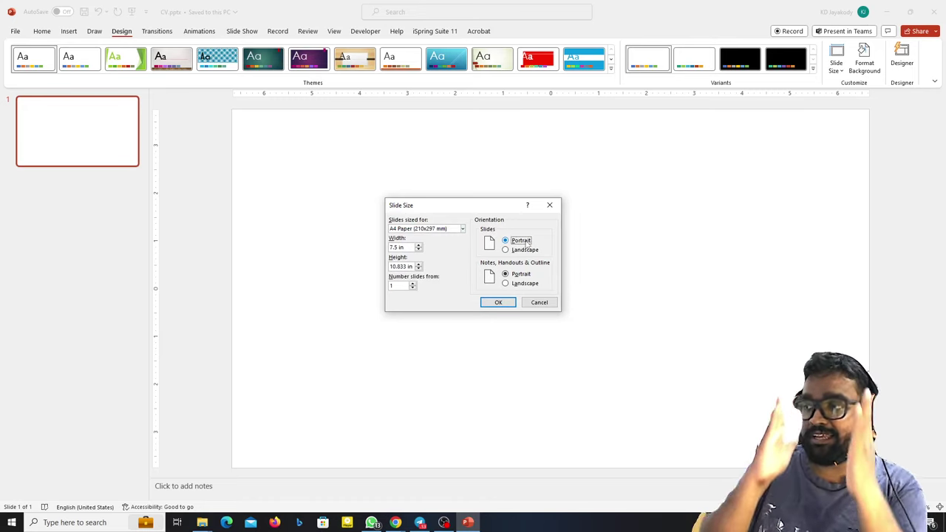
pyautogui.click(504, 302)
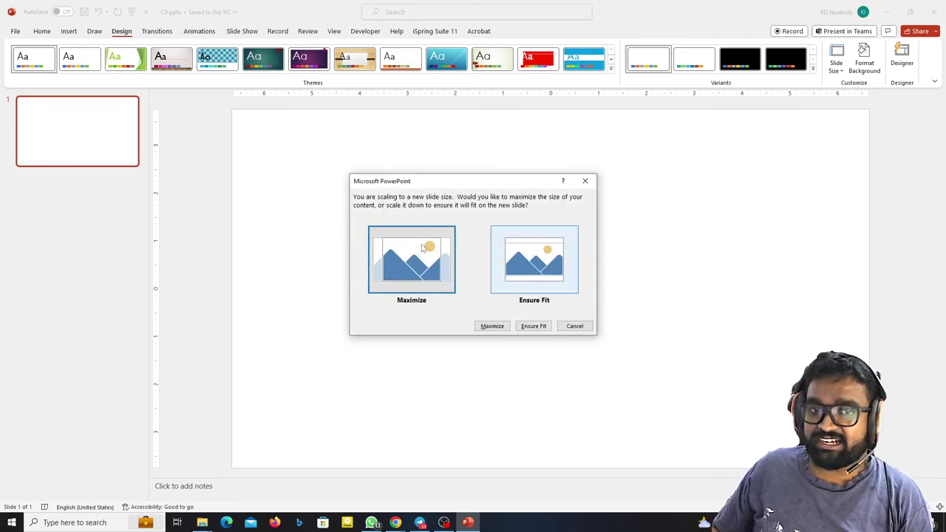
pyautogui.click(419, 252)
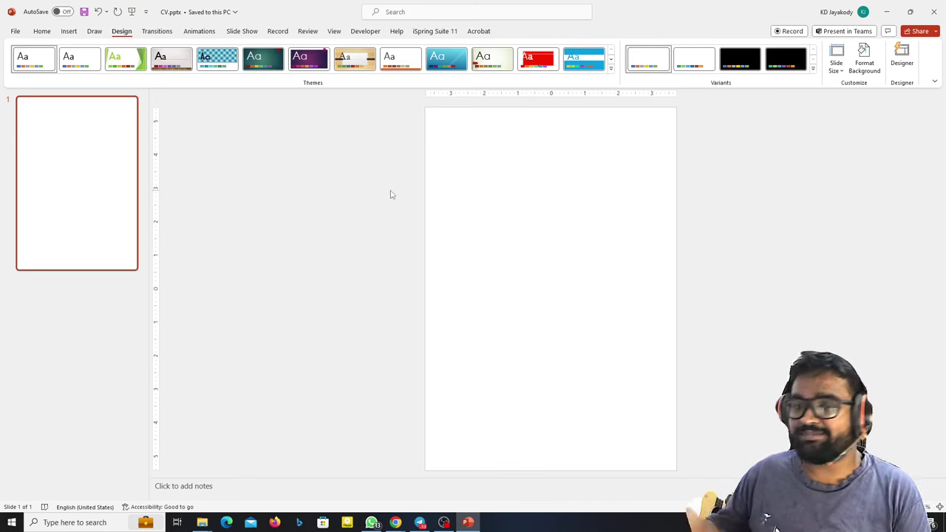
# - Draw a tall rectangle down the slide's left edge, stretched to the full slide height
pyautogui.scroll(3, 563, 177)
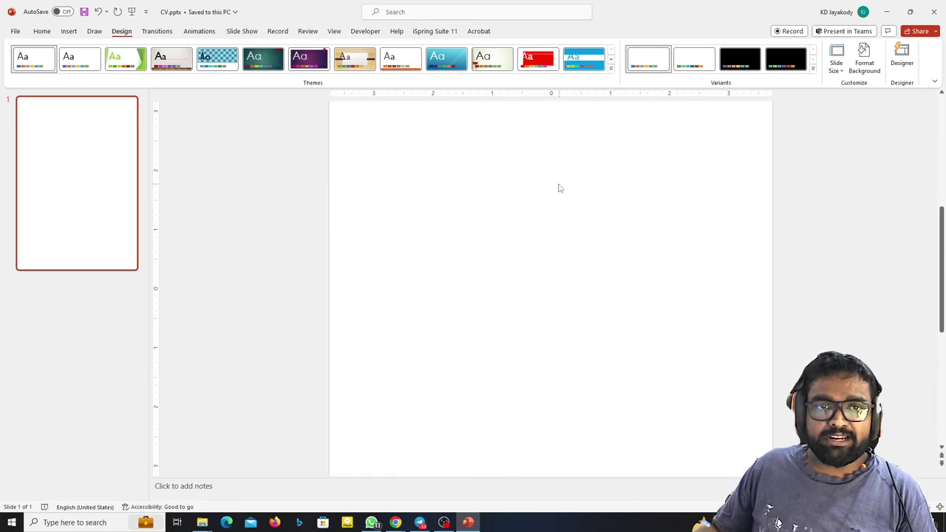
pyautogui.scroll(-1, 559, 189)
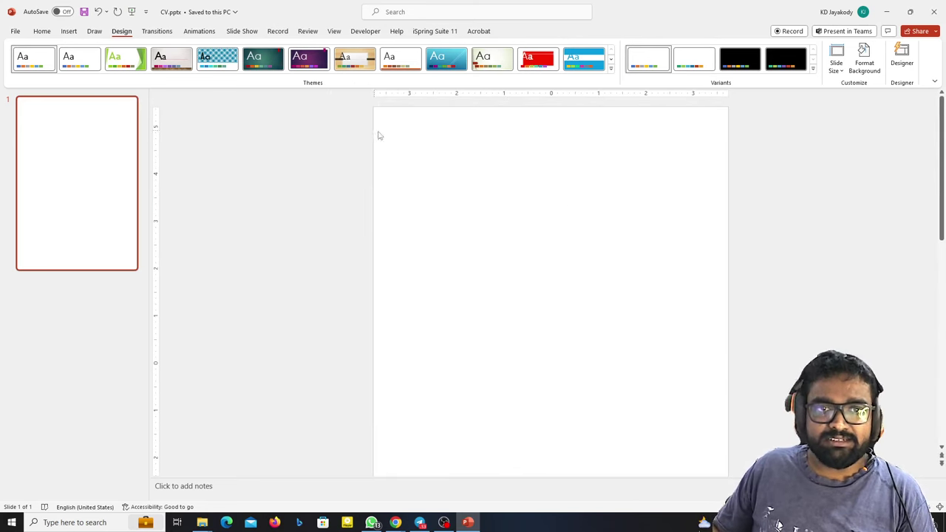
pyautogui.click(68, 31)
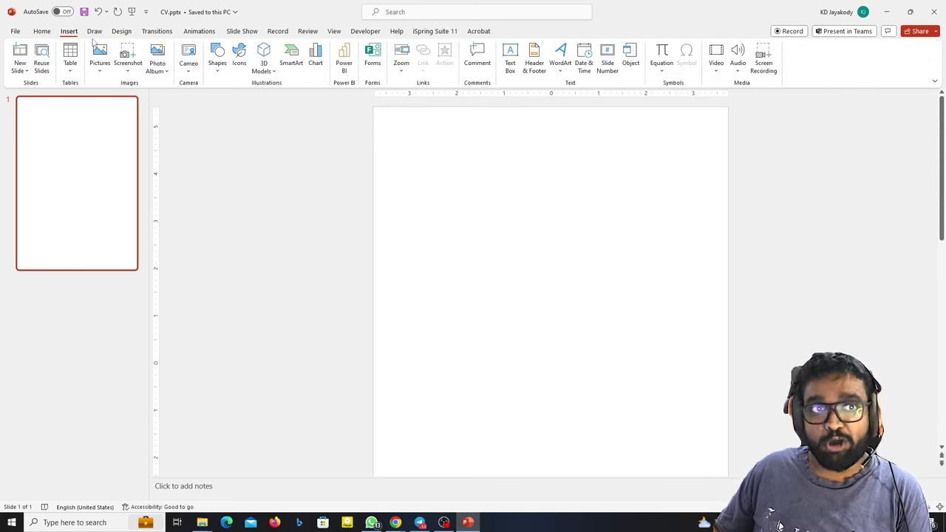
pyautogui.click(217, 57)
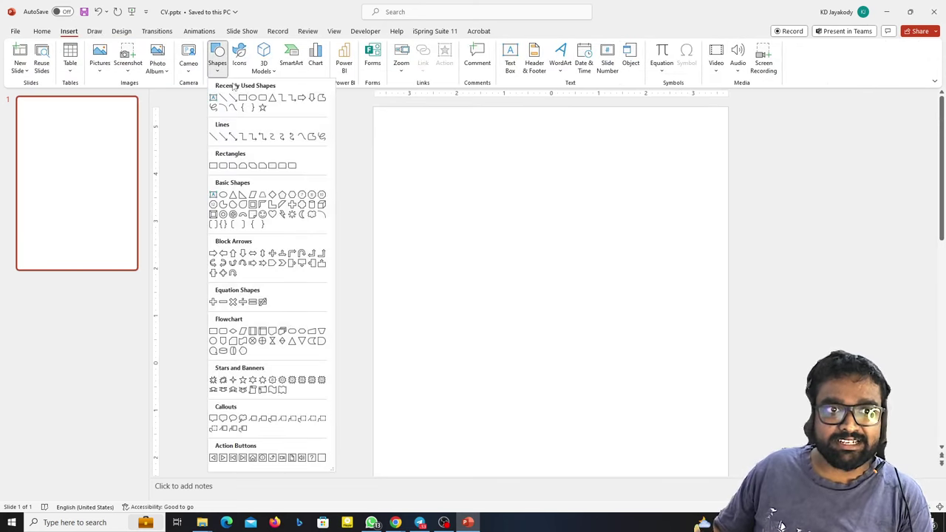
pyautogui.click(243, 98)
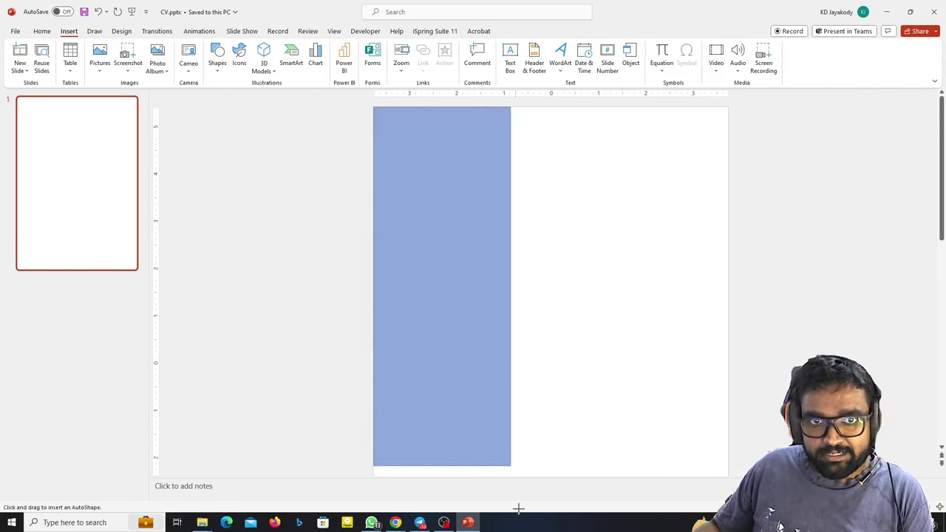
pyautogui.moveTo(372, 106); pyautogui.dragTo(487, 476)
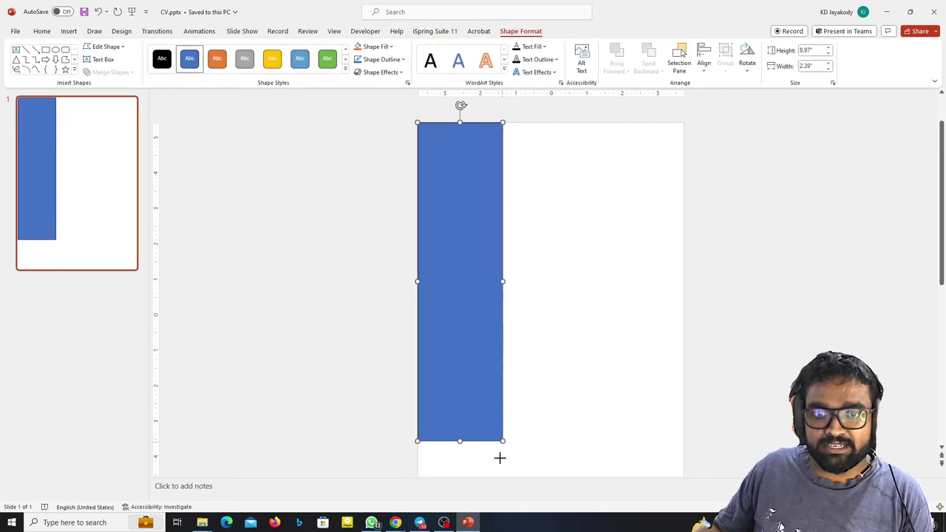
pyautogui.moveTo(502, 441); pyautogui.dragTo(496, 475)
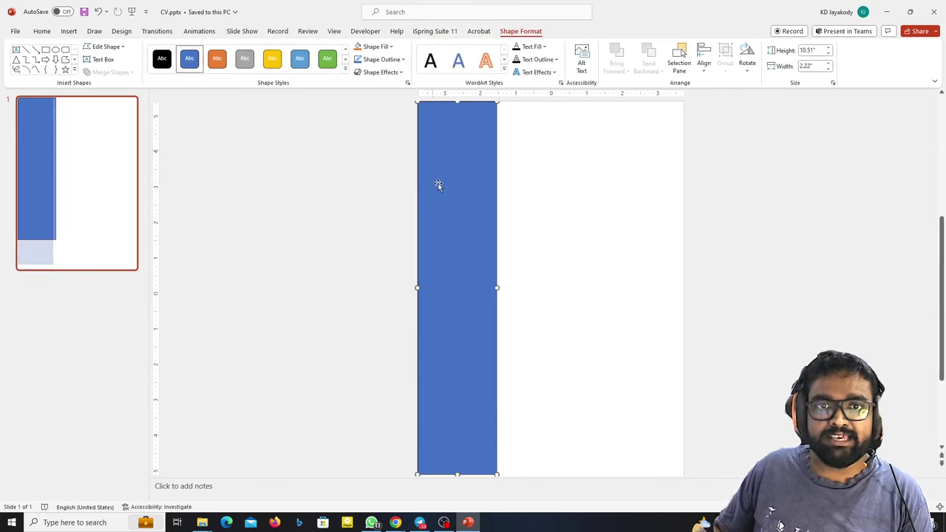
# - Fill the rectangle purple and remove its outline
pyautogui.click(374, 46)
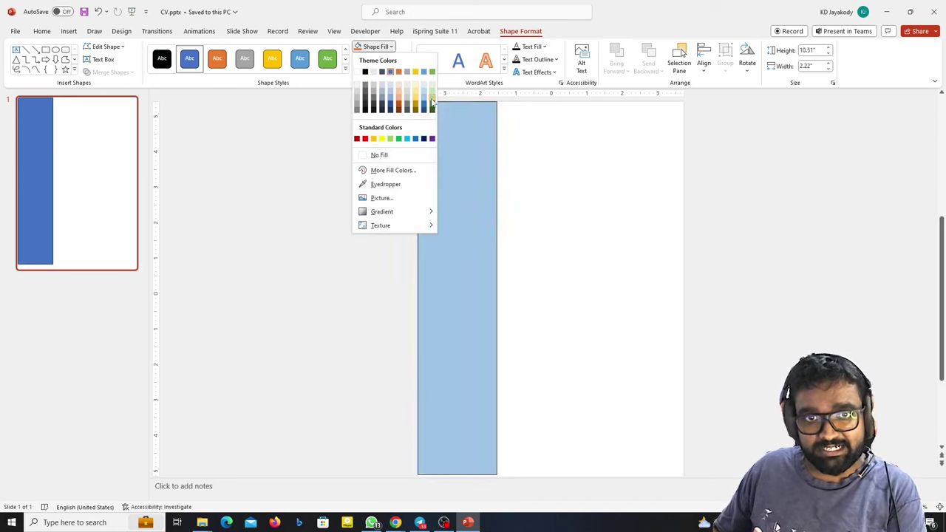
pyautogui.click(431, 138)
pyautogui.click(382, 59)
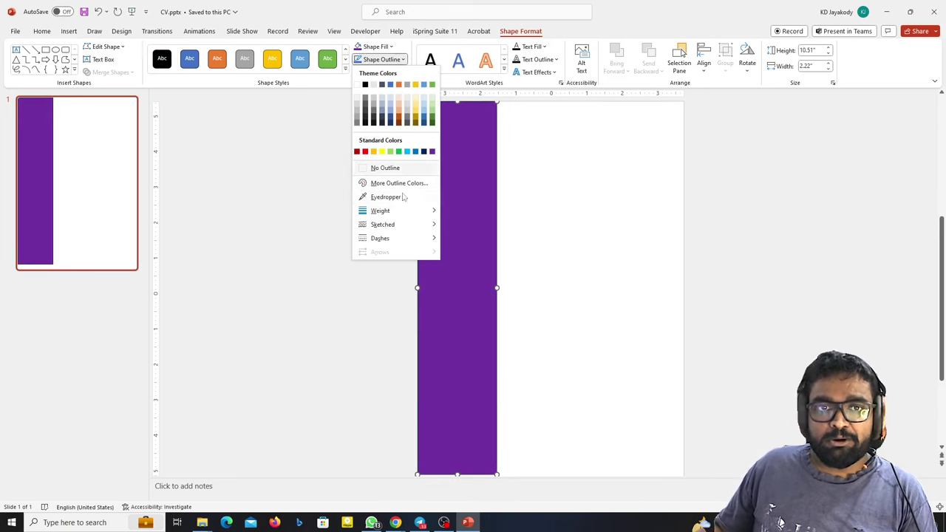
pyautogui.click(375, 166)
pyautogui.click(475, 133)
pyautogui.scroll(3, 352, 203)
pyautogui.press('Escape')
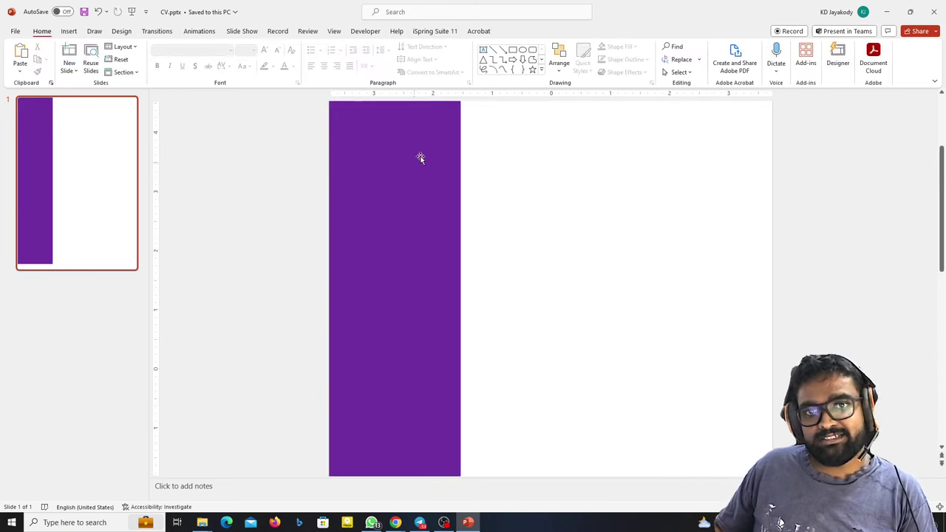
pyautogui.scroll(-2, 498, 190)
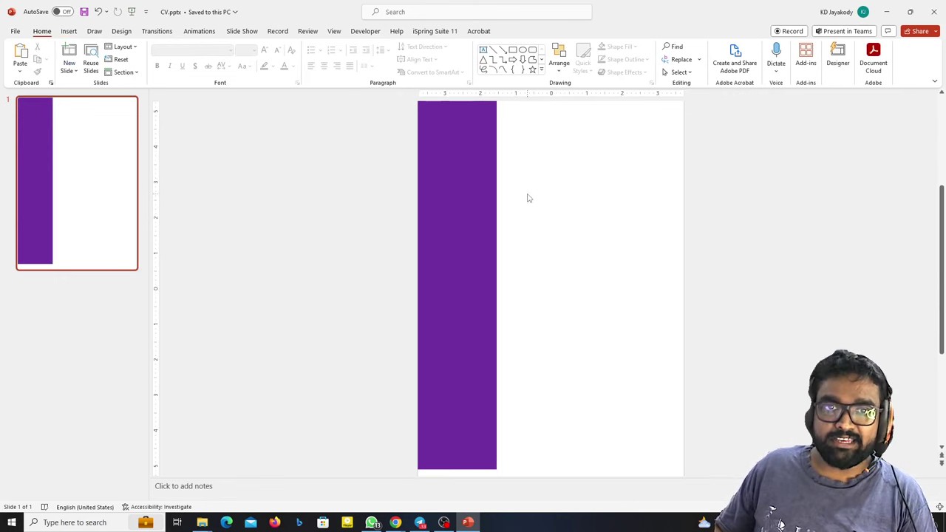
# - Draw an oval circle overlapping the top of the purple sidebar
pyautogui.click(68, 31)
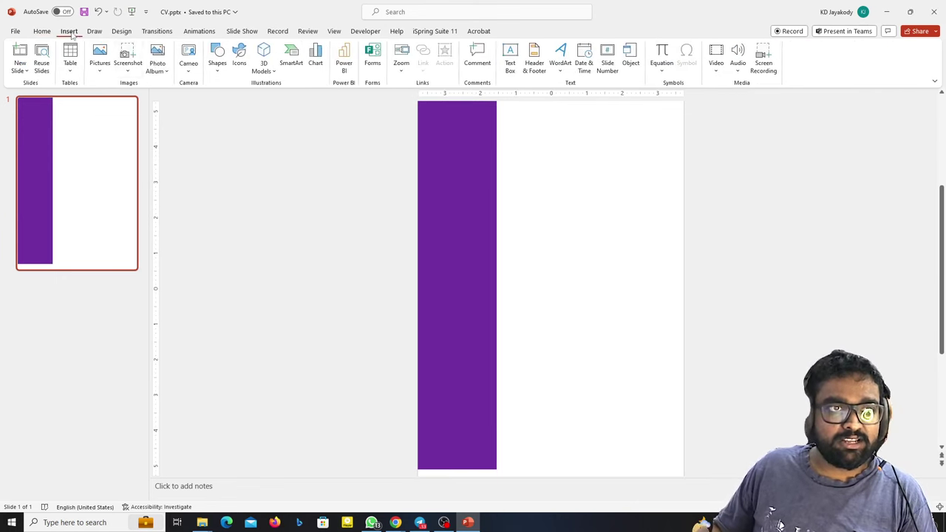
pyautogui.click(218, 60)
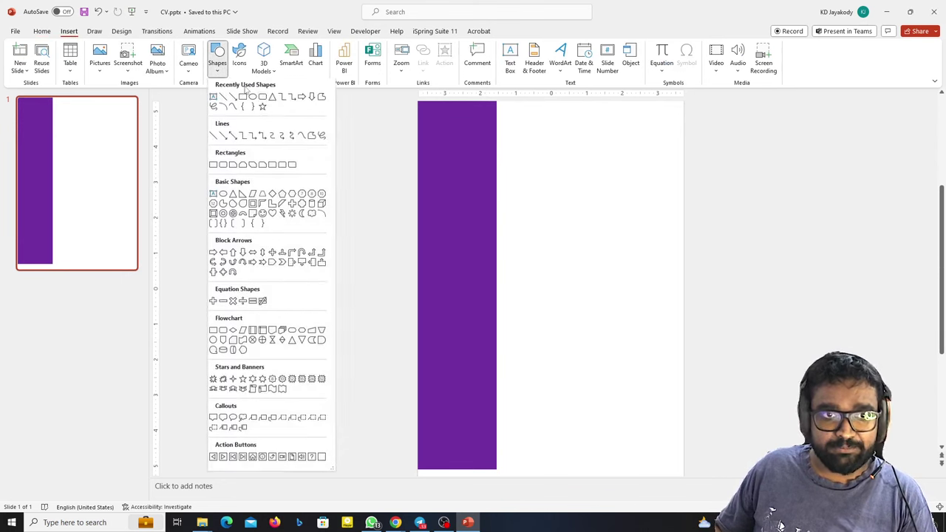
pyautogui.click(253, 97)
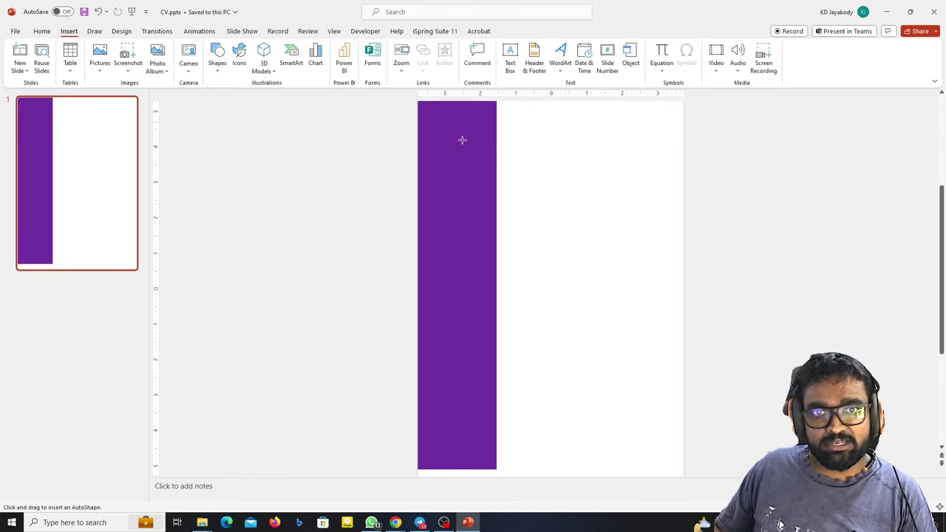
pyautogui.moveTo(452, 125); pyautogui.dragTo(525, 209)
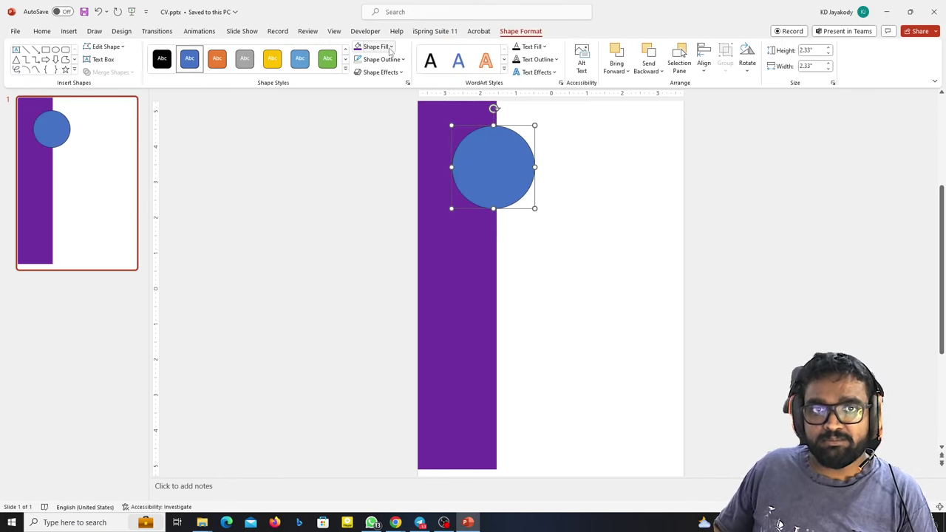
# - Fill the circle with the sidebar's purple using the eyedropper
pyautogui.click(390, 48)
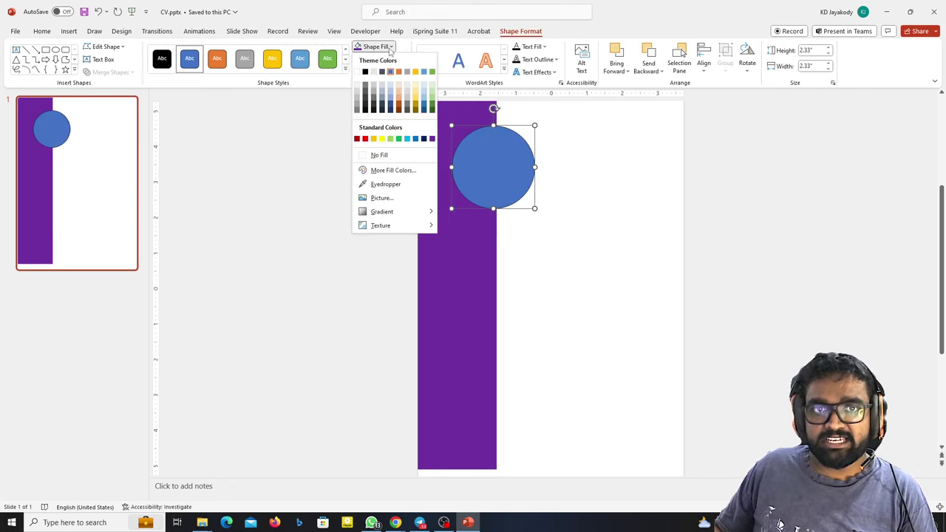
pyautogui.click(385, 184)
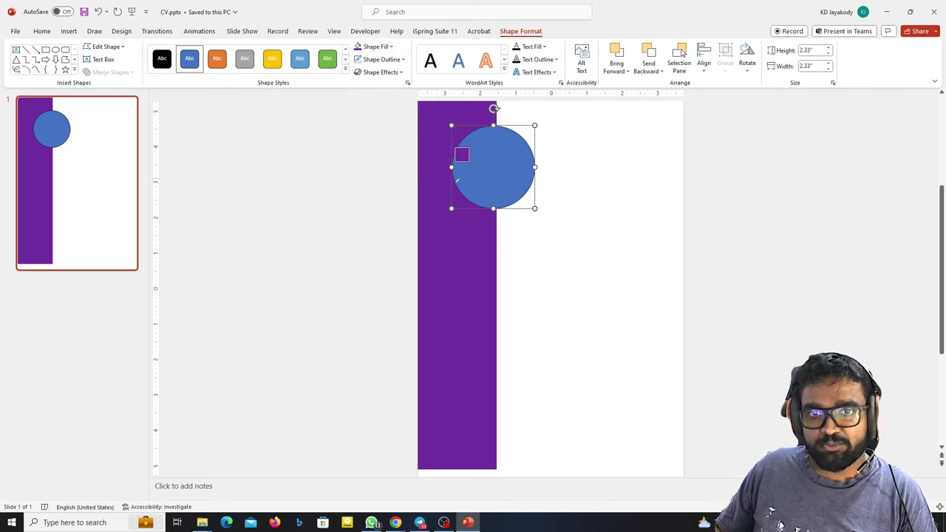
pyautogui.click(436, 117)
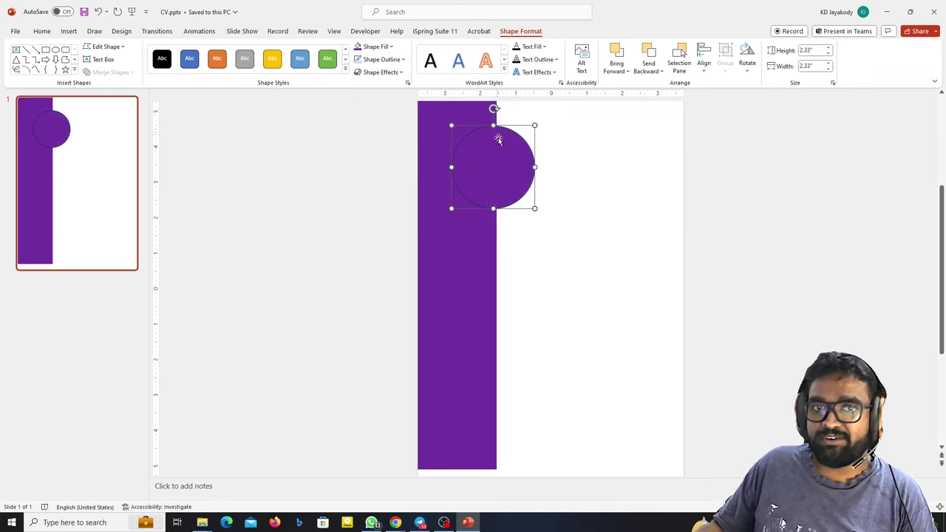
# - Give the circle a white outline
pyautogui.click(384, 59)
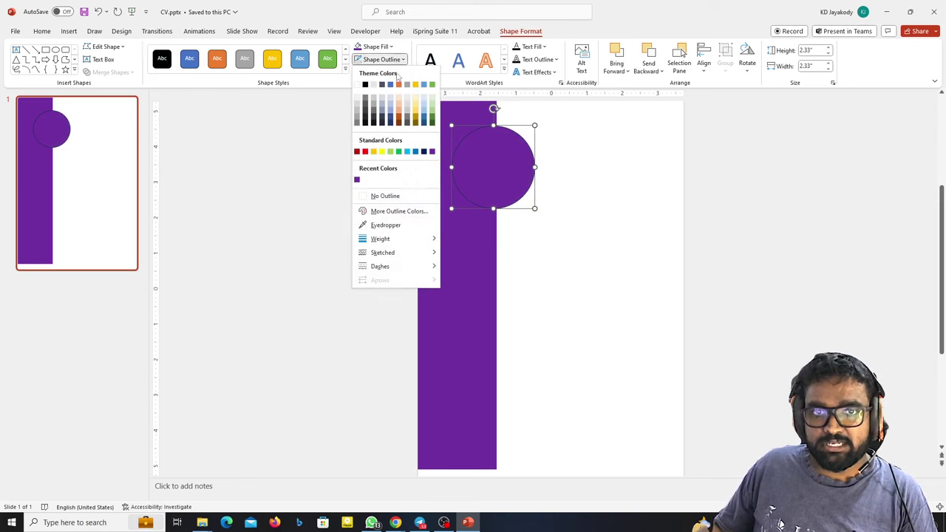
pyautogui.moveTo(380, 239)
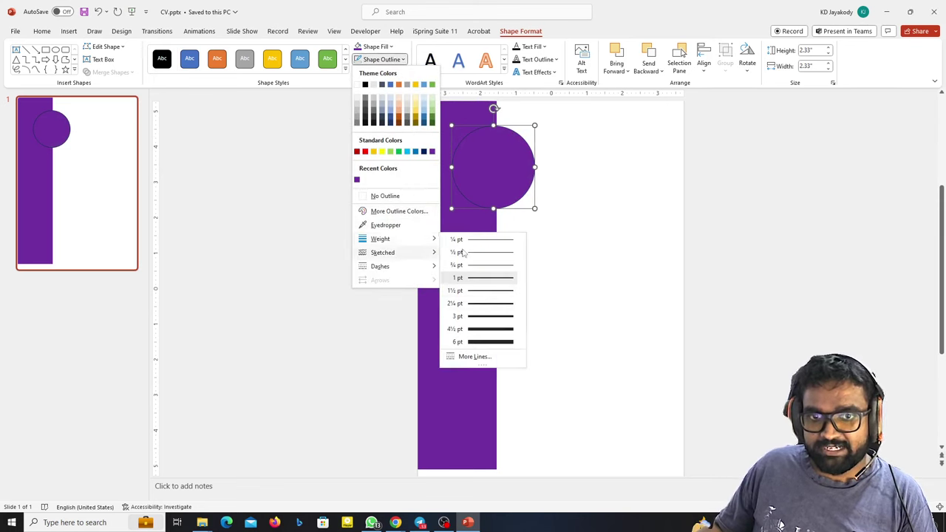
pyautogui.click(481, 317)
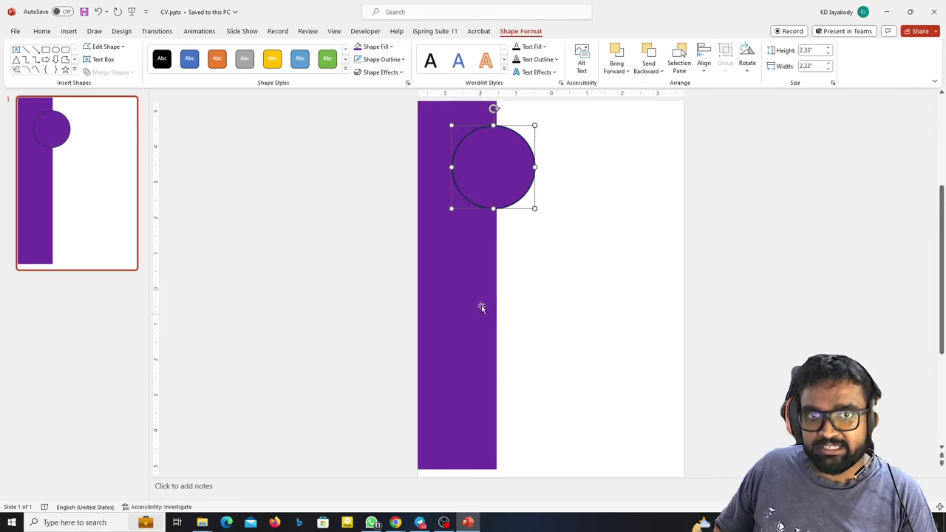
pyautogui.click(381, 59)
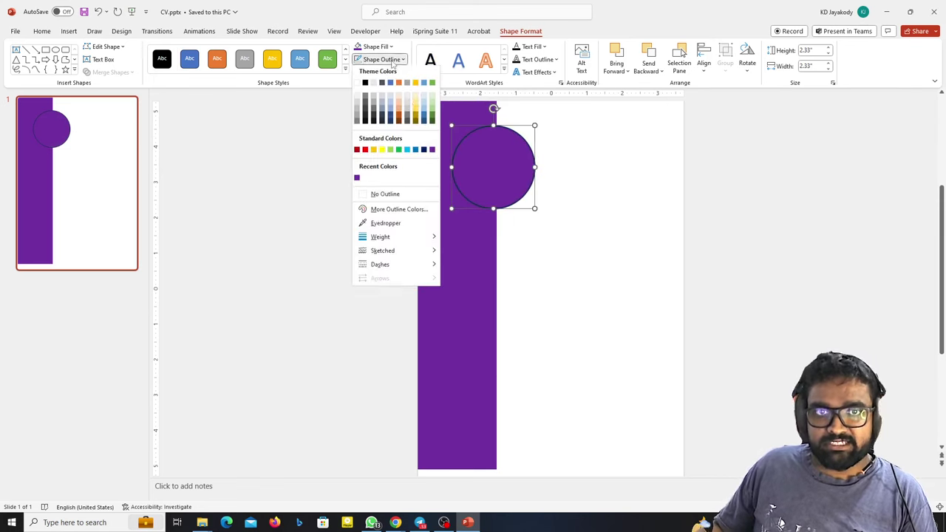
pyautogui.click(356, 84)
pyautogui.click(563, 186)
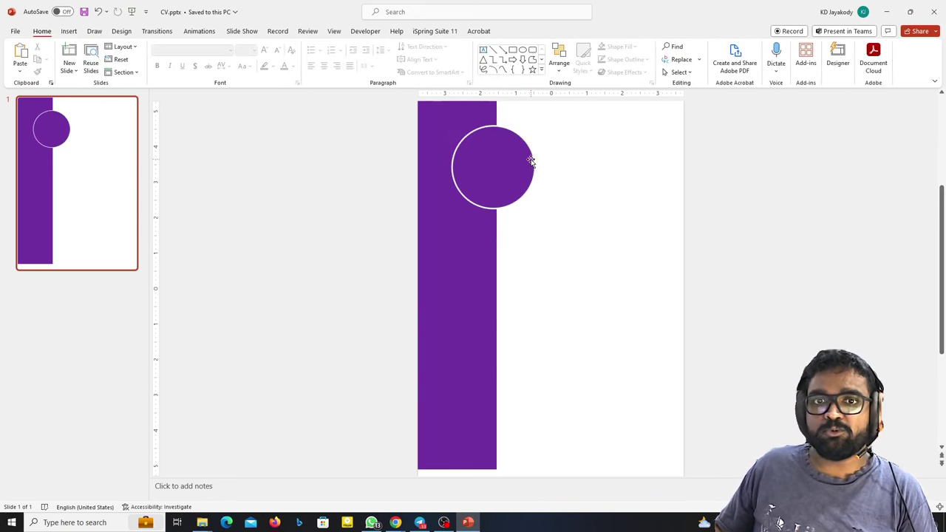
pyautogui.scroll(2, 499, 148)
pyautogui.scroll(3, 498, 148)
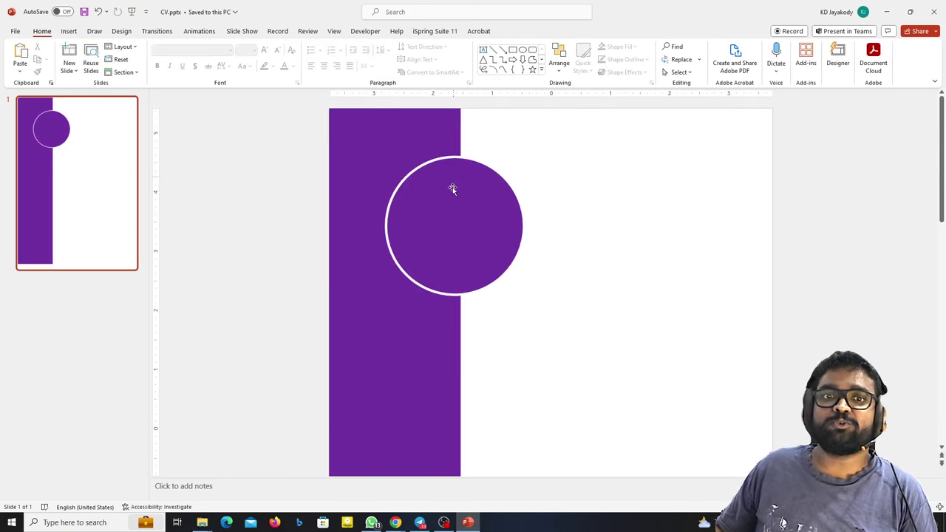
pyautogui.click(454, 177)
pyautogui.click(507, 165)
pyautogui.click(450, 178)
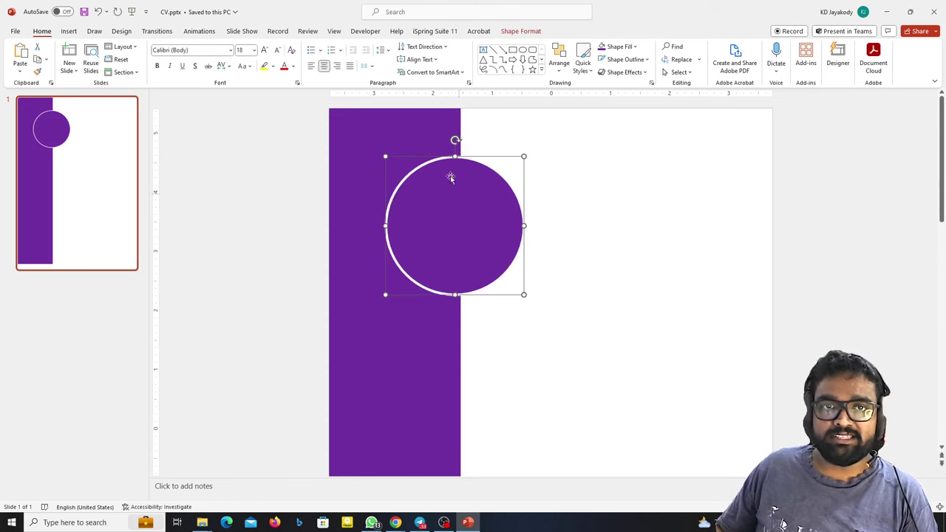
# - Set the circle's white outline weight to 4½ pt
pyautogui.click(526, 32)
pyautogui.click(382, 59)
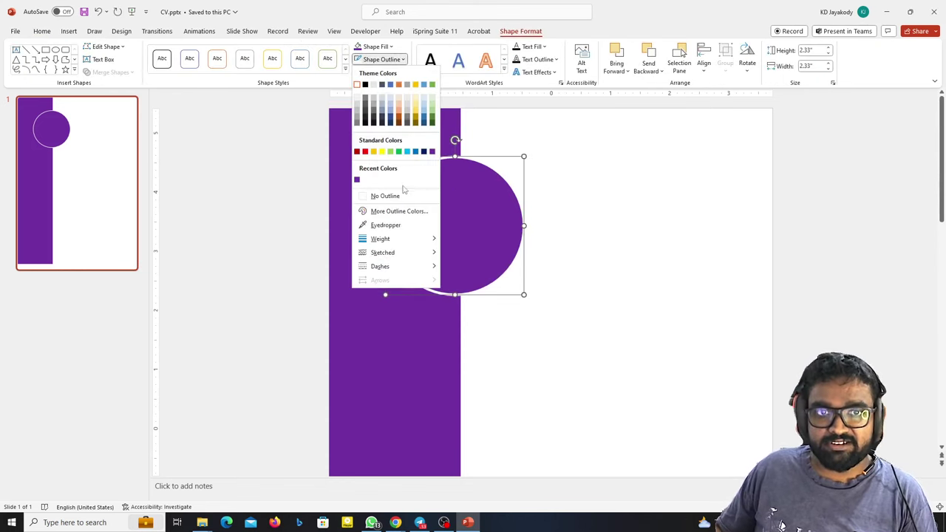
pyautogui.moveTo(380, 239)
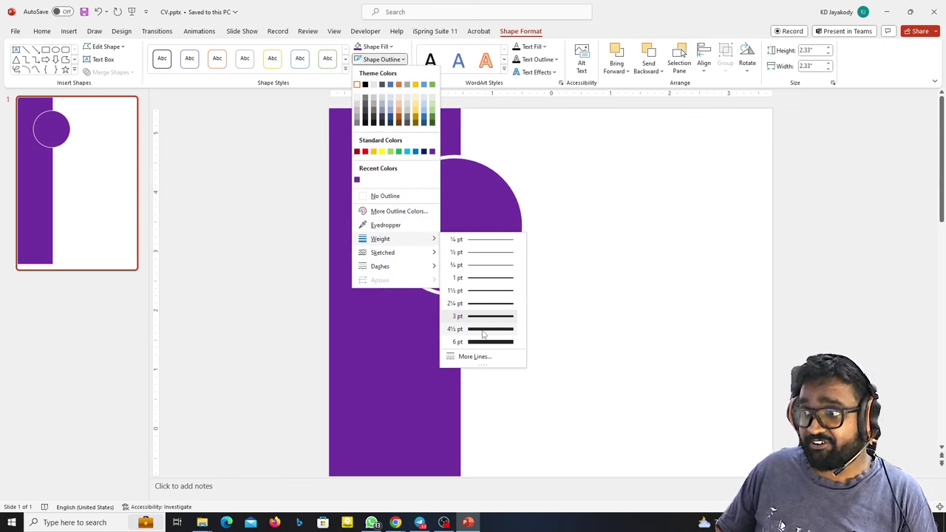
pyautogui.click(483, 330)
pyautogui.click(702, 291)
pyautogui.click(478, 194)
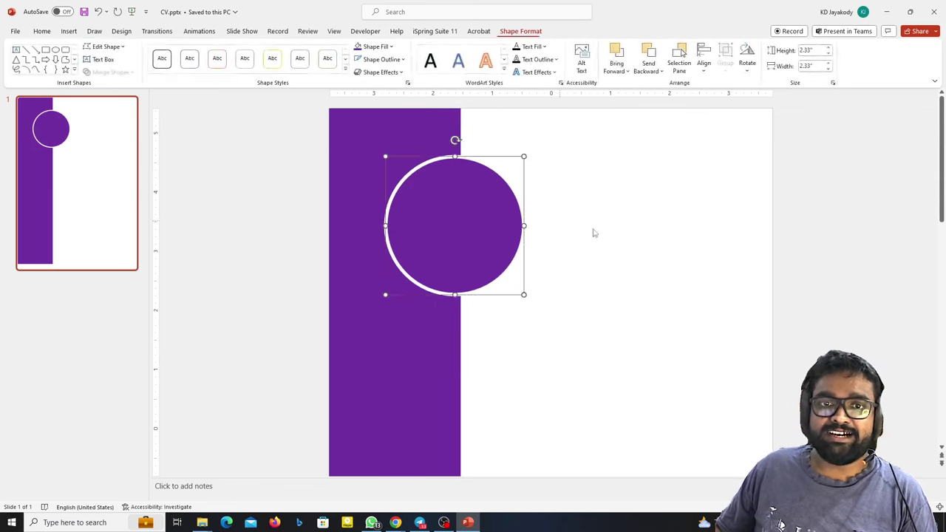
pyautogui.click(593, 232)
pyautogui.click(468, 222)
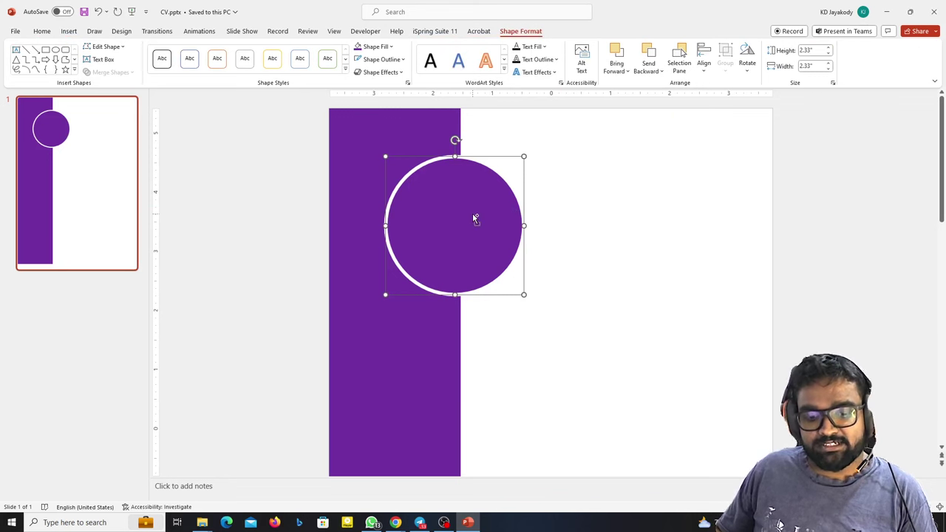
# - Try shrinking the circle to 1.83 inches, then undo back to the styled full-size circle
pyautogui.hotkey('ctrl', 'z')
pyautogui.hotkey('ctrl', 'z')
pyautogui.hotkey('ctrl', 'z')
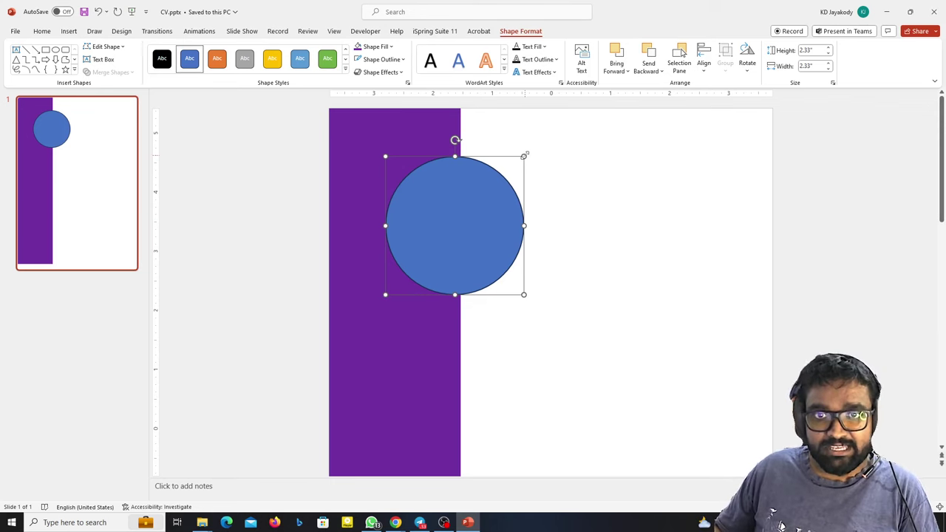
pyautogui.moveTo(524, 156); pyautogui.dragTo(494, 187)
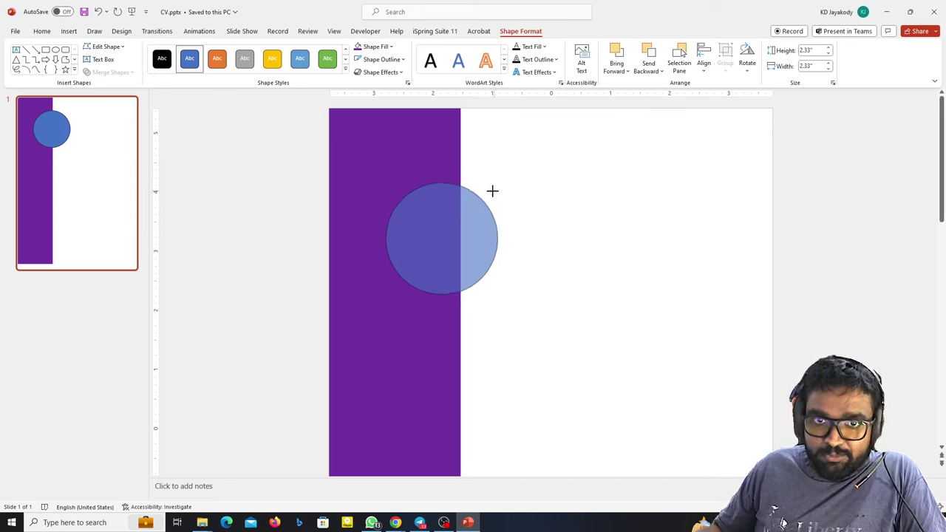
pyautogui.hotkey('ctrl', 'z')
pyautogui.hotkey('ctrl', 'z')
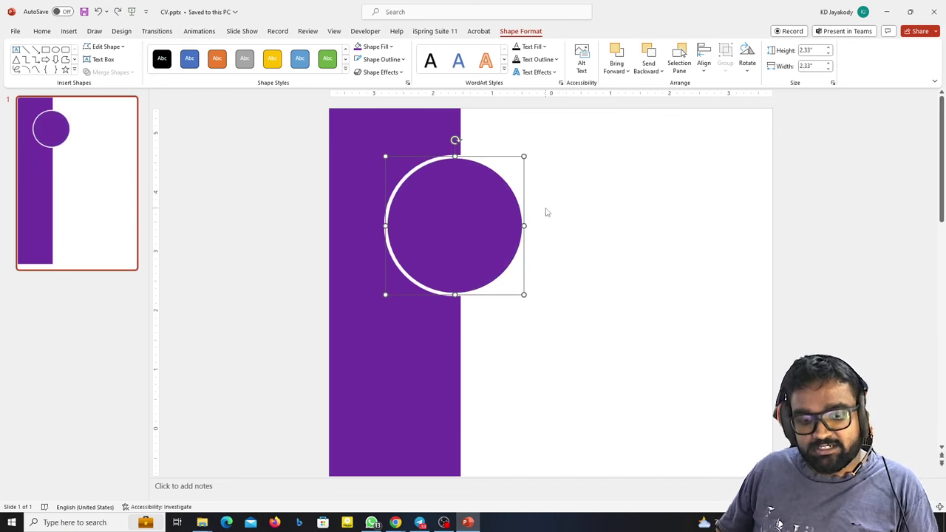
# - Duplicate the styled circle and resize the copy to about 1.81 inches over the original
pyautogui.hotkey('ctrl', 'c')
pyautogui.hotkey('ctrl', 'v')
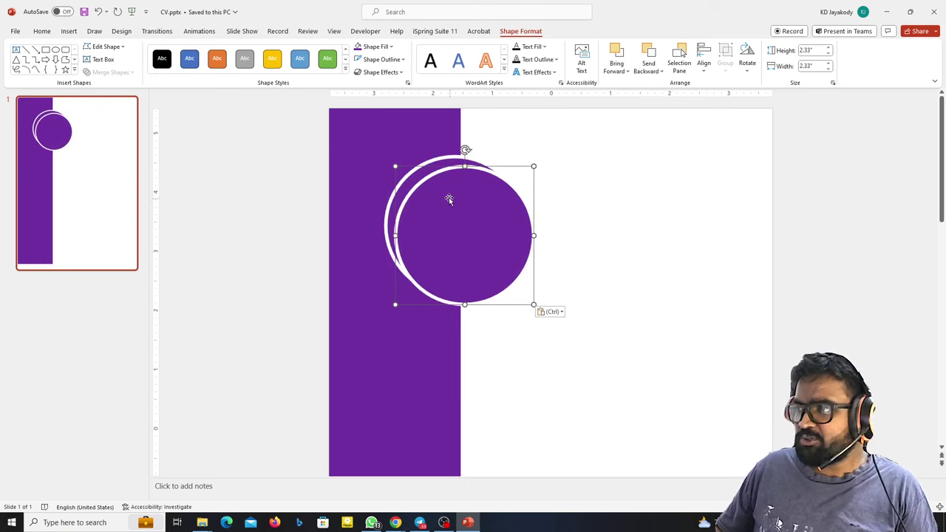
pyautogui.keyDown('ctrl'); pyautogui.scroll(3, 449, 198); pyautogui.keyUp('ctrl')
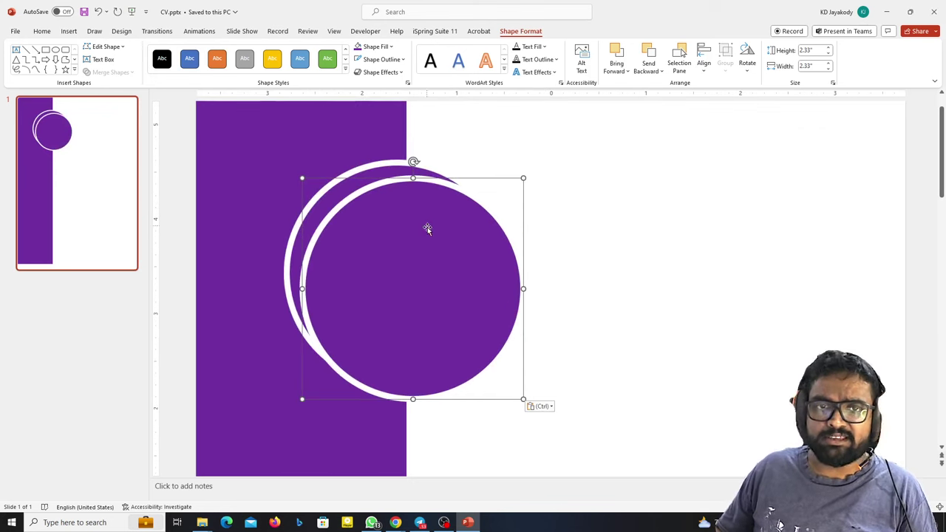
pyautogui.moveTo(427, 229); pyautogui.dragTo(406, 214)
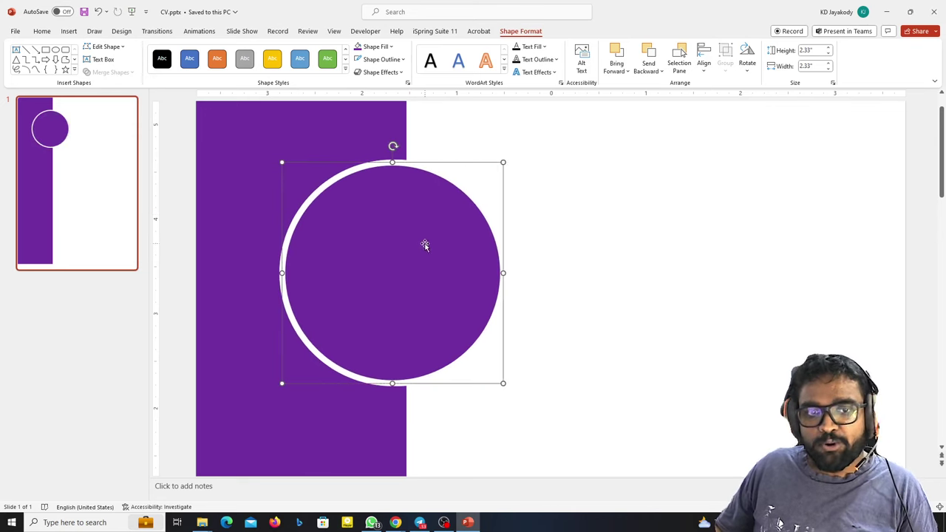
pyautogui.moveTo(495, 167); pyautogui.dragTo(451, 217)
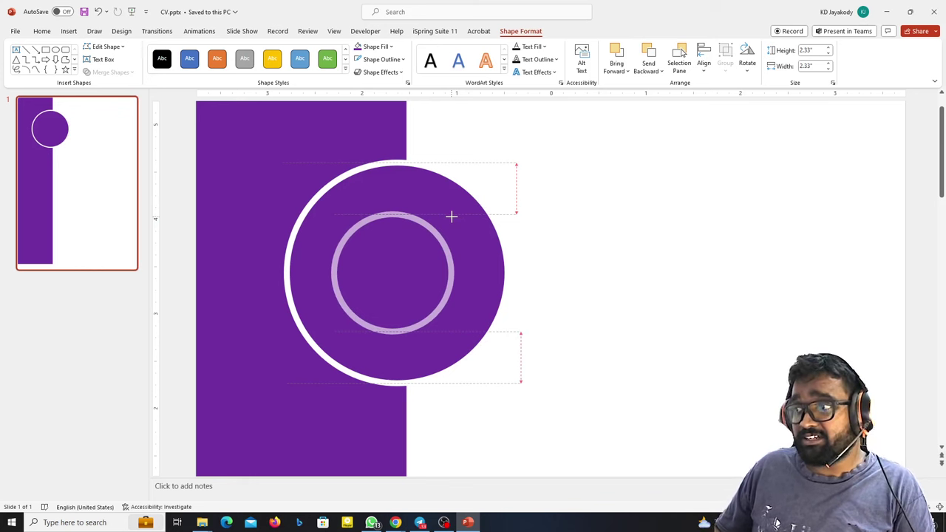
pyautogui.moveTo(450, 220); pyautogui.dragTo(443, 223)
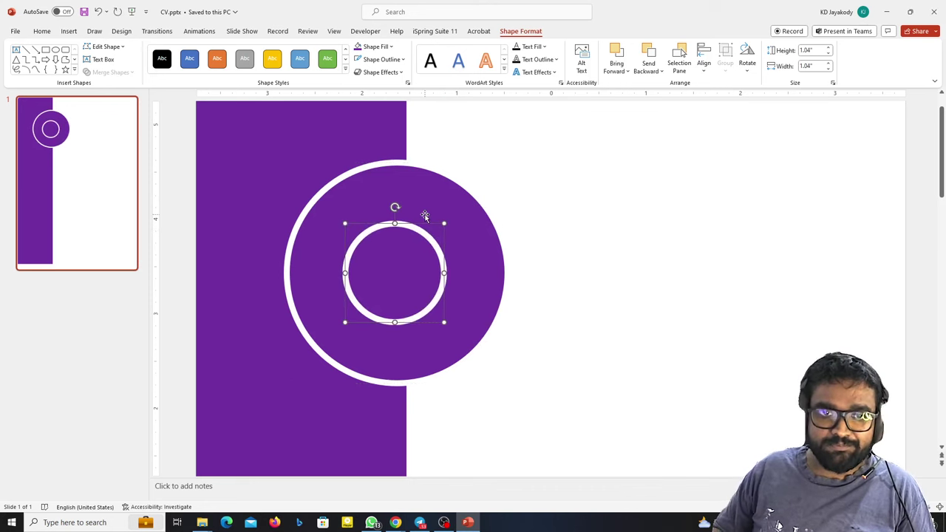
pyautogui.moveTo(444, 223); pyautogui.dragTo(480, 189)
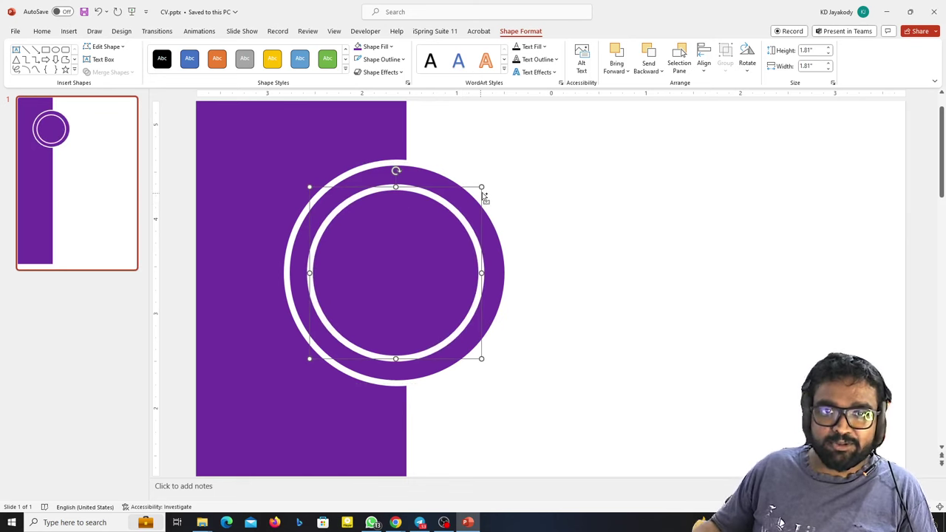
pyautogui.click(482, 188)
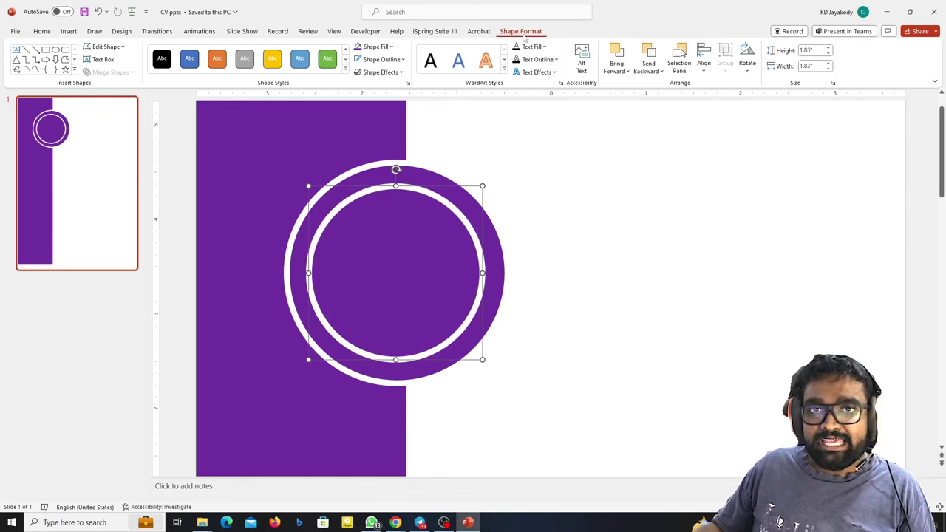
# - Remove the inner circle's outline and set its fill to a picture in Format Shape
pyautogui.click(394, 62)
pyautogui.click(377, 196)
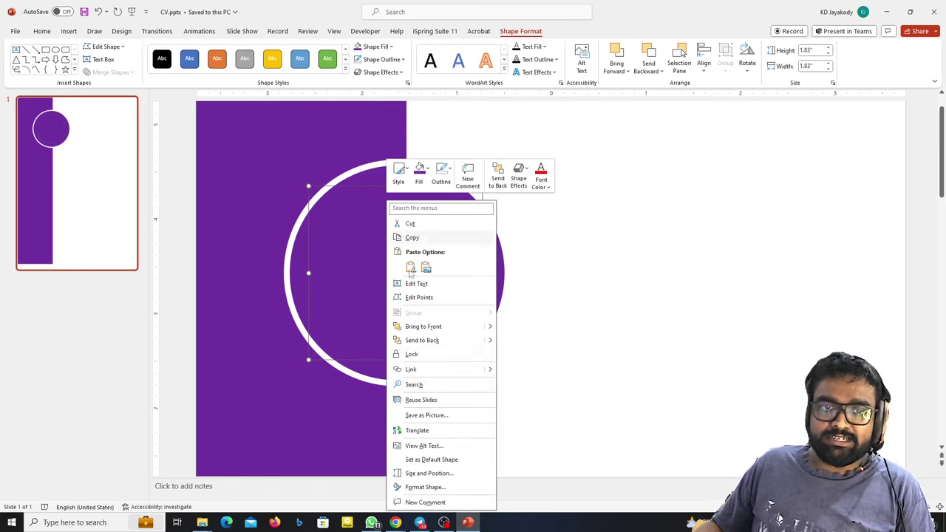
pyautogui.rightClick(386, 225)
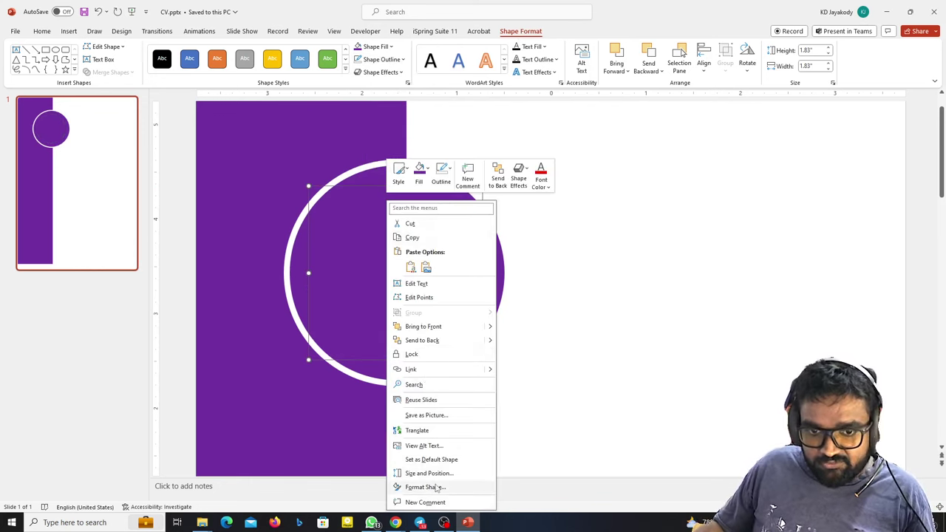
pyautogui.click(435, 486)
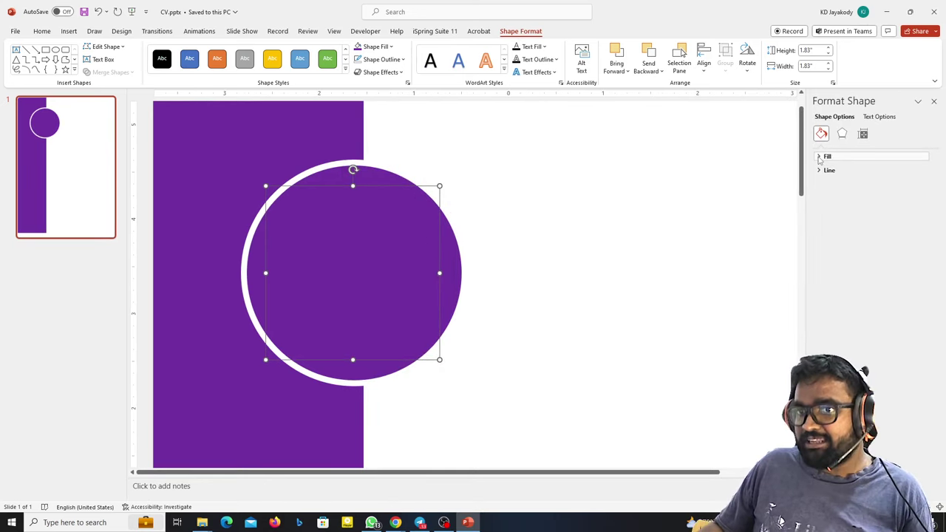
pyautogui.click(824, 157)
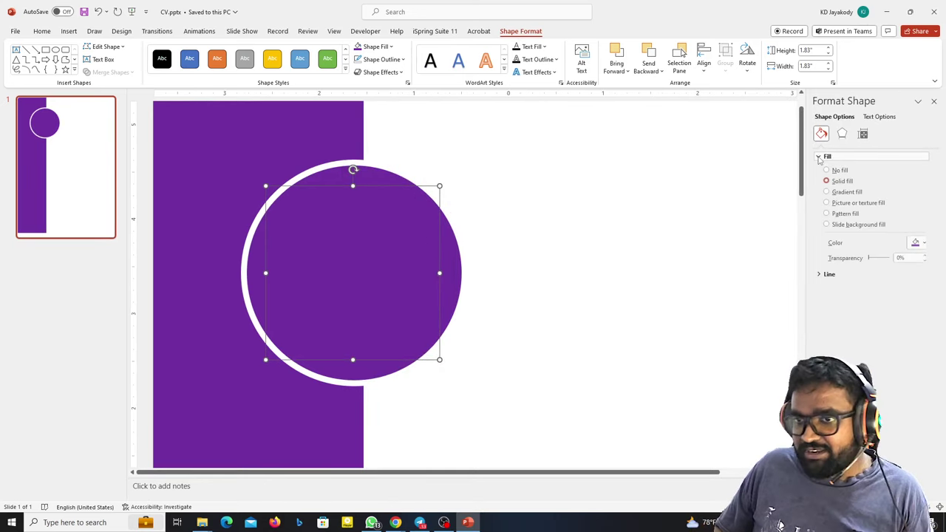
pyautogui.click(846, 205)
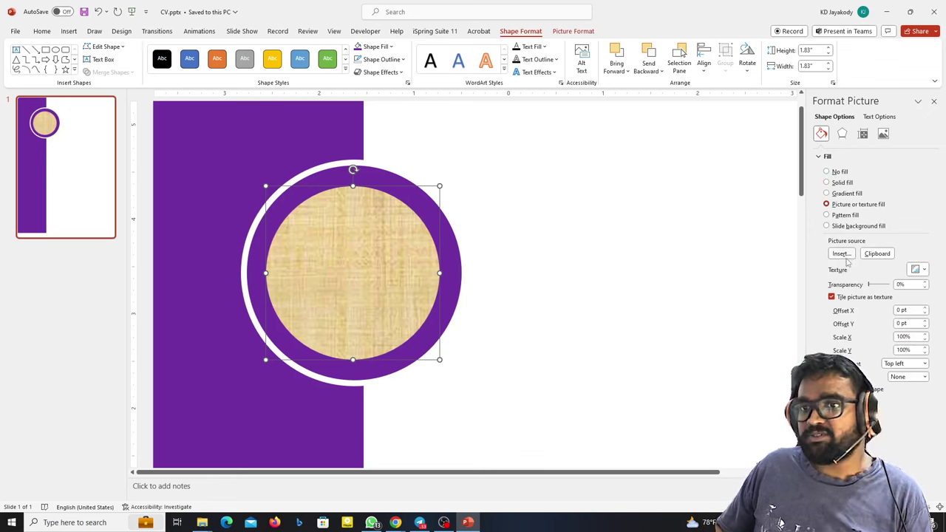
# - Fill the inner circle with the portrait photo from the computer and enlarge it to about 2.01 inches
pyautogui.click(842, 254)
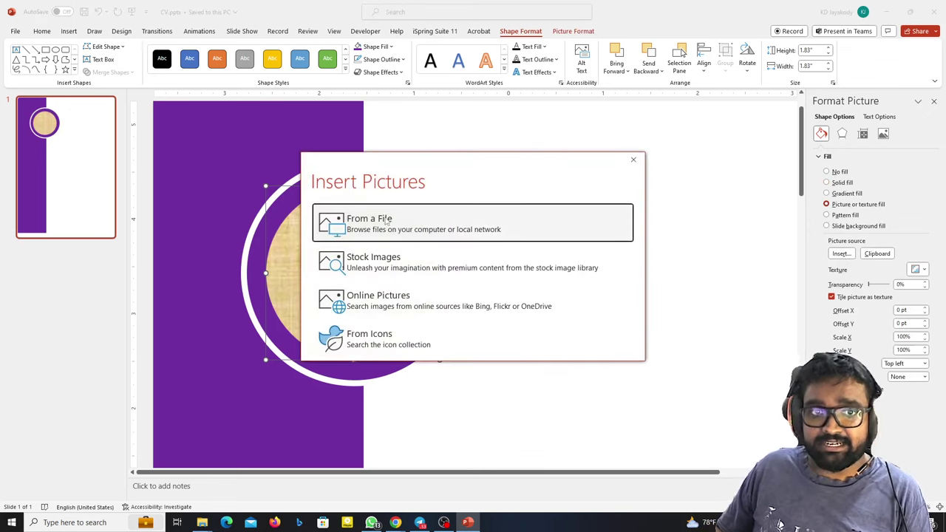
pyautogui.click(382, 225)
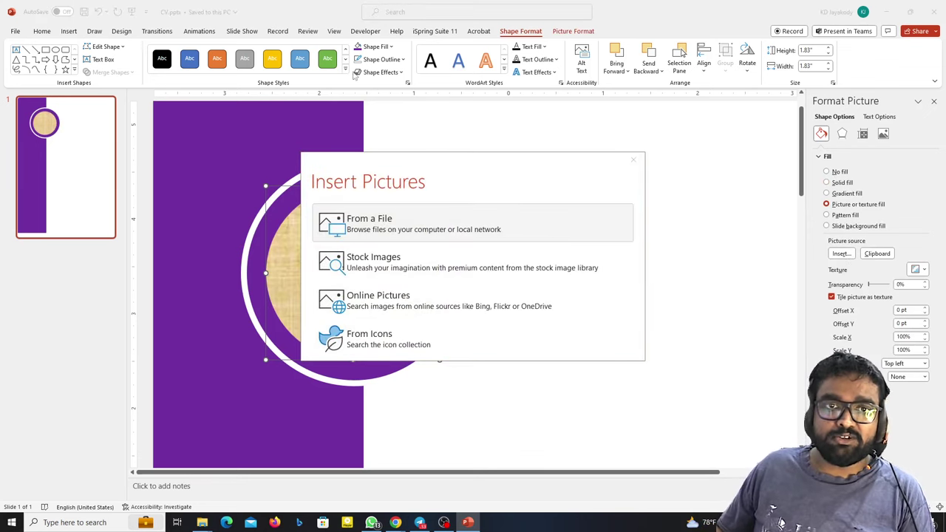
pyautogui.moveTo(188, 14); pyautogui.dragTo(189, 0)
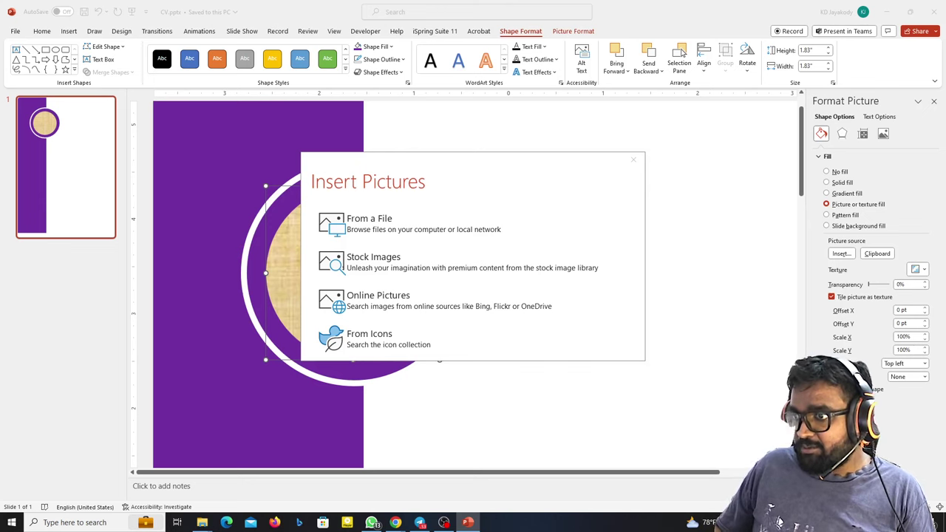
pyautogui.click(369, 219)
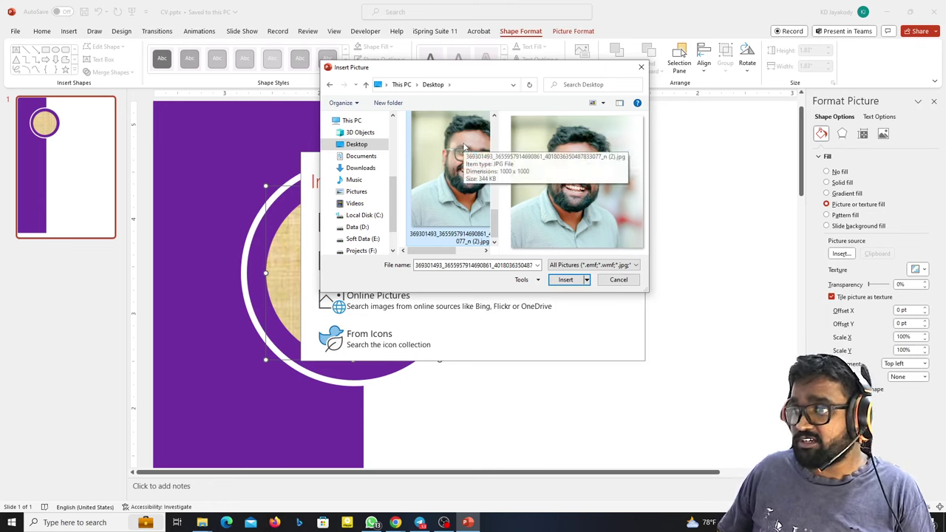
pyautogui.doubleClick(464, 148)
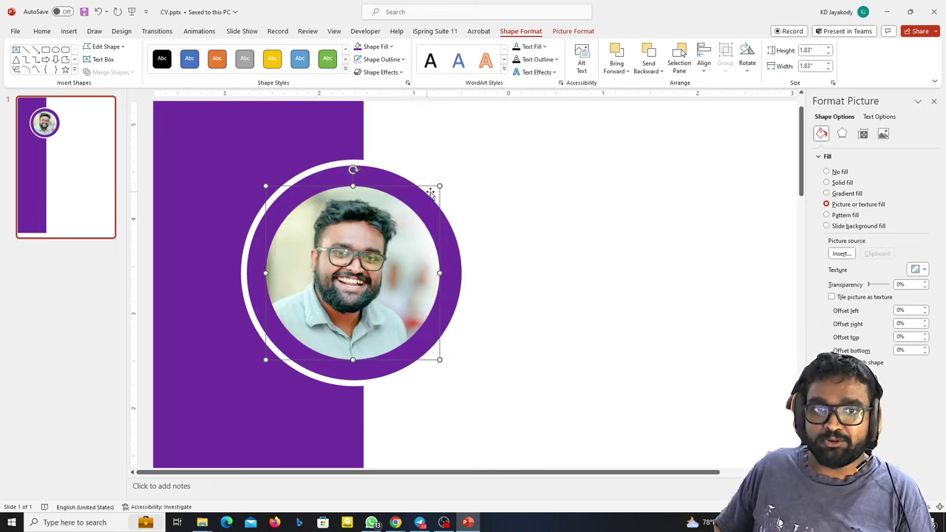
pyautogui.moveTo(439, 186); pyautogui.dragTo(443, 180)
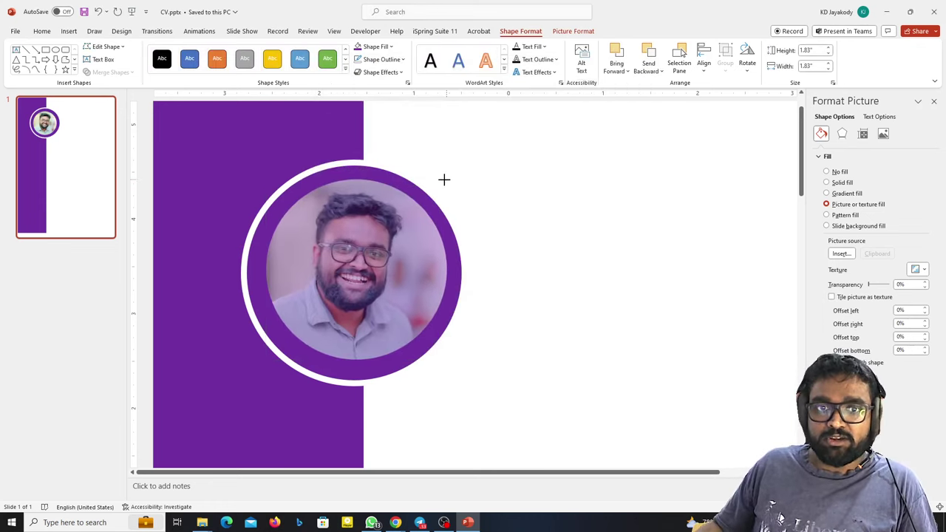
pyautogui.moveTo(443, 179); pyautogui.dragTo(448, 179)
# - Insert a text box beside the photo
pyautogui.keyDown('ctrl'); pyautogui.scroll(-3, 488, 222); pyautogui.keyUp('ctrl')
pyautogui.press('Escape')
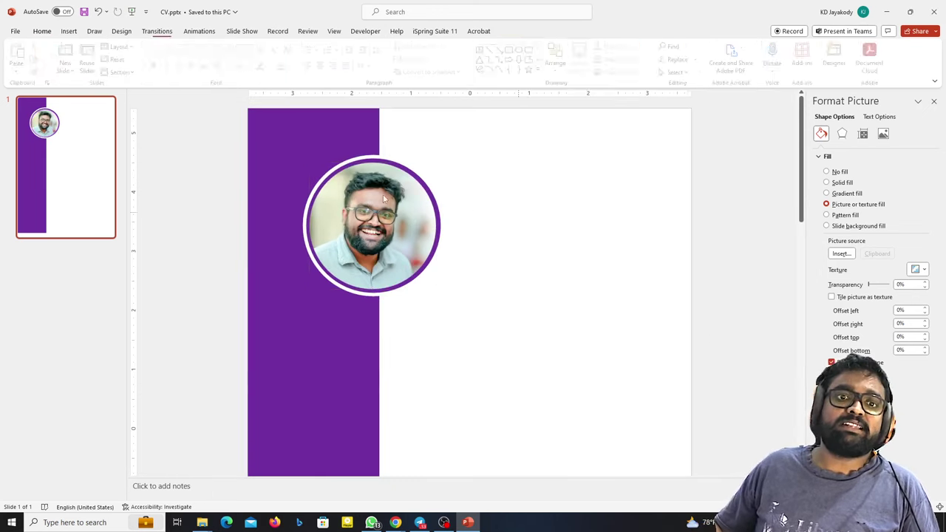
pyautogui.scroll(1, 447, 205)
pyautogui.scroll(1, 451, 139)
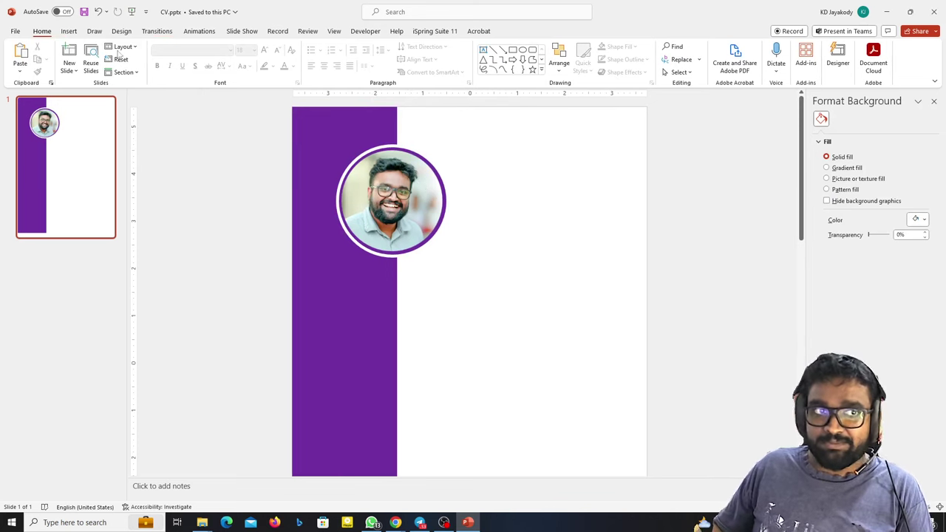
pyautogui.click(69, 32)
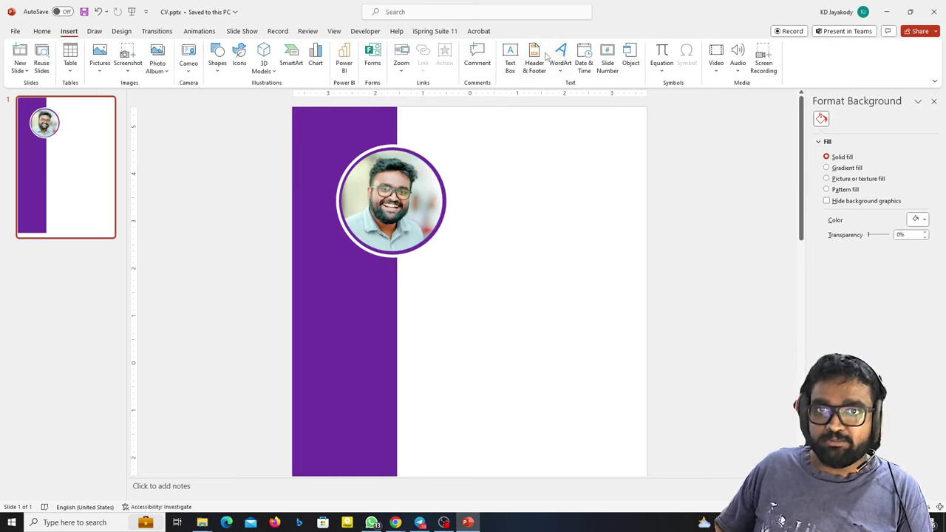
pyautogui.click(510, 58)
pyautogui.click(486, 150)
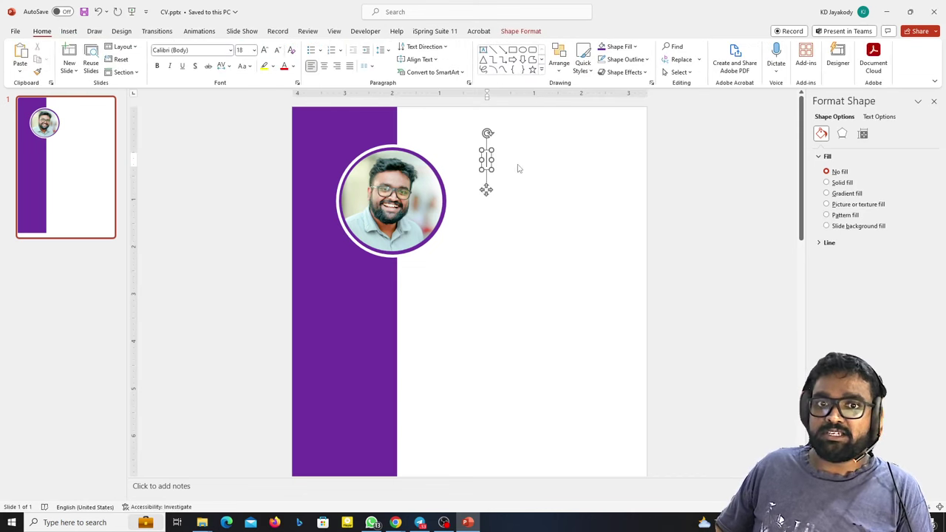
pyautogui.scroll(3, 506, 166)
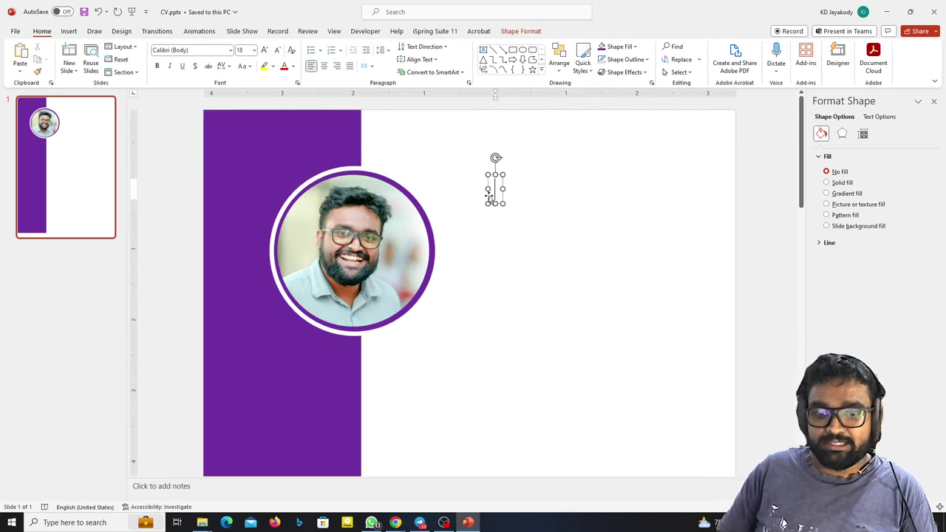
# - Type the person's name into the text box, switching the keyboard to English to fix mistyped text
pyautogui.write('නා ව')
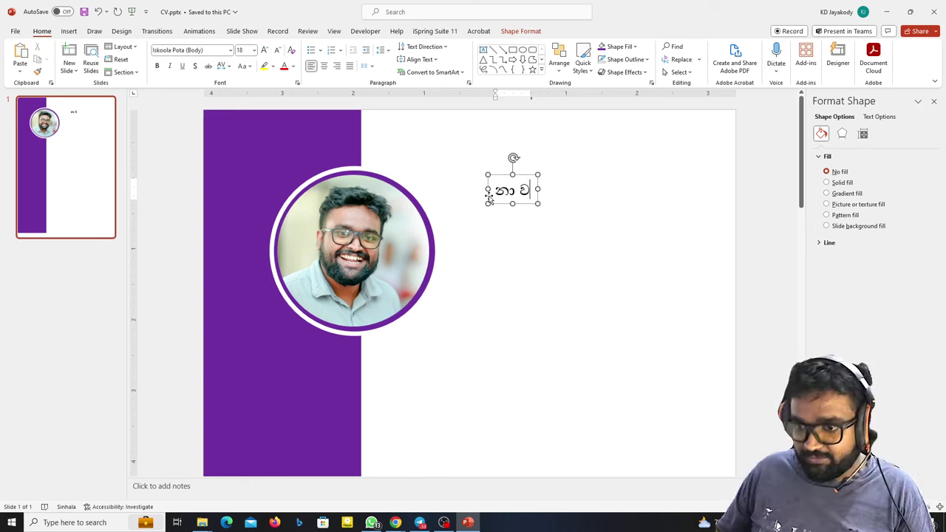
pyautogui.press('super+space')
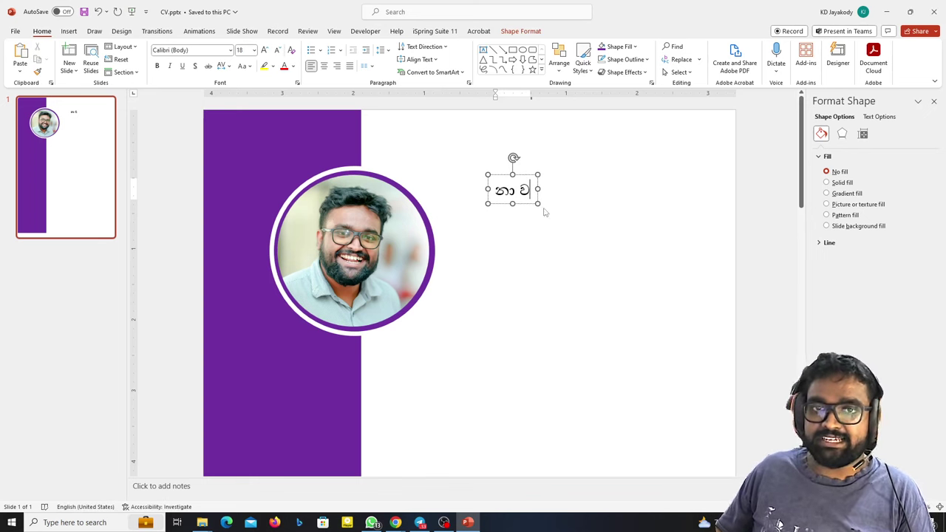
pyautogui.doubleClick(522, 190)
pyautogui.write('kd j')
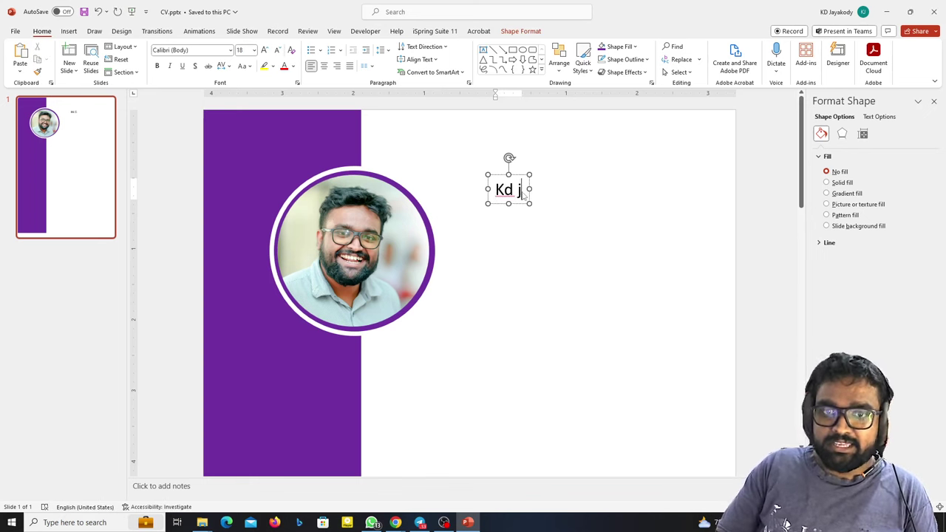
pyautogui.hotkey('ctrl', 'a')
pyautogui.press('BackSpace')
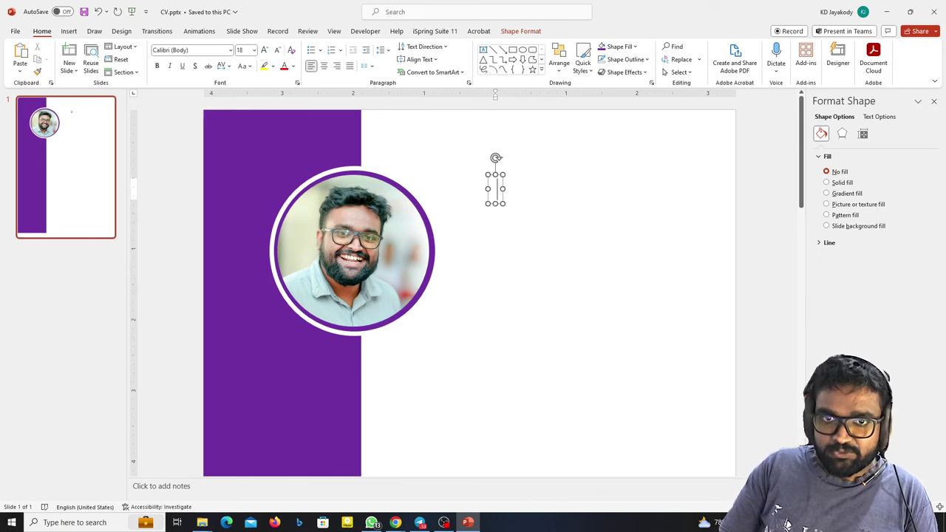
pyautogui.write('KD Jayakody')
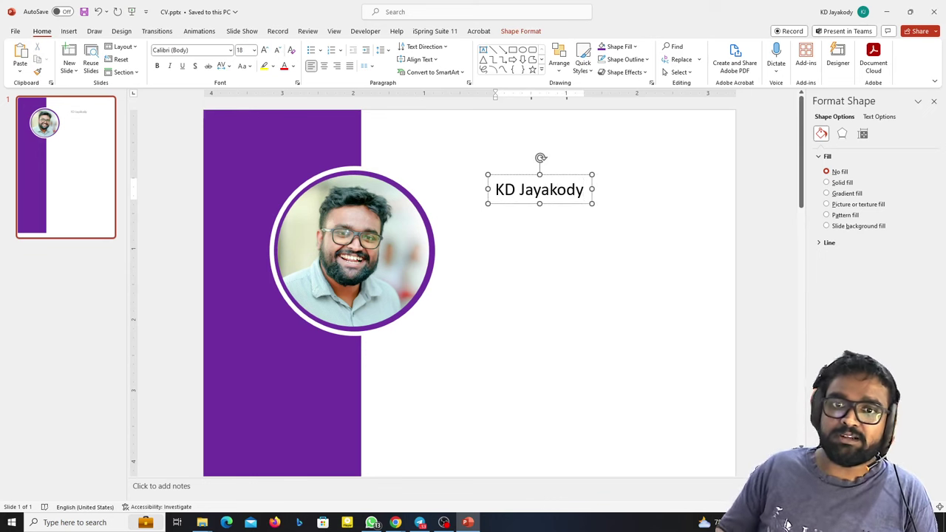
# - Make the name bold, enlarge its font size, and move it up beside the photo
pyautogui.hotkey('ctrl', 'a')
pyautogui.hotkey('ctrl', 'b')
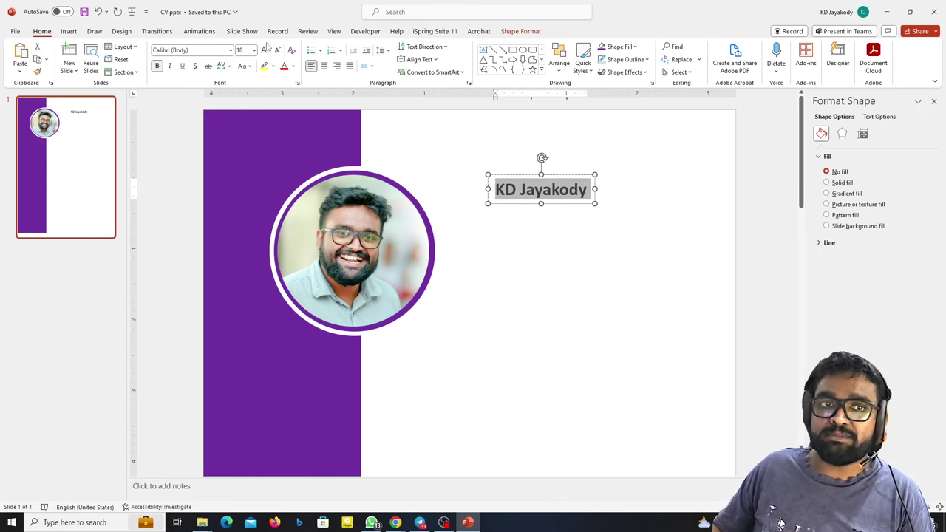
pyautogui.click(268, 51)
pyautogui.click(267, 51)
pyautogui.click(267, 51)
pyautogui.click(267, 51)
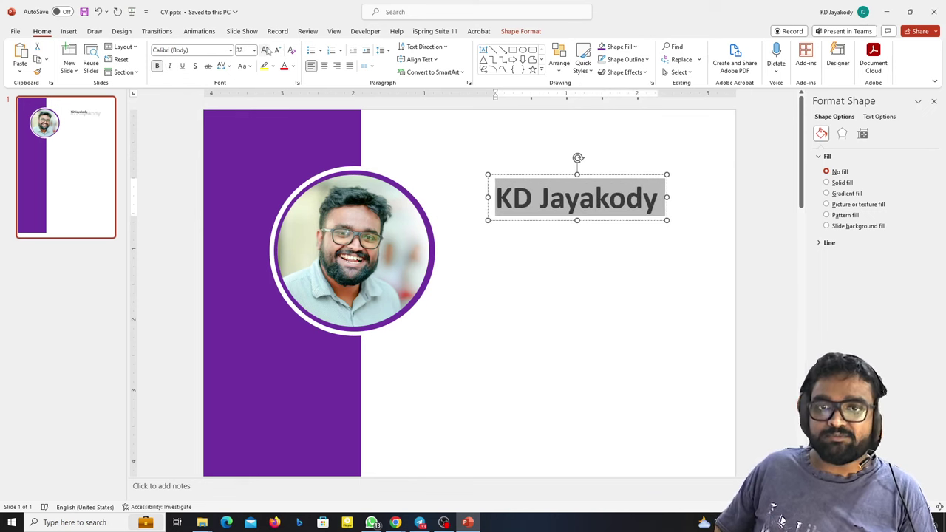
pyautogui.click(540, 158)
pyautogui.moveTo(524, 174)
pyautogui.mouseDown()
pyautogui.moveTo(509, 152)
pyautogui.moveTo(517, 127)
pyautogui.mouseUp()
pyautogui.click(268, 51)
pyautogui.click(267, 51)
pyautogui.click(267, 51)
# - Duplicate the name text box and move the copy below the name
pyautogui.click(559, 257)
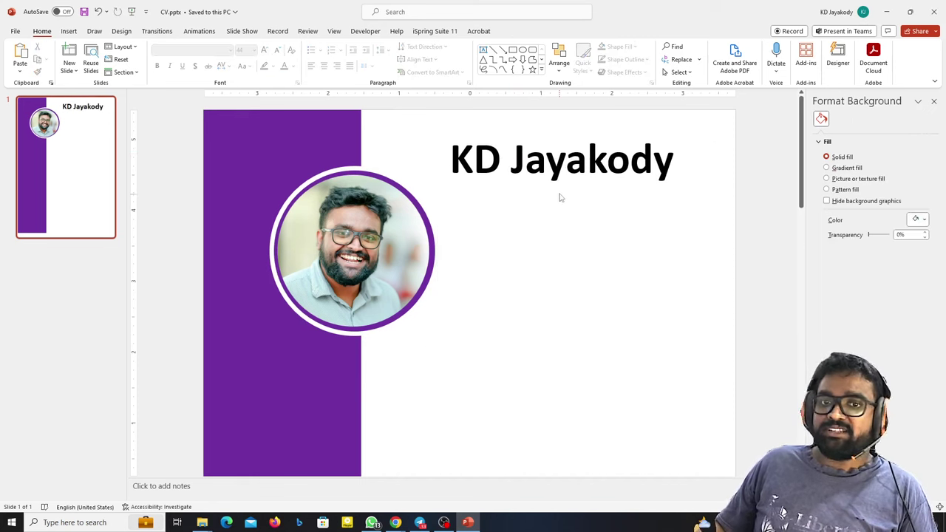
pyautogui.click(582, 187)
pyautogui.hotkey('ctrl', 'c')
pyautogui.hotkey('ctrl', 'v')
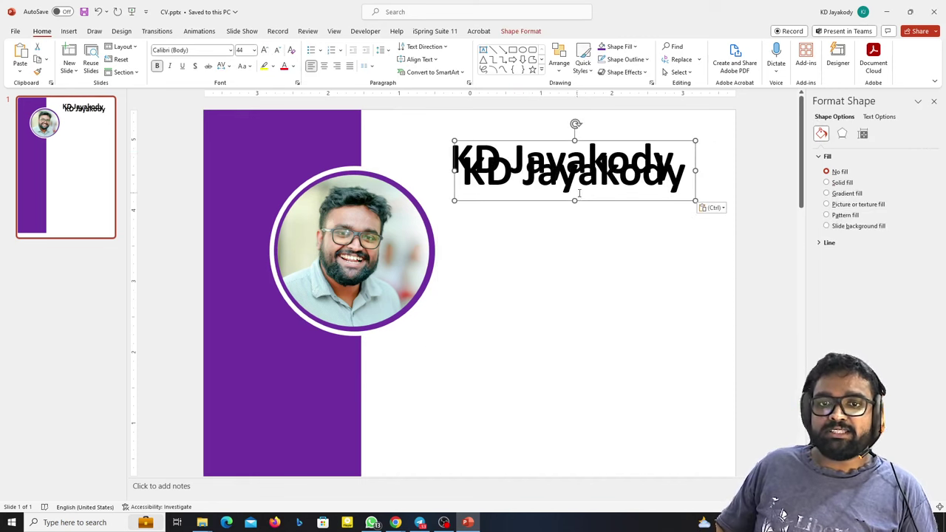
pyautogui.hotkey('ctrl', 'z')
pyautogui.hotkey('ctrl', 'y')
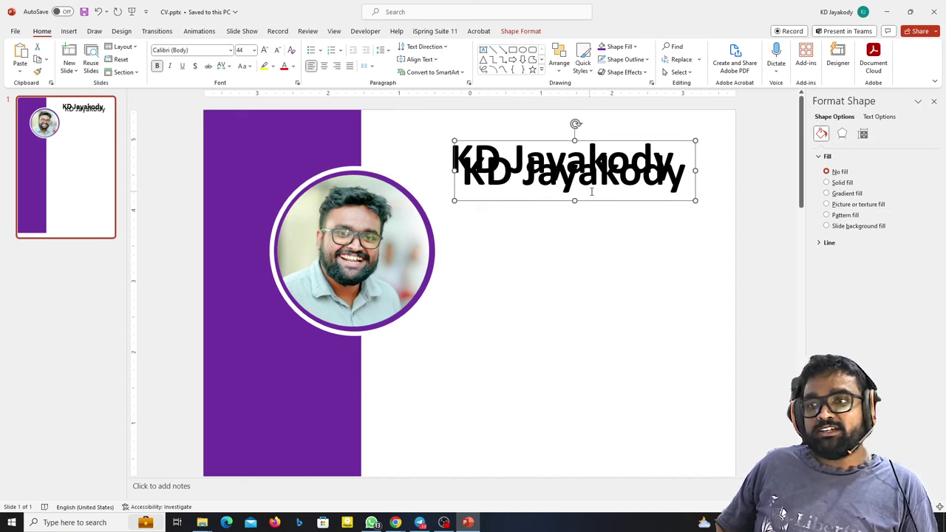
pyautogui.hotkey('ctrl', 'z')
pyautogui.hotkey('ctrl', 'y')
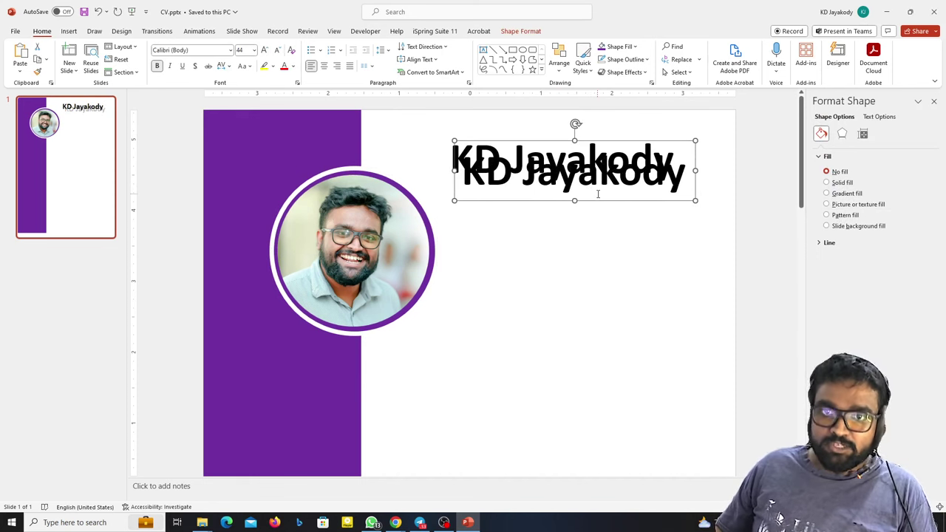
pyautogui.moveTo(597, 199); pyautogui.dragTo(572, 231)
# - Change the copy to 'Web Developer', shrink it to 18 pt, and centre it under the name
pyautogui.write('Web')
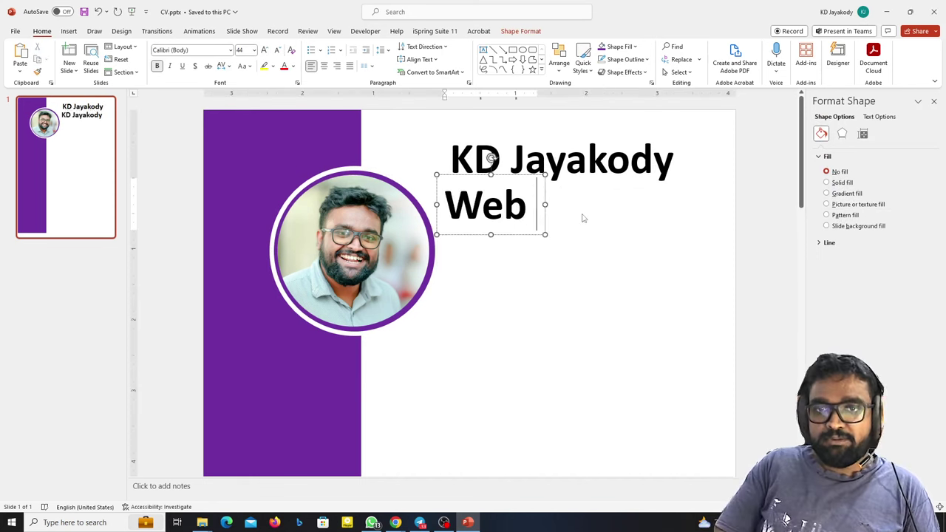
pyautogui.write(' Developer')
pyautogui.hotkey('ctrl', 'a')
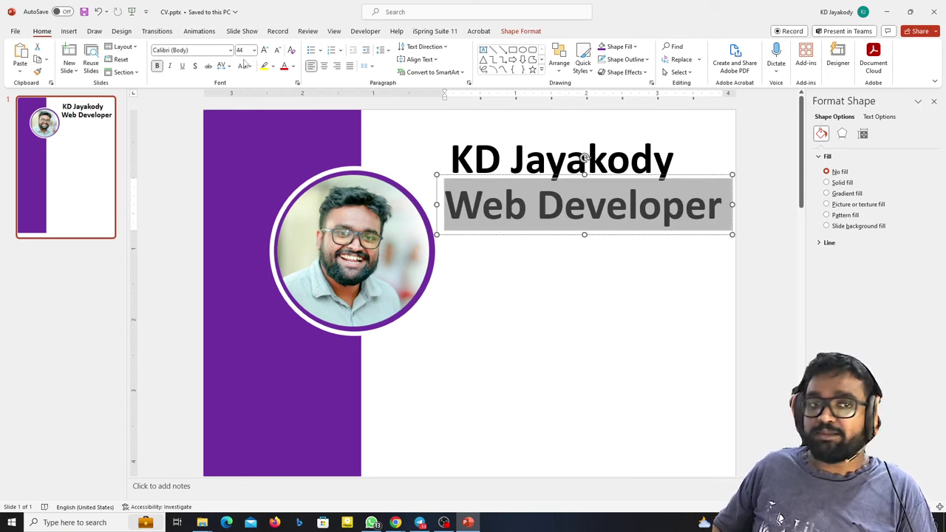
pyautogui.click(280, 49)
pyautogui.click(280, 50)
pyautogui.click(280, 49)
pyautogui.click(527, 232)
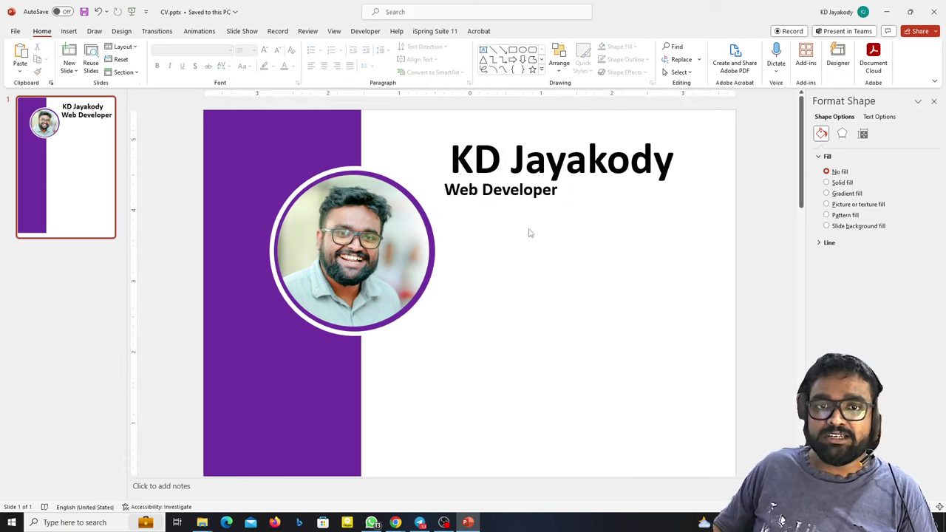
pyautogui.click(515, 196)
pyautogui.moveTo(515, 196)
pyautogui.mouseDown()
pyautogui.moveTo(586, 201)
pyautogui.moveTo(569, 200)
pyautogui.mouseUp()
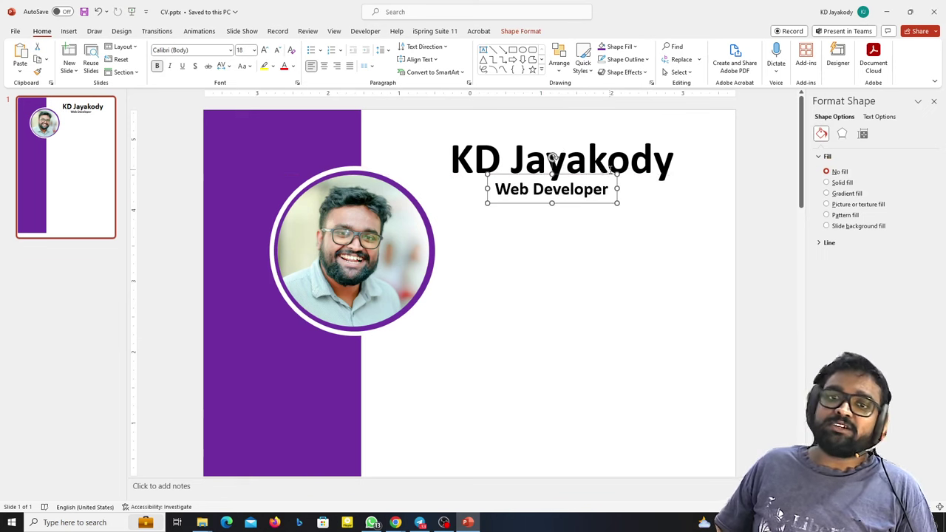
pyautogui.click(551, 157)
# - Change the name heading to all capitals and nudge it slightly left
pyautogui.moveTo(674, 158); pyautogui.dragTo(379, 113)
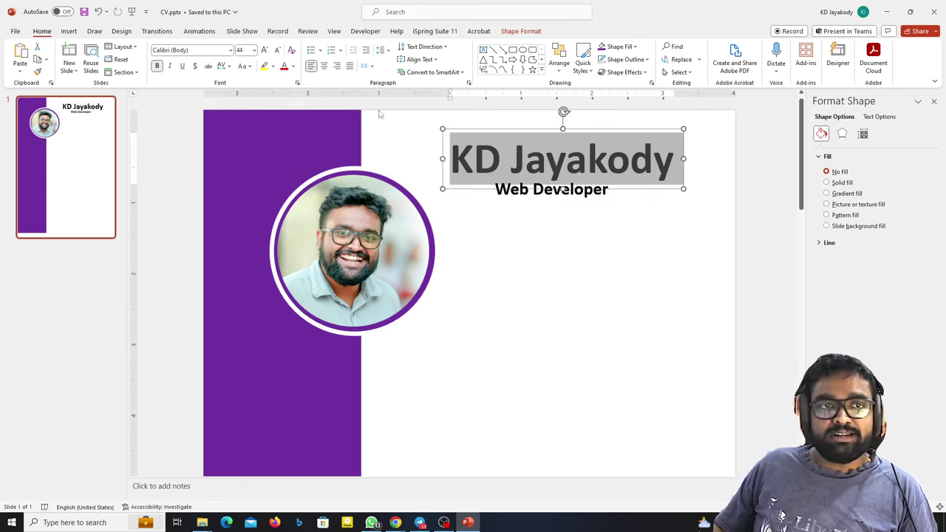
pyautogui.click(550, 189)
pyautogui.click(562, 158)
pyautogui.moveTo(674, 158); pyautogui.dragTo(447, 158)
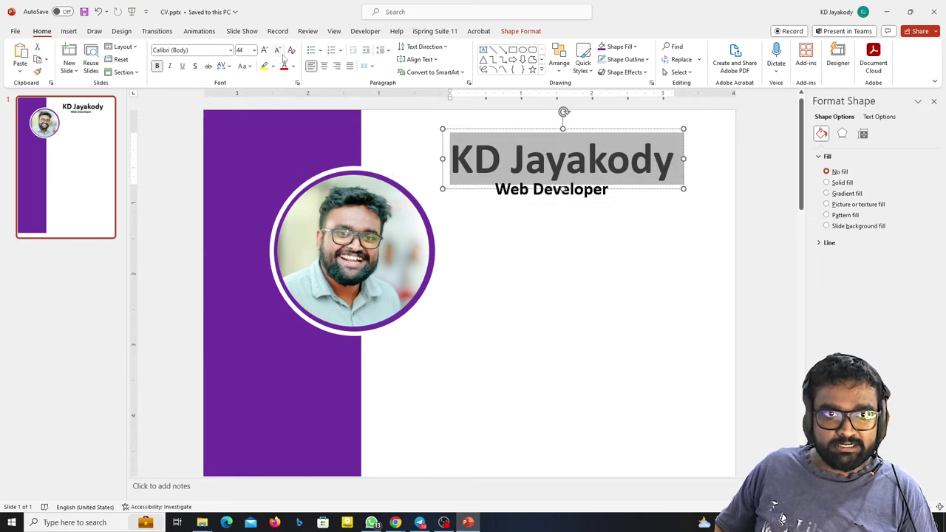
pyautogui.click(250, 66)
pyautogui.click(249, 67)
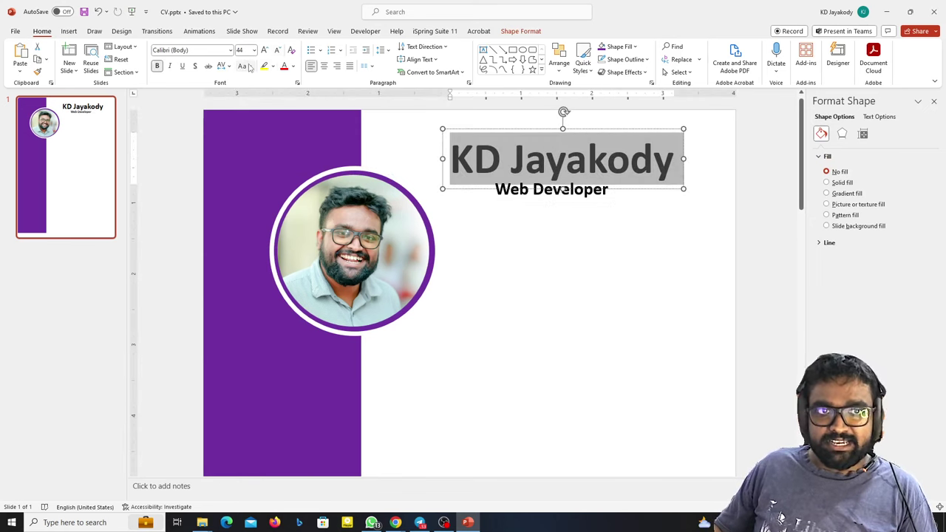
pyautogui.click(250, 66)
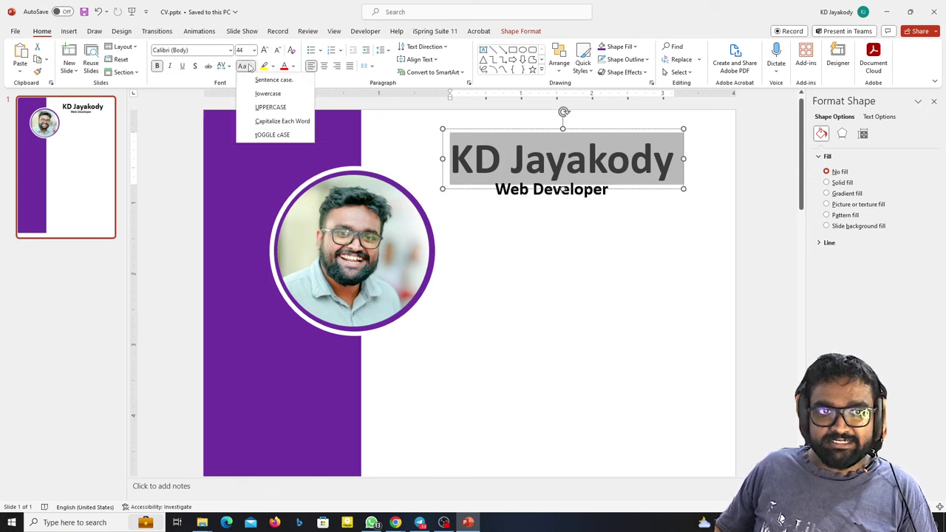
pyautogui.click(270, 107)
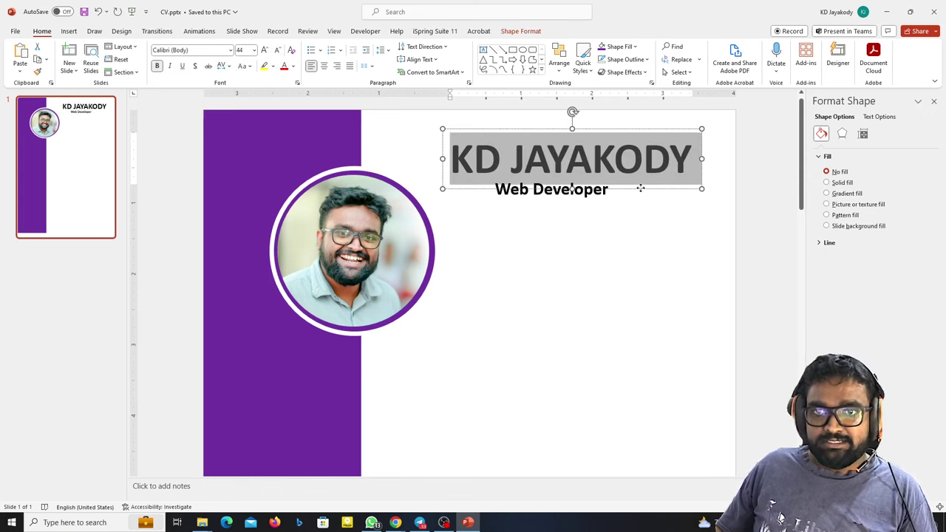
pyautogui.moveTo(639, 188); pyautogui.dragTo(626, 188)
# - Set the name heading to the Poppins font at 36 pt
pyautogui.click(173, 49)
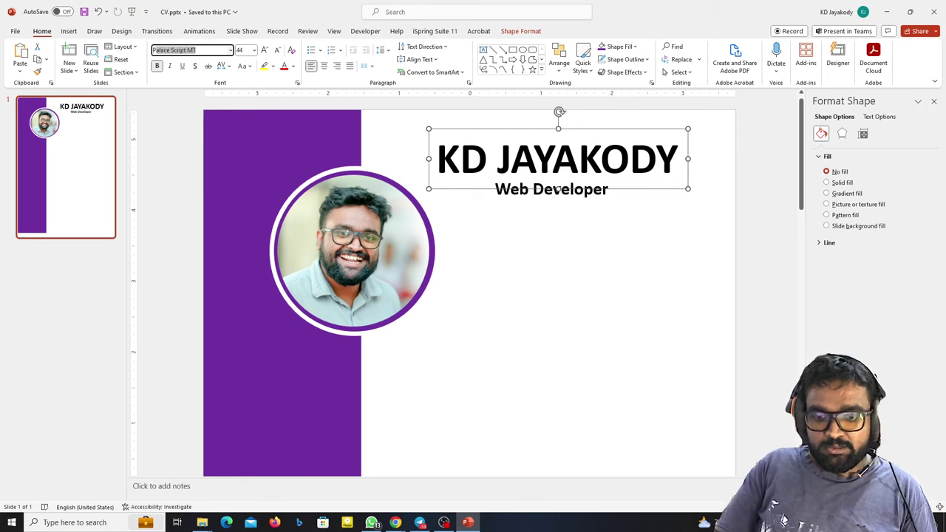
pyautogui.write('Poppins')
pyautogui.press('Return')
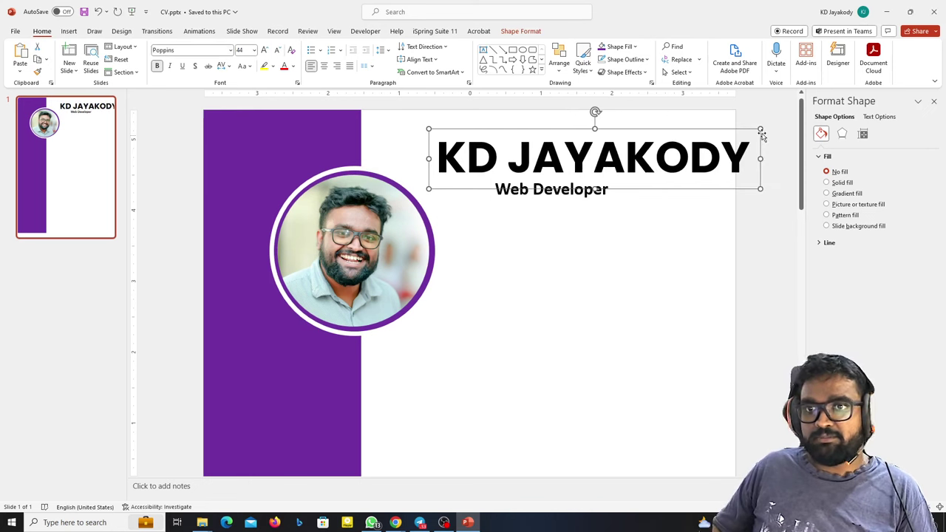
pyautogui.click(277, 51)
pyautogui.click(277, 50)
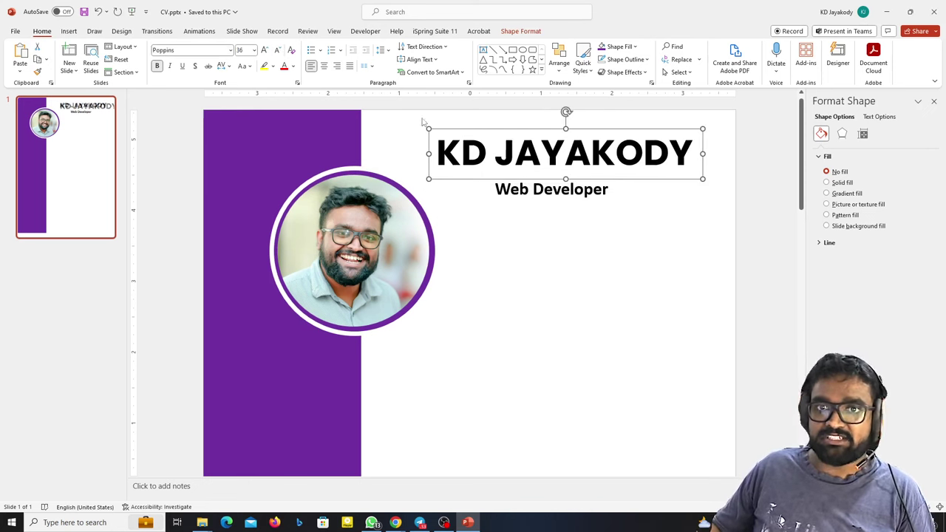
pyautogui.click(637, 209)
# - Restyle the 'Web Developer' subtitle to match the Poppins heading
pyautogui.click(583, 190)
pyautogui.click(591, 203)
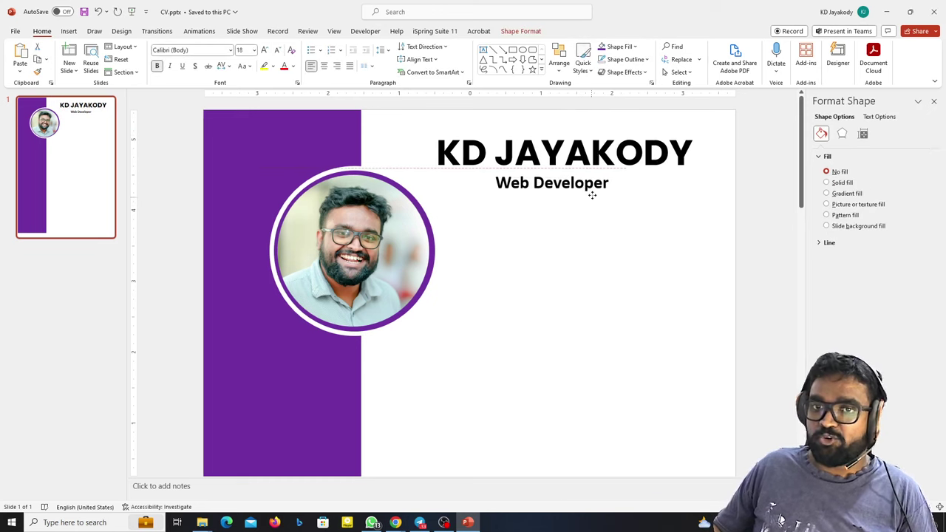
pyautogui.click(589, 190)
pyautogui.click(582, 181)
pyautogui.click(583, 181)
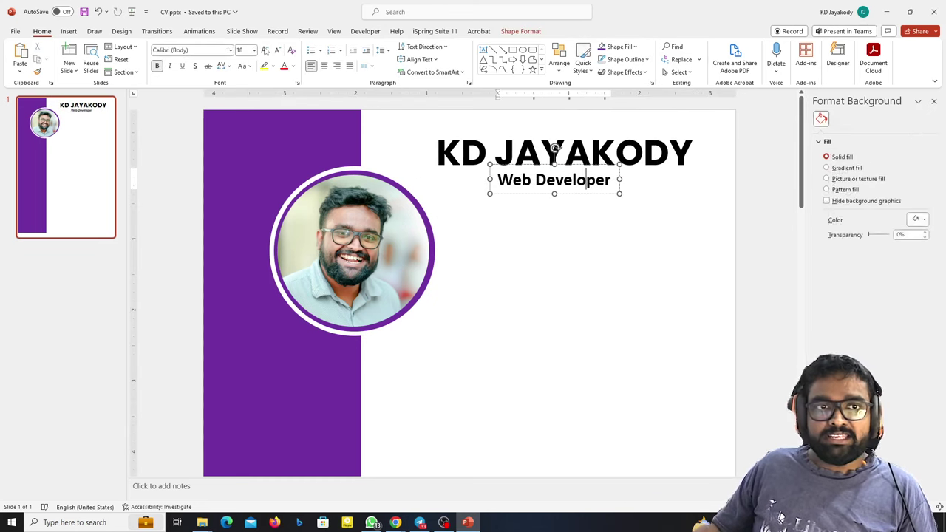
pyautogui.hotkey('ctrl', 'a')
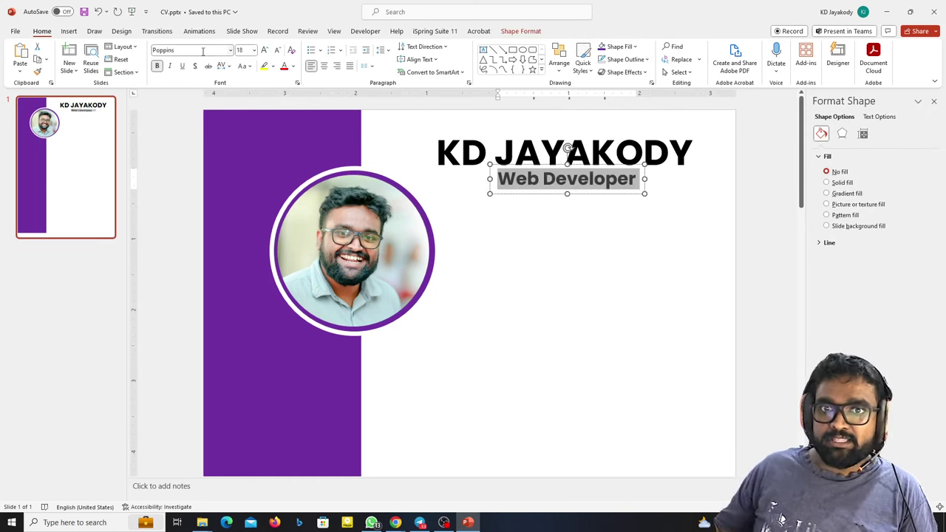
pyautogui.click(587, 211)
pyautogui.keyDown('ctrl'); pyautogui.scroll(5, 587, 211); pyautogui.keyUp('ctrl')
# - Inspect the name title and 'Web Developer' subtitle boxes to check their sizes
pyautogui.keyDown('ctrl'); pyautogui.scroll(-5, 597, 227); pyautogui.keyUp('ctrl')
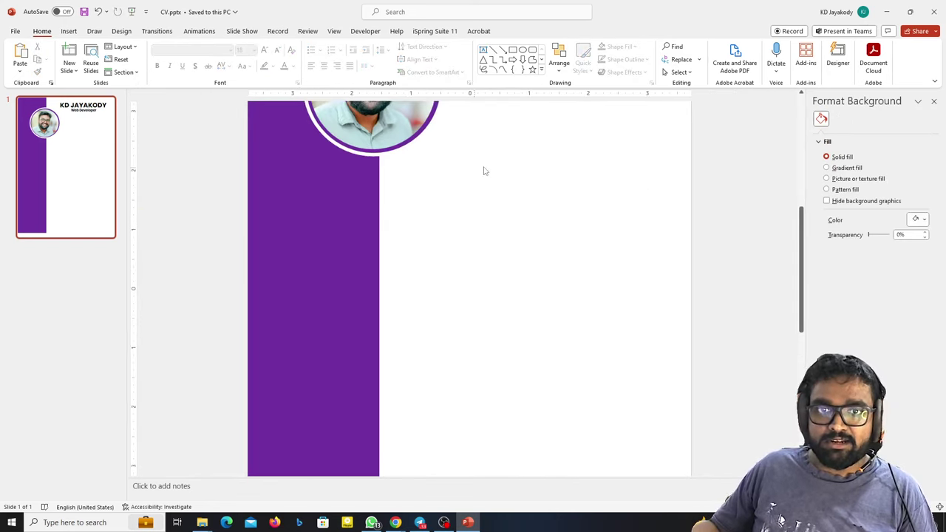
pyautogui.scroll(2, 483, 169)
pyautogui.keyDown('ctrl'); pyautogui.scroll(3, 532, 167); pyautogui.keyUp('ctrl')
pyautogui.scroll(1, 568, 152)
pyautogui.scroll(1, 562, 162)
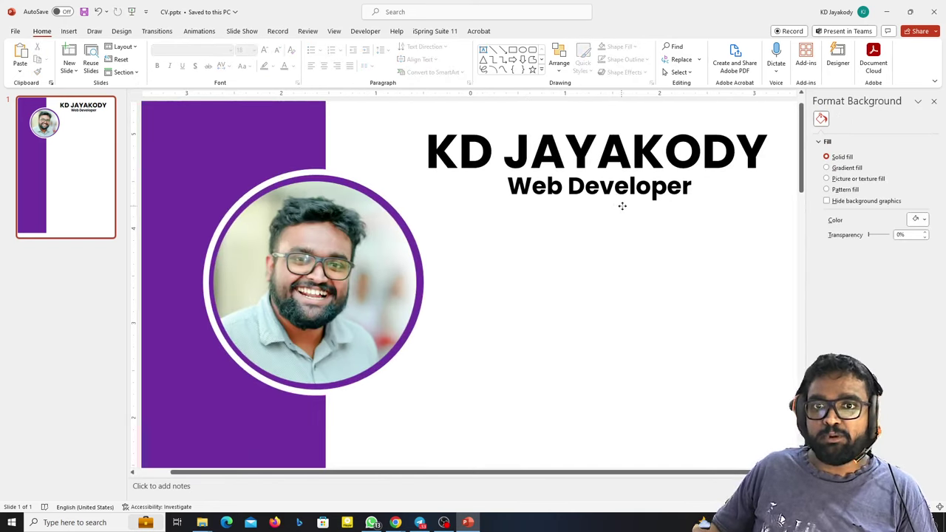
pyautogui.click(623, 204)
pyautogui.click(626, 165)
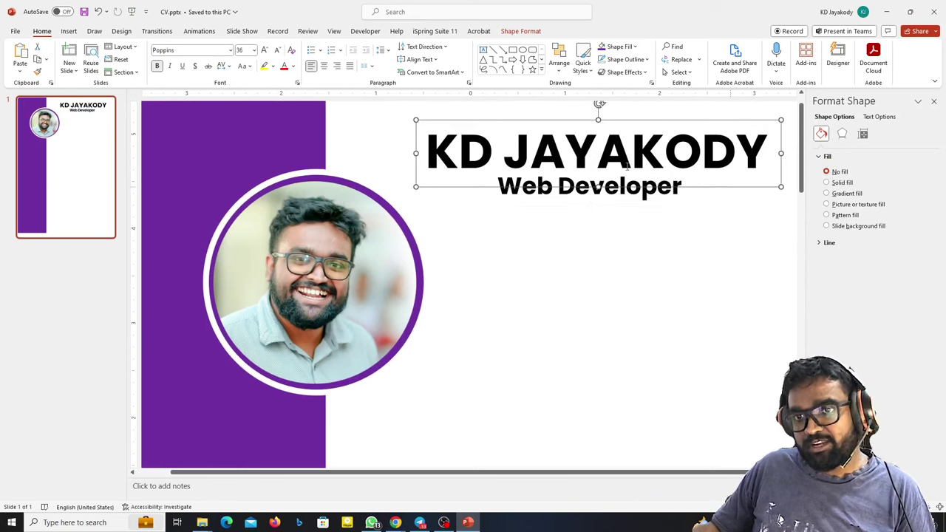
pyautogui.click(650, 216)
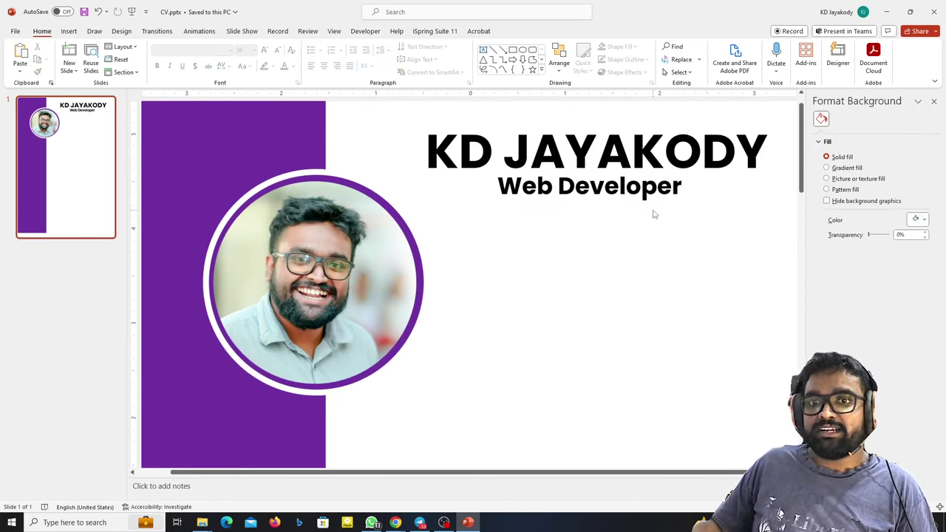
pyautogui.click(652, 206)
pyautogui.click(635, 237)
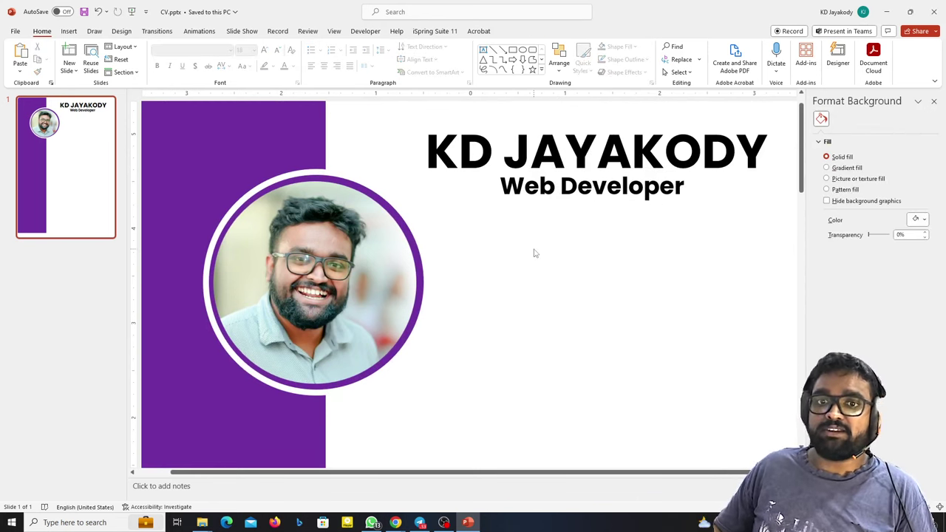
pyautogui.scroll(-3, 596, 256)
pyautogui.scroll(2, 613, 250)
pyautogui.scroll(-3, 633, 243)
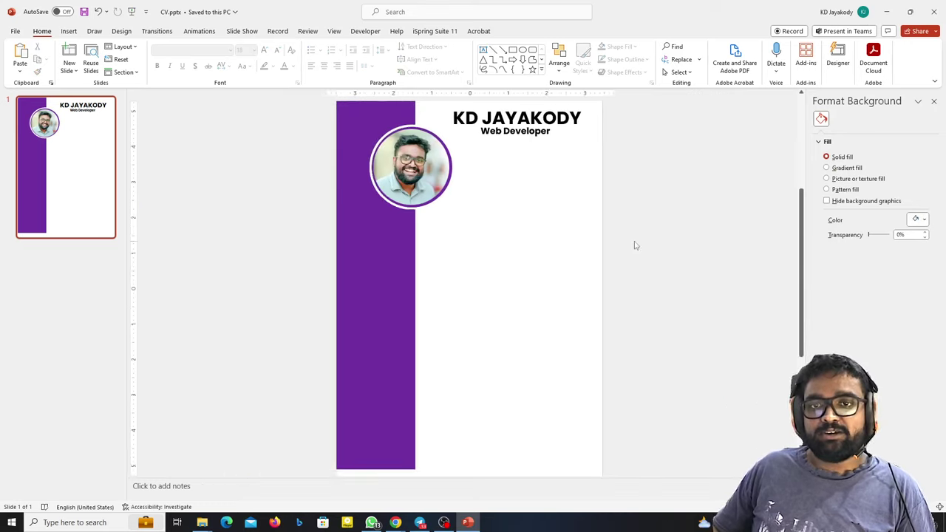
pyautogui.scroll(2, 517, 141)
pyautogui.scroll(3, 522, 129)
# - Colour the surname in the name title with the recently used sidebar purple
pyautogui.click(490, 144)
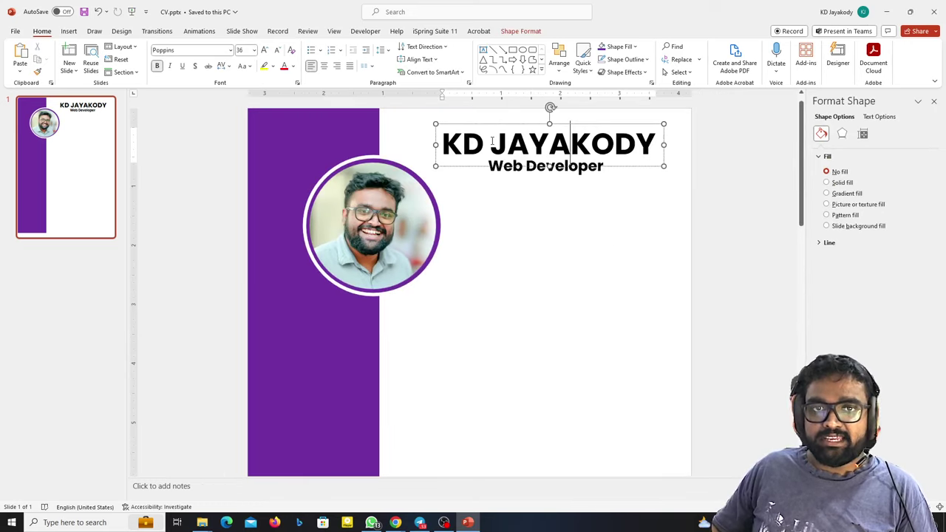
pyautogui.moveTo(490, 144); pyautogui.dragTo(701, 147)
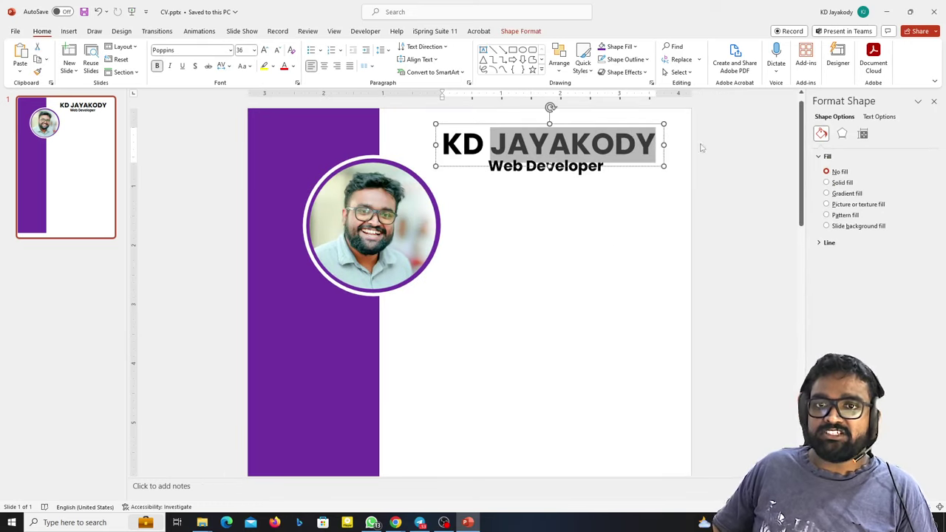
pyautogui.click(294, 68)
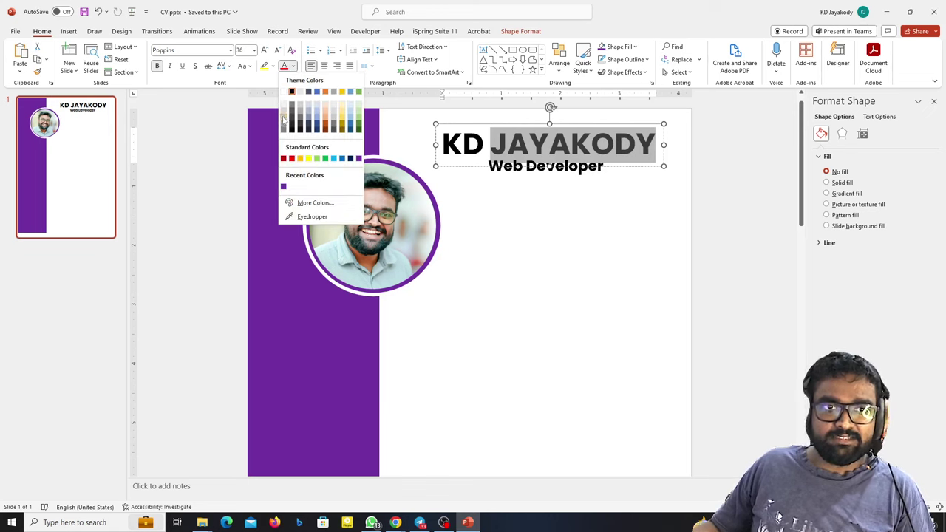
pyautogui.click(283, 189)
pyautogui.click(477, 246)
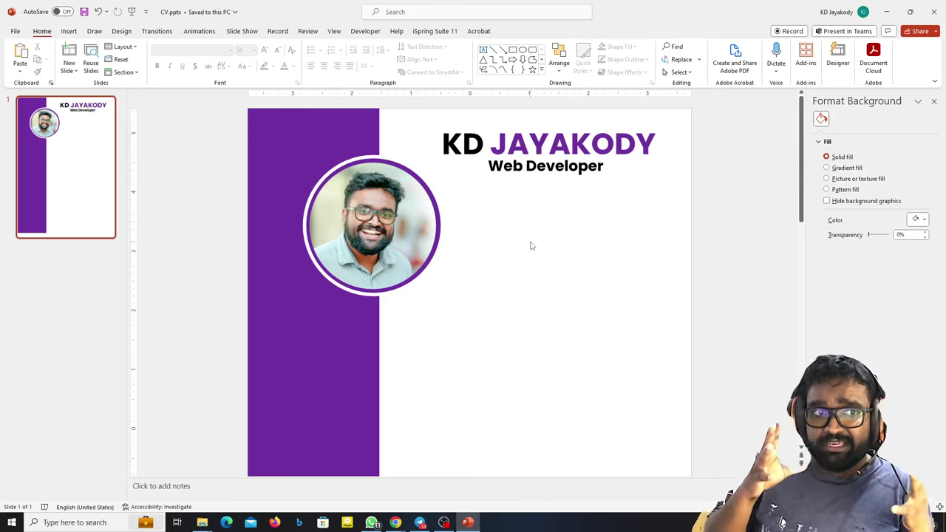
# - Stretch the purple sidebar rectangle down to the slide's bottom edge
pyautogui.scroll(-3, 532, 244)
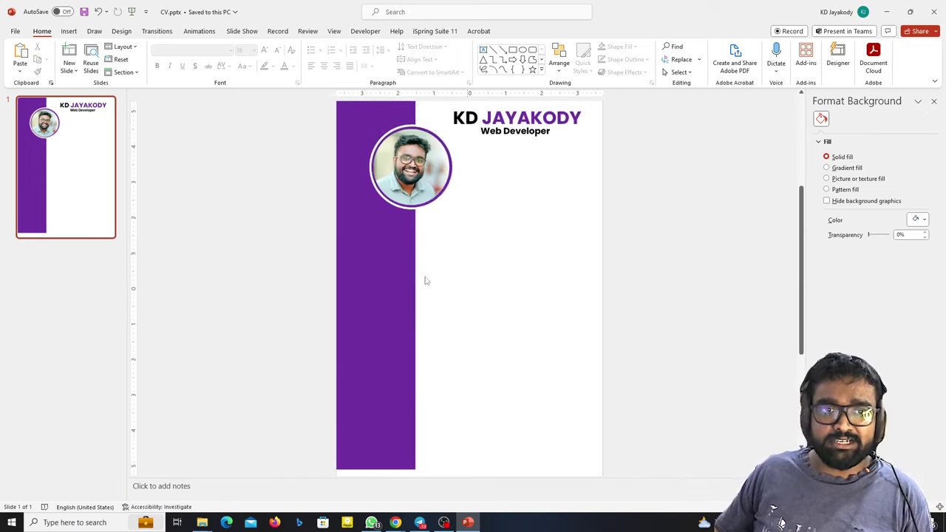
pyautogui.click(369, 357)
pyautogui.moveTo(376, 469); pyautogui.dragTo(378, 478)
pyautogui.click(517, 317)
pyautogui.scroll(1, 561, 177)
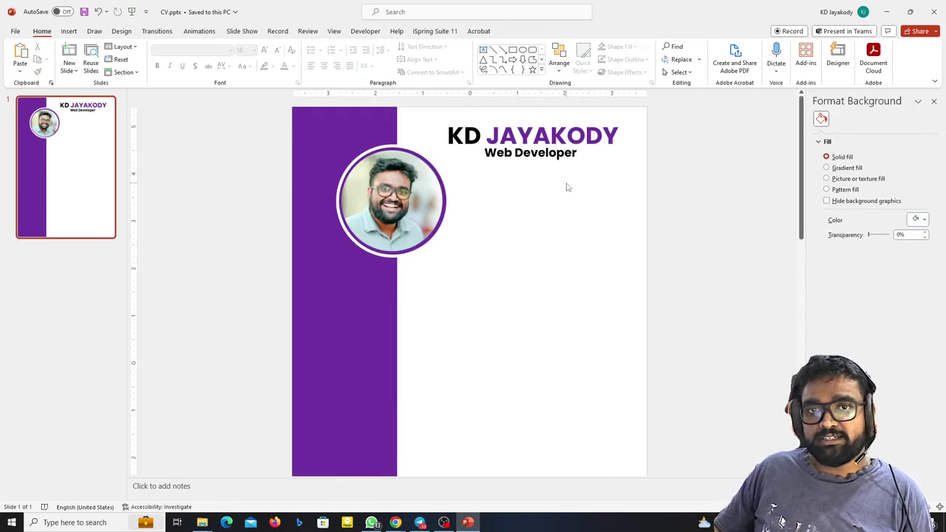
pyautogui.scroll(1, 565, 188)
pyautogui.scroll(1, 561, 192)
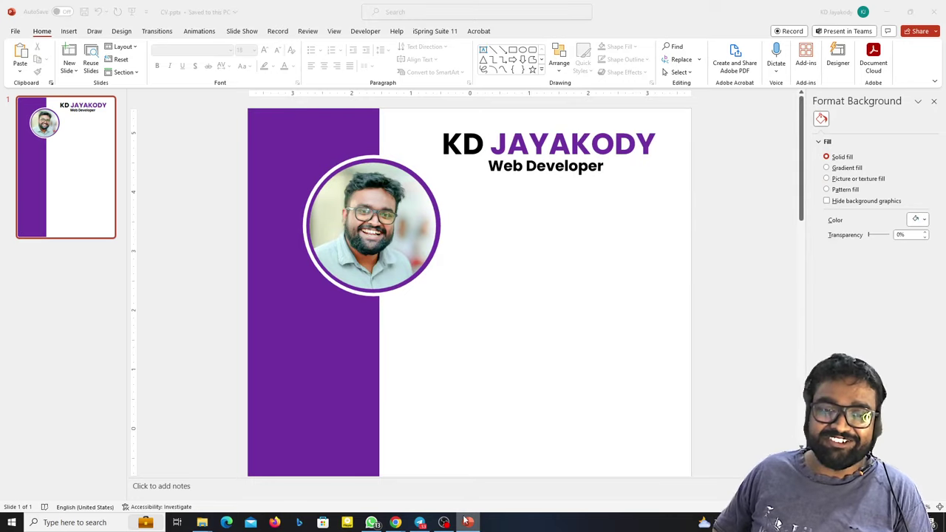
# - Switch to the maximized Jeda.ai browser window and scroll through the resume's Skills, Achievements and Experience sections
pyautogui.click(468, 521)
pyautogui.click(840, 104)
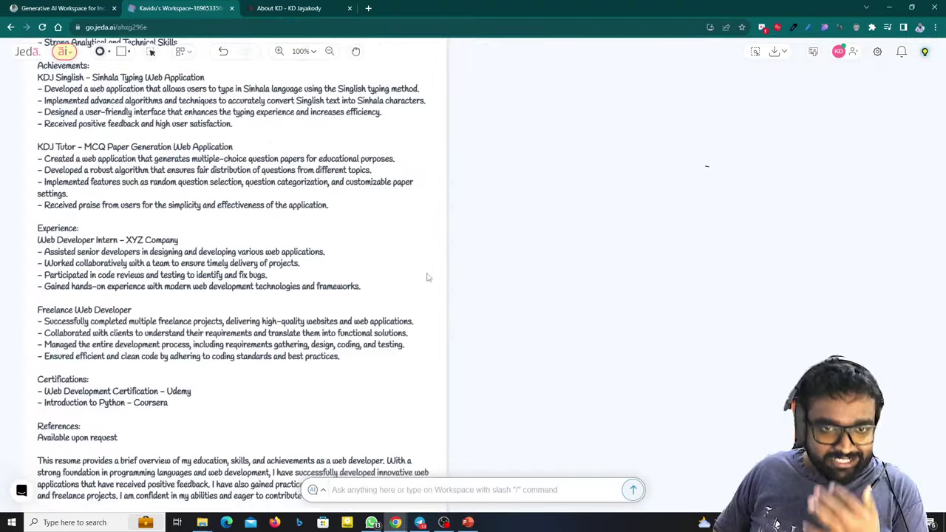
pyautogui.scroll(3, 427, 274)
pyautogui.scroll(2, 59, 141)
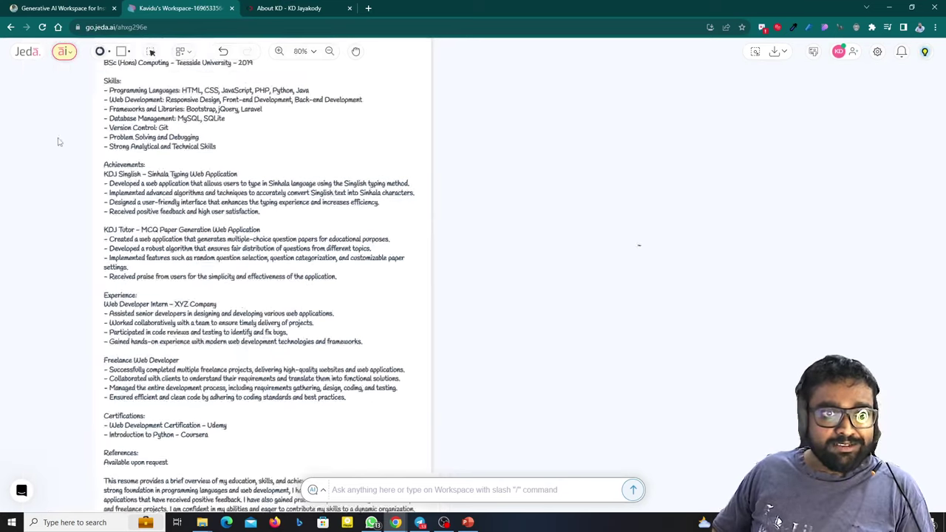
pyautogui.scroll(2, 91, 120)
pyautogui.scroll(3, 123, 122)
pyautogui.scroll(2, 123, 126)
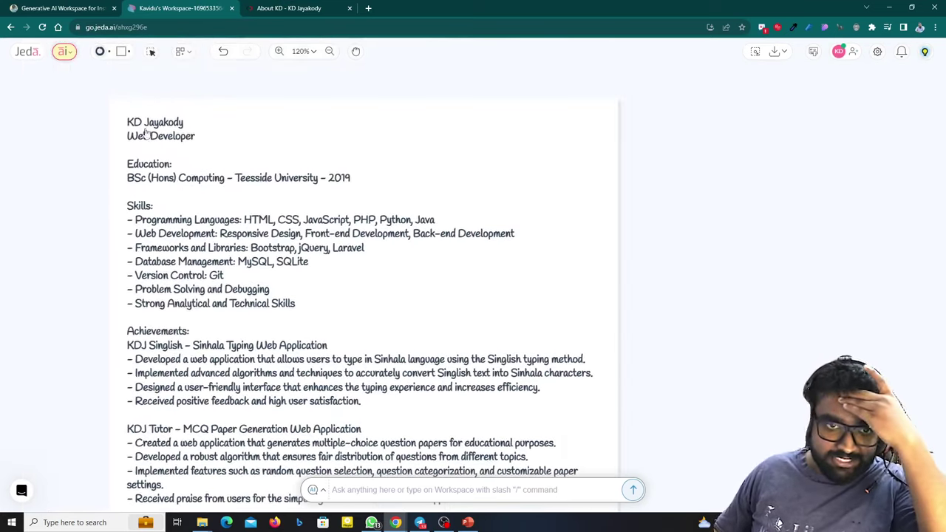
pyautogui.scroll(1, 184, 186)
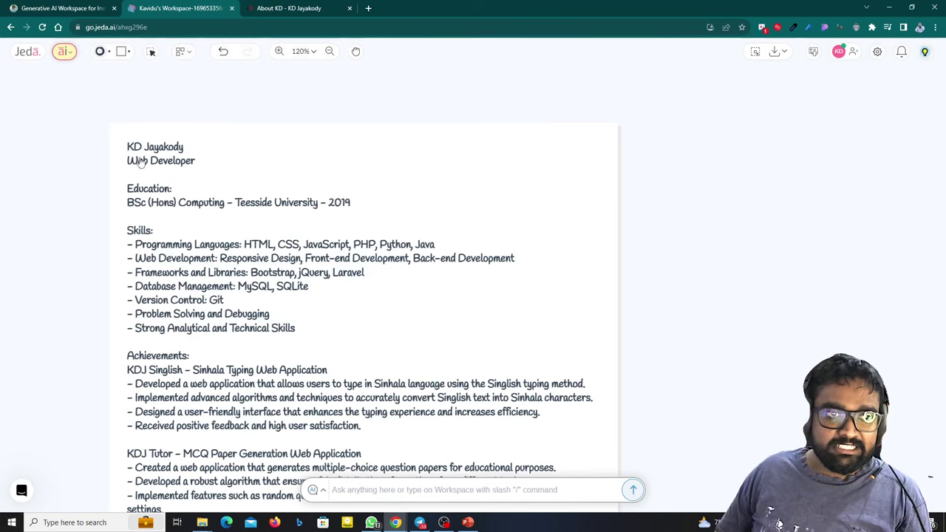
pyautogui.scroll(-1, 148, 167)
pyautogui.scroll(-1, 163, 177)
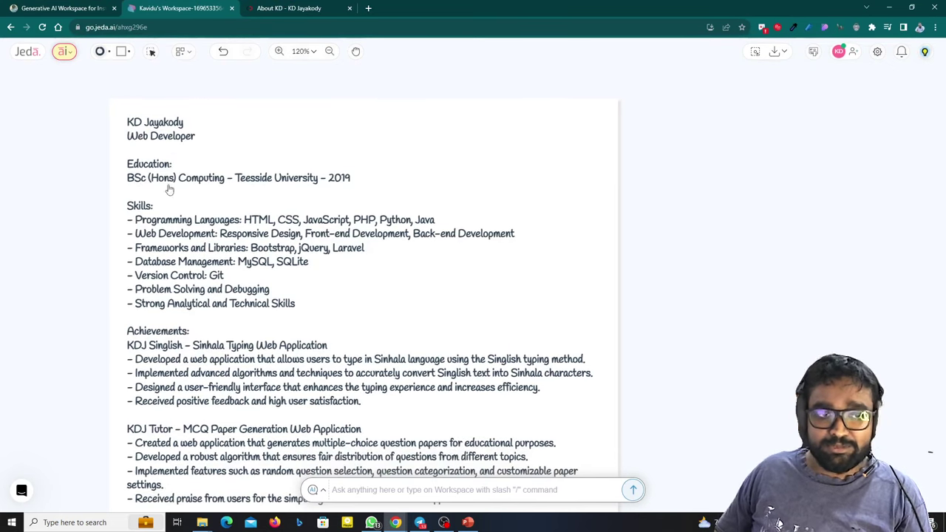
pyautogui.scroll(-1, 254, 204)
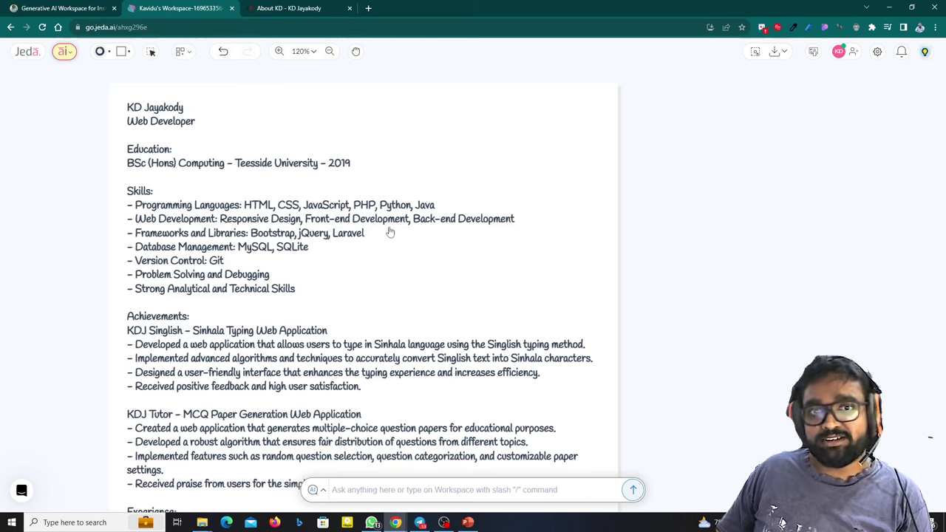
pyautogui.scroll(-1, 161, 236)
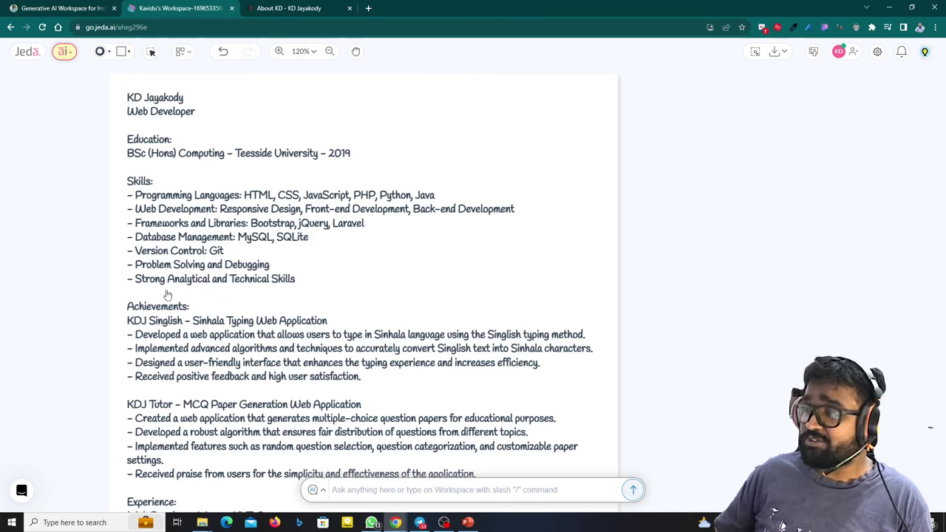
pyautogui.scroll(-2, 221, 277)
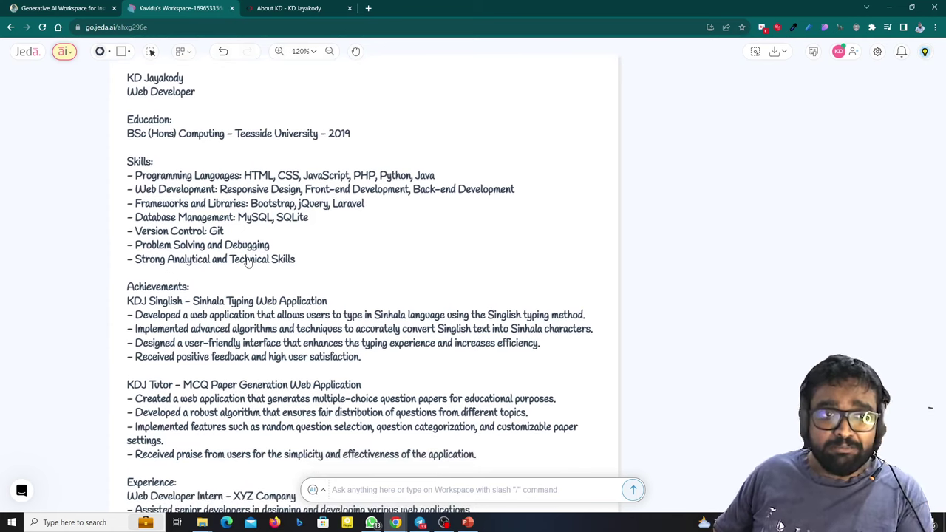
pyautogui.scroll(-2, 248, 263)
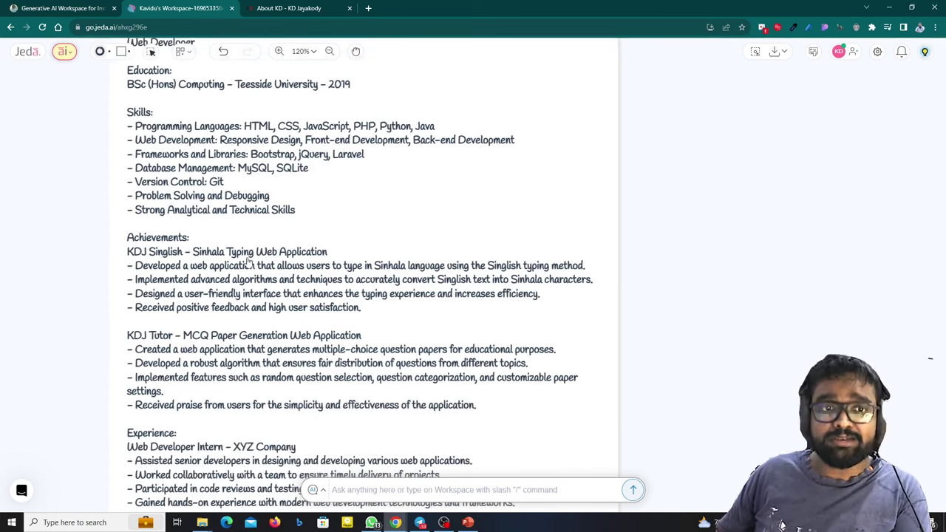
pyautogui.scroll(-1, 248, 262)
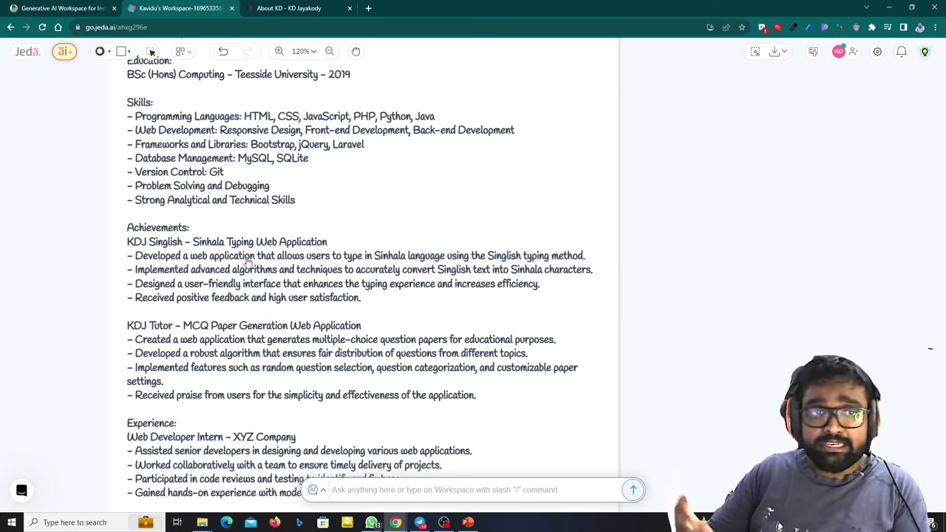
pyautogui.scroll(-1, 247, 260)
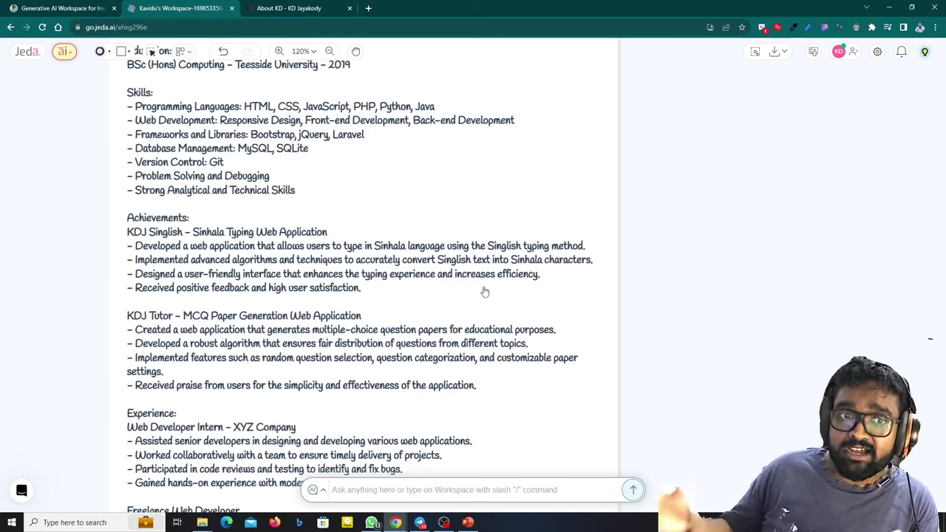
pyautogui.scroll(-1, 485, 292)
pyautogui.scroll(-1, 484, 292)
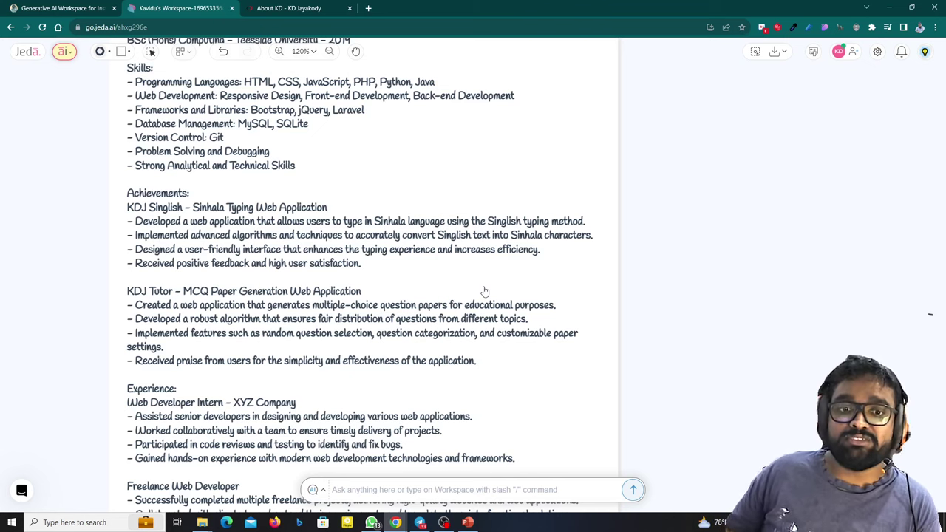
pyautogui.scroll(-1, 484, 291)
pyautogui.scroll(-1, 480, 295)
pyautogui.scroll(-1, 475, 298)
pyautogui.scroll(-1, 428, 288)
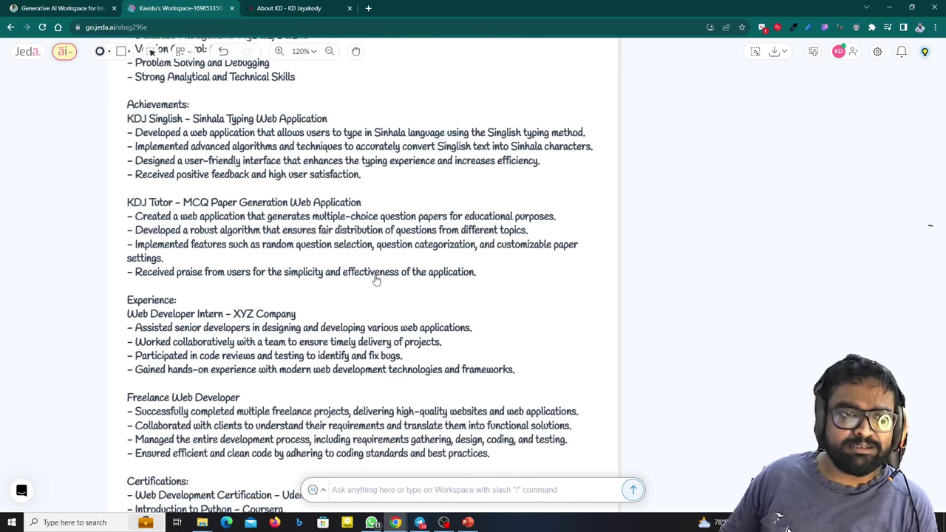
pyautogui.scroll(-1, 365, 269)
pyautogui.scroll(-1, 201, 214)
pyautogui.scroll(-1, 194, 238)
pyautogui.scroll(-1, 205, 246)
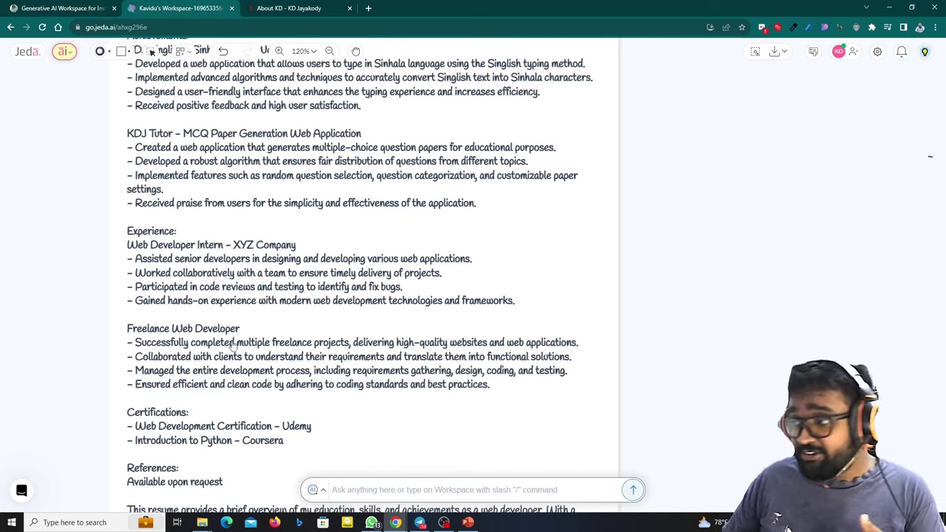
pyautogui.scroll(-1, 214, 325)
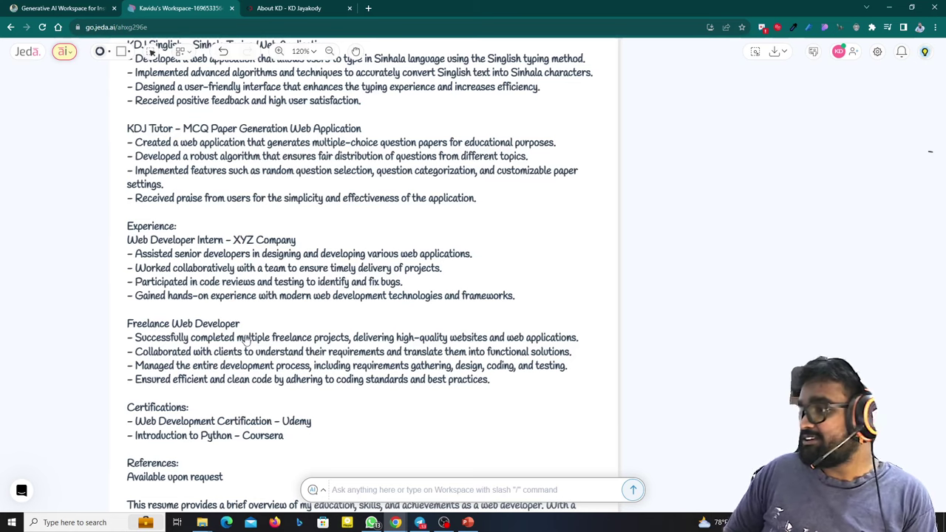
pyautogui.scroll(-1, 251, 369)
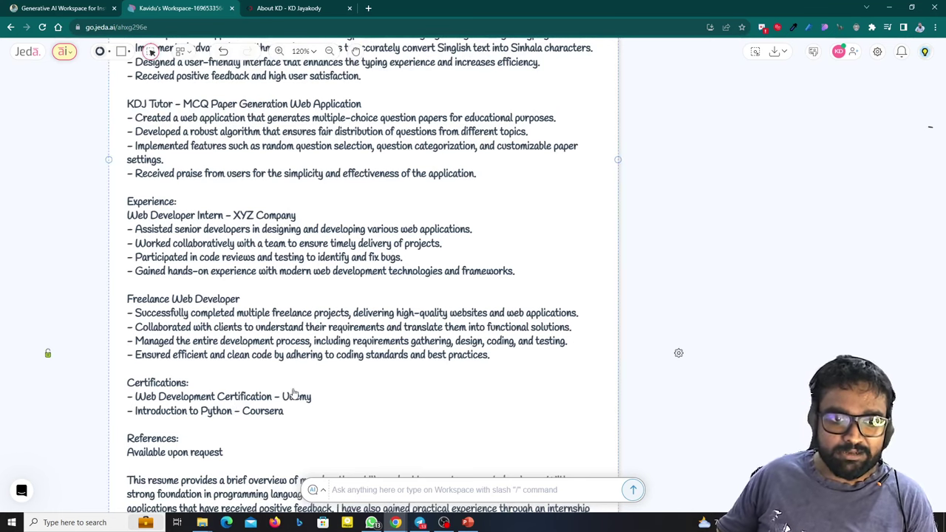
pyautogui.scroll(-1, 288, 384)
pyautogui.moveTo(311, 366); pyautogui.dragTo(158, 367)
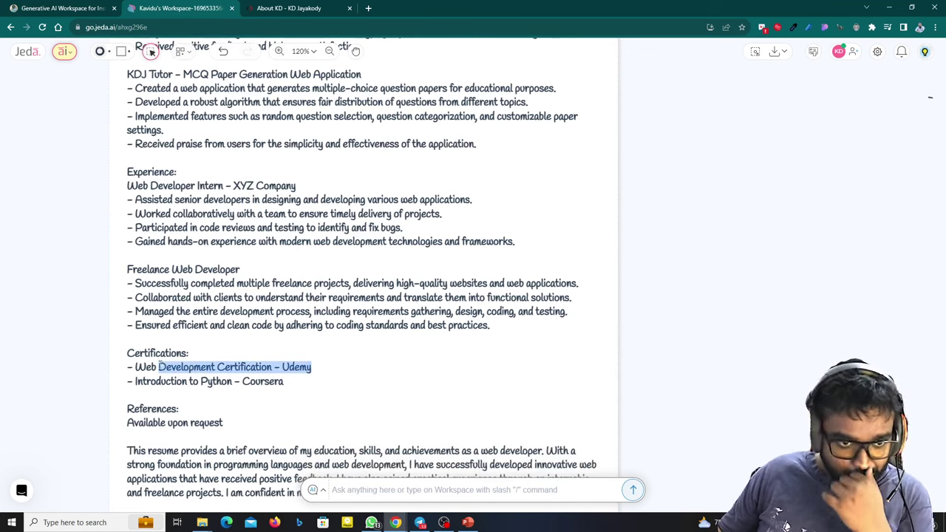
pyautogui.scroll(-3, 343, 182)
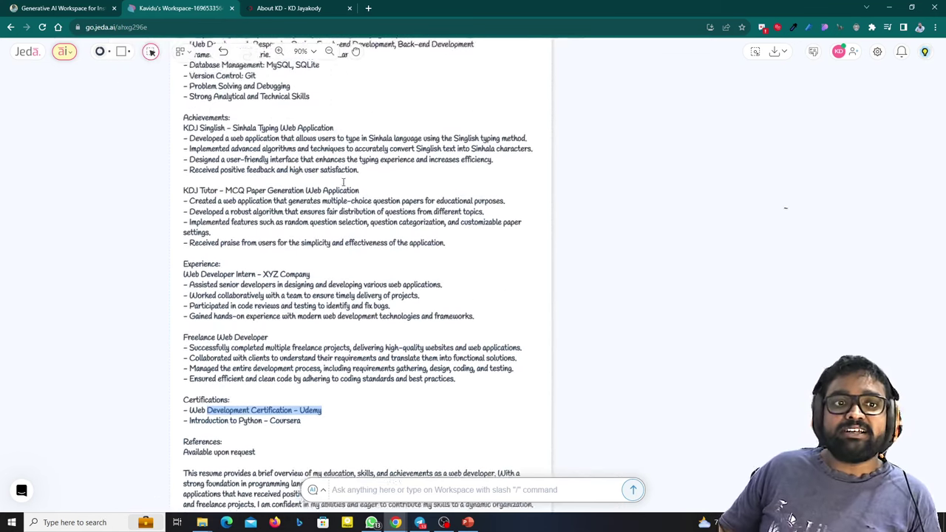
pyautogui.scroll(1, 347, 170)
pyautogui.scroll(2, 351, 148)
pyautogui.scroll(2, 345, 135)
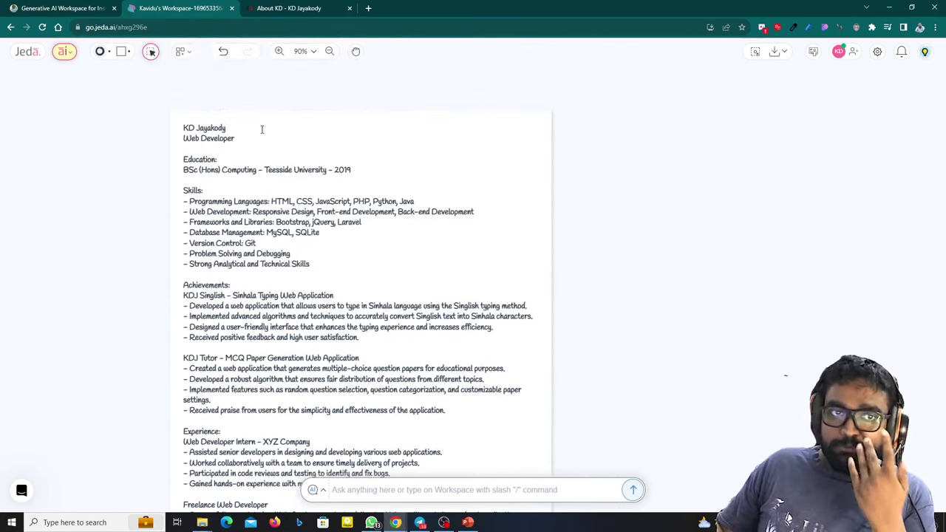
pyautogui.scroll(-1, 247, 124)
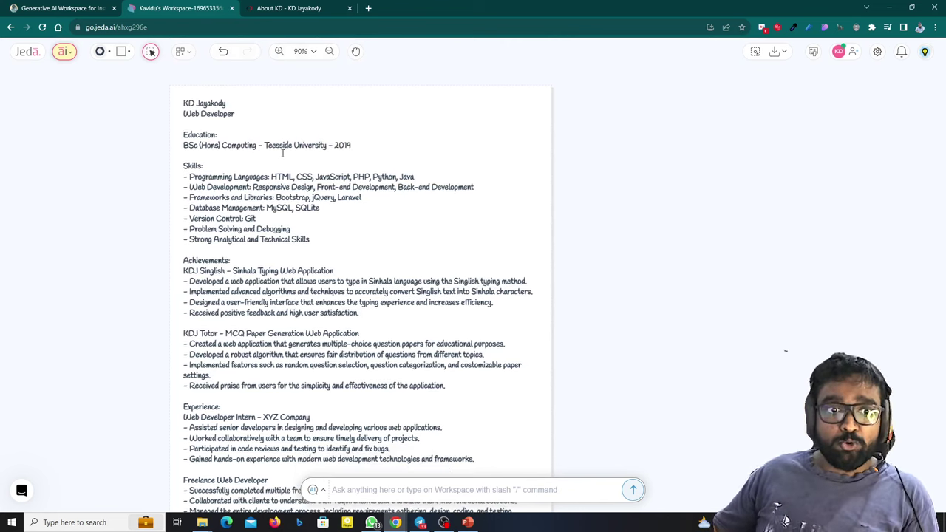
pyautogui.scroll(-2, 283, 156)
pyautogui.scroll(-2, 282, 163)
pyautogui.scroll(-1, 281, 173)
pyautogui.scroll(-1, 281, 183)
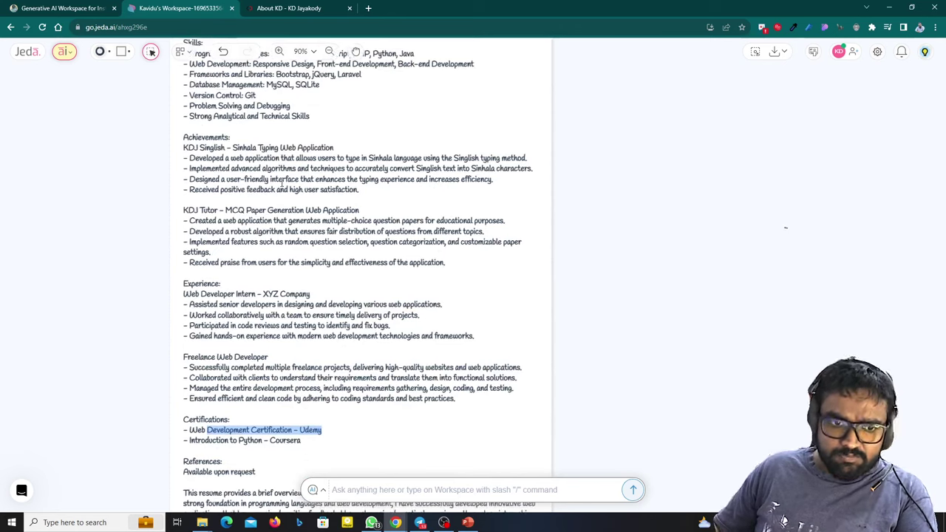
pyautogui.scroll(-2, 281, 182)
pyautogui.scroll(-1, 282, 183)
pyautogui.click(192, 372)
pyautogui.rightClick(323, 280)
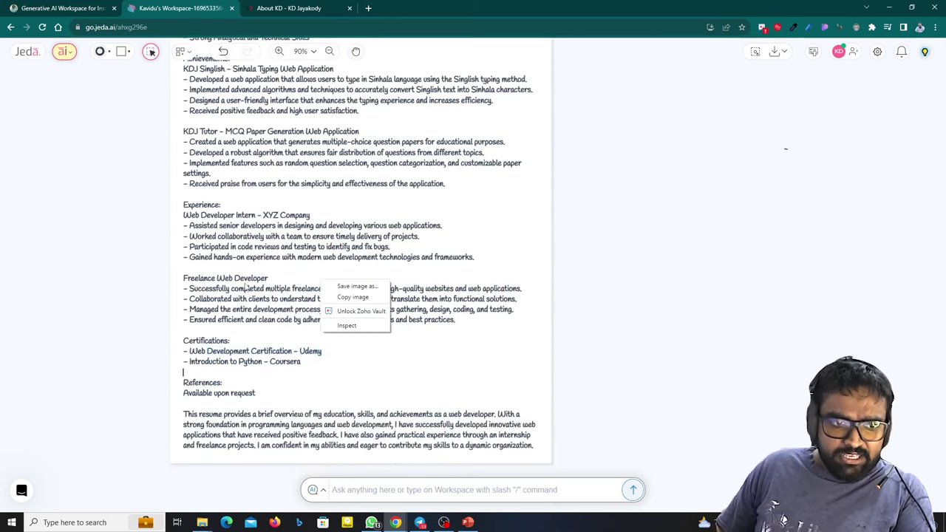
pyautogui.click(246, 287)
pyautogui.scroll(1, 226, 232)
pyautogui.scroll(3, 225, 232)
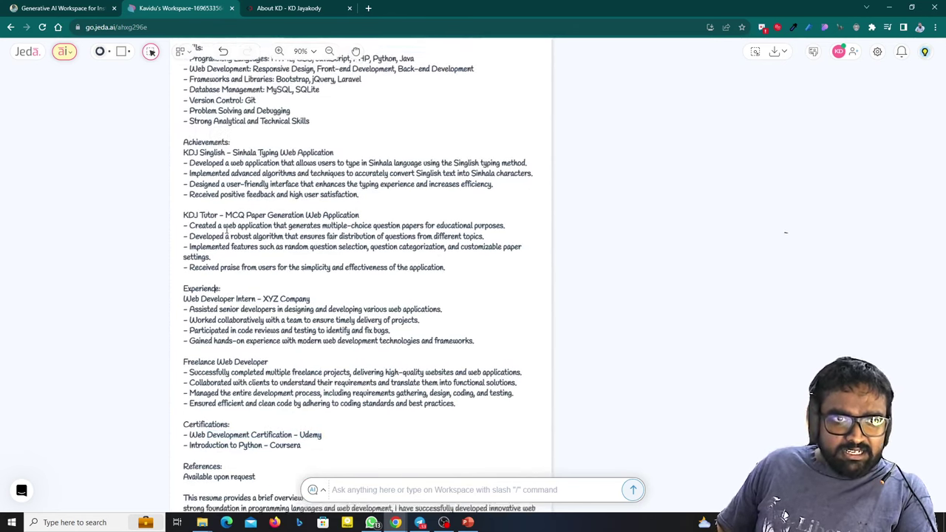
pyautogui.scroll(2, 227, 232)
pyautogui.scroll(3, 226, 233)
pyautogui.scroll(1, 226, 233)
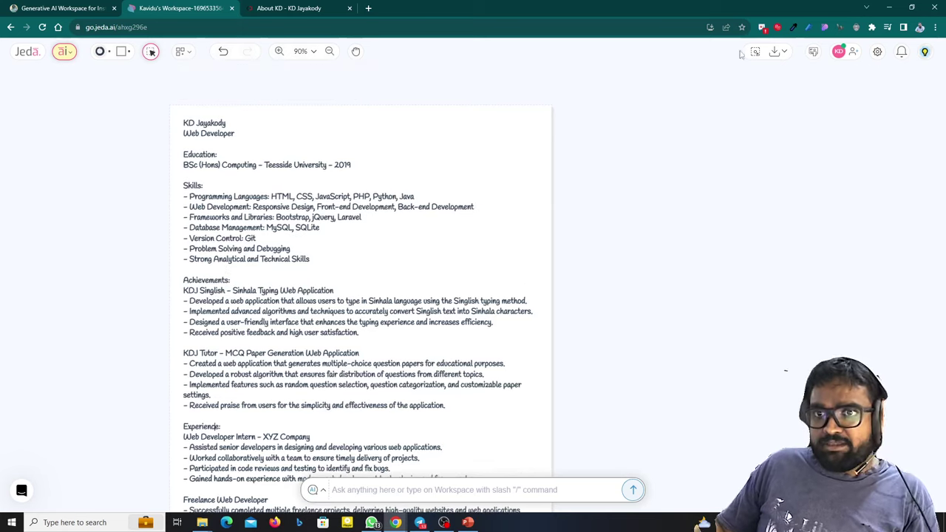
# - Download the Jeda.ai workspace as a white-background PNG and check it in Photos
pyautogui.click(787, 54)
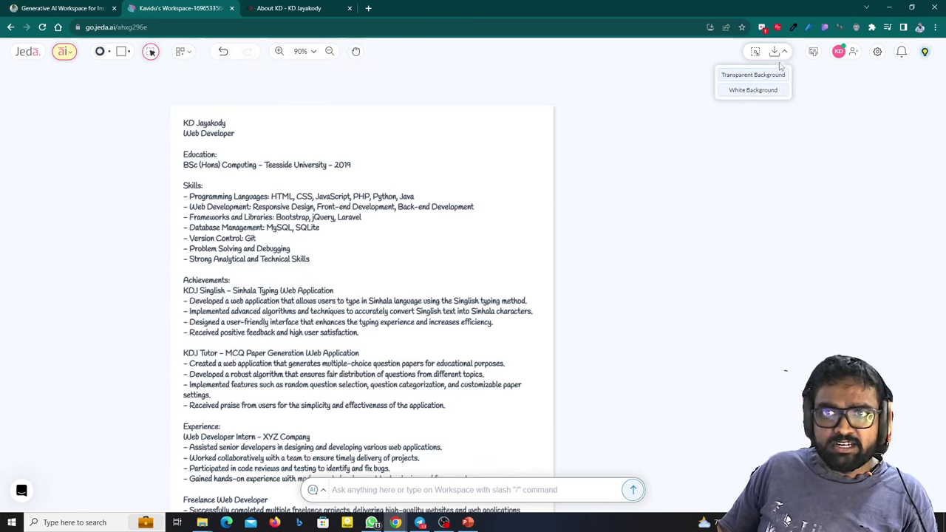
pyautogui.click(772, 75)
pyautogui.click(827, 56)
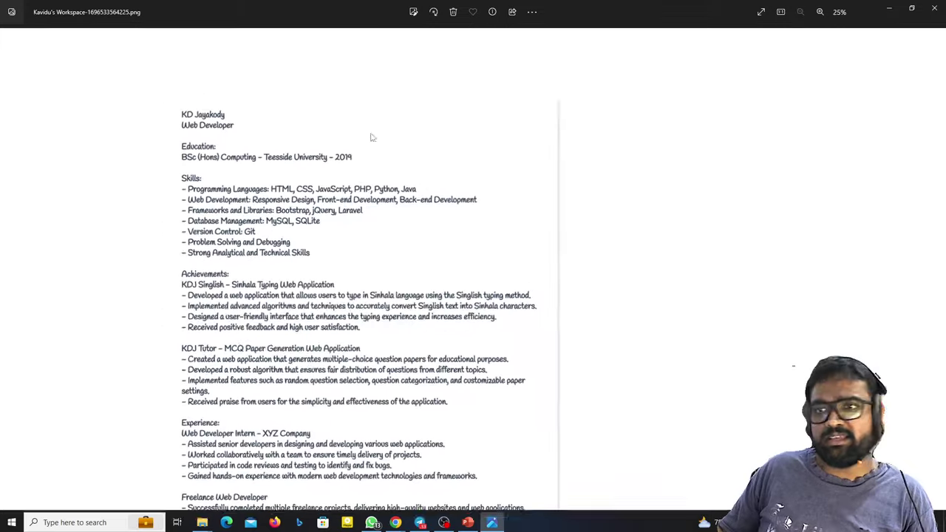
pyautogui.hotkey('alt', 'F4')
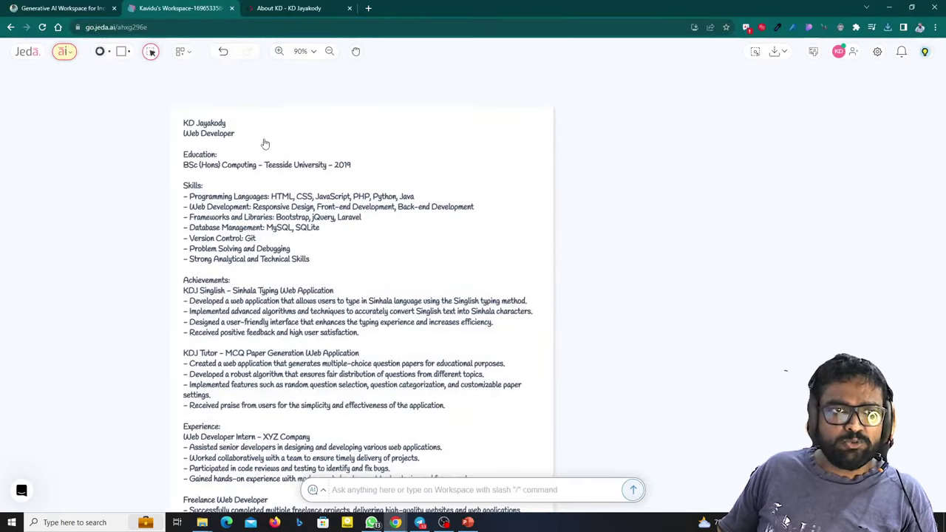
pyautogui.click(265, 143)
pyautogui.rightClick(252, 129)
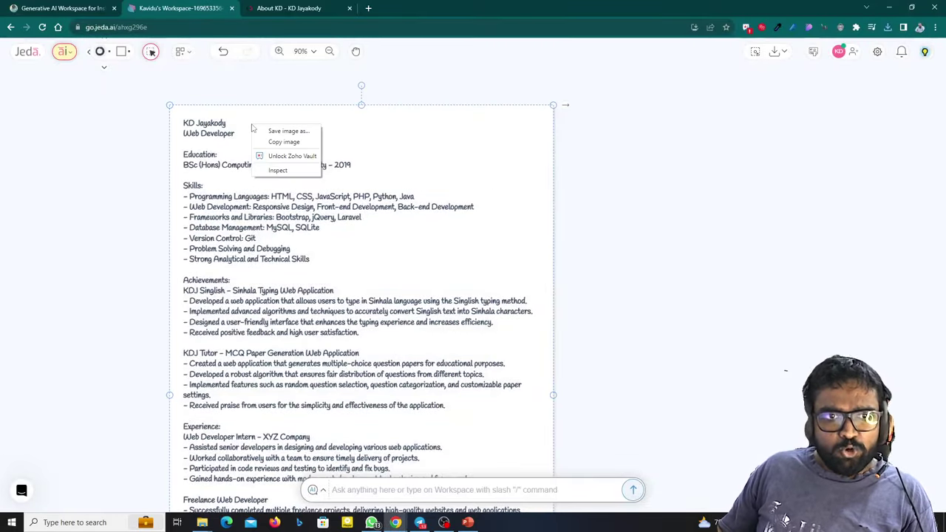
pyautogui.click(781, 52)
pyautogui.click(782, 52)
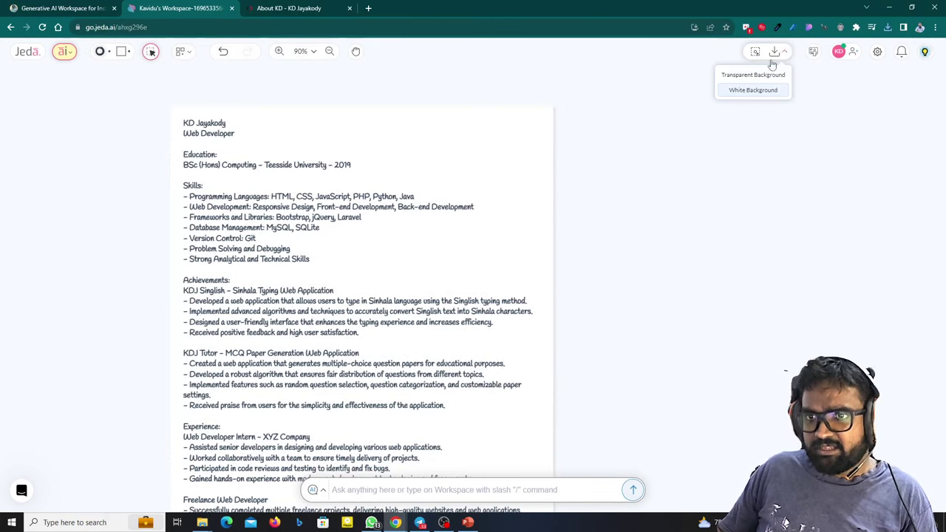
pyautogui.click(359, 180)
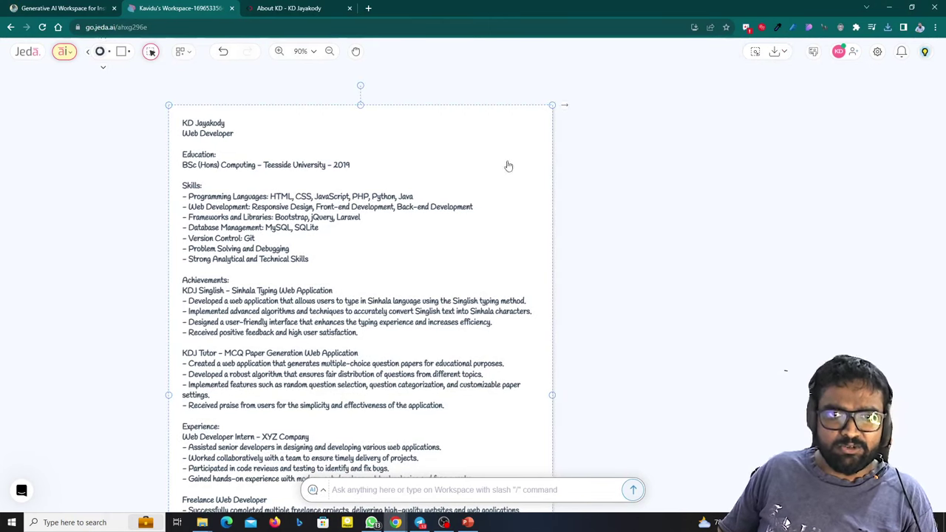
pyautogui.doubleClick(296, 210)
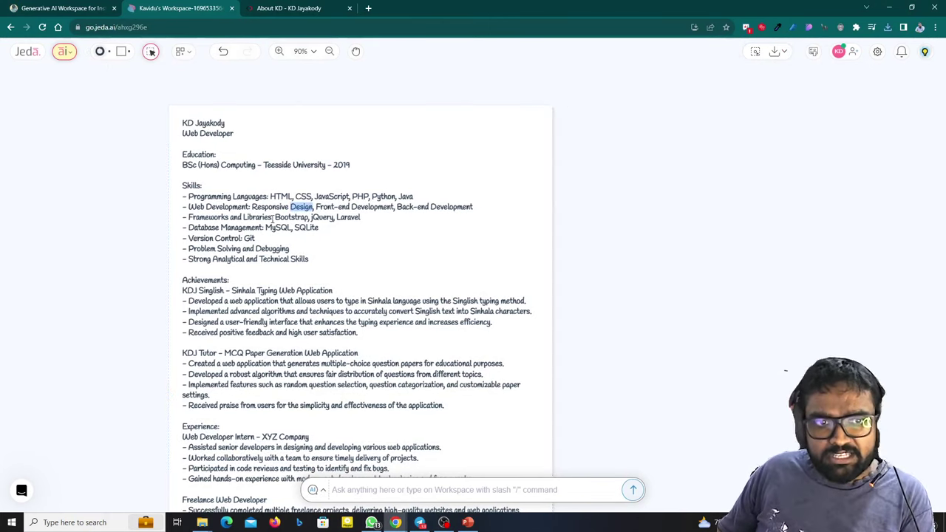
pyautogui.moveTo(319, 218); pyautogui.dragTo(332, 238)
pyautogui.keyDown('ctrl'); pyautogui.scroll(3, 331, 238); pyautogui.keyUp('ctrl')
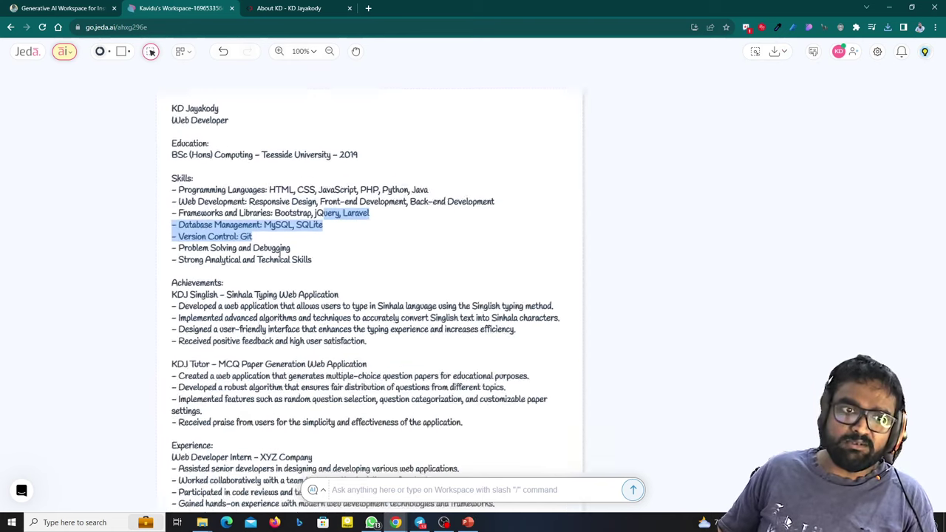
pyautogui.scroll(-1, 391, 251)
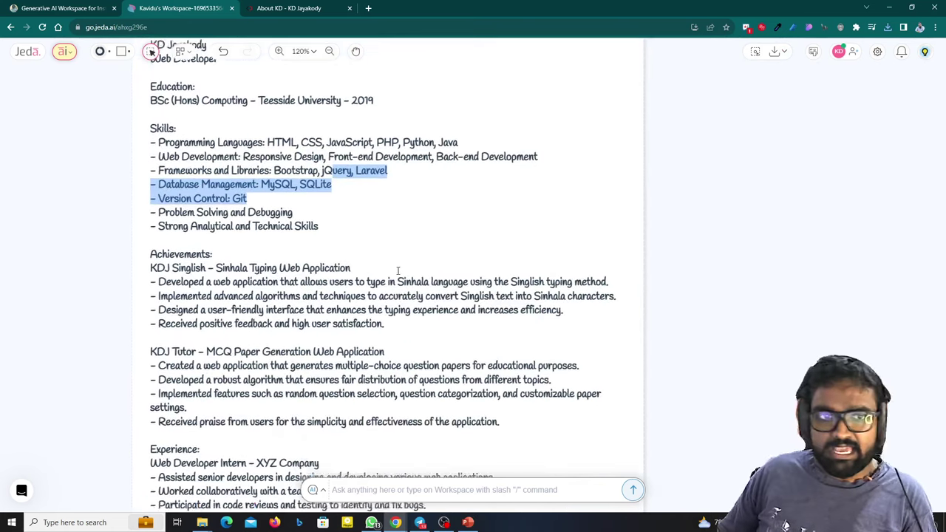
pyautogui.scroll(-1, 399, 295)
pyautogui.scroll(-1, 402, 319)
pyautogui.scroll(-1, 399, 323)
pyautogui.scroll(-1, 397, 326)
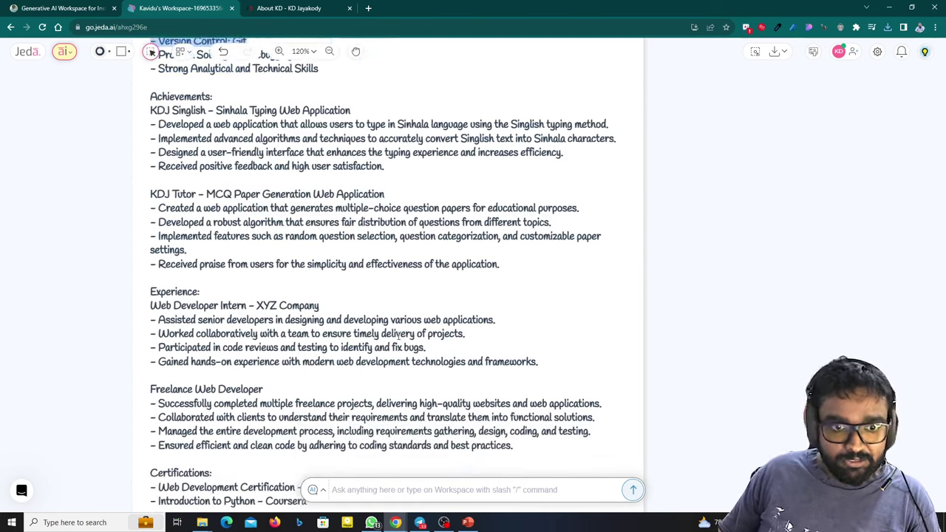
pyautogui.scroll(-1, 398, 332)
pyautogui.keyDown('ctrl'); pyautogui.scroll(-2, 693, 253); pyautogui.keyUp('ctrl')
pyautogui.click(665, 232)
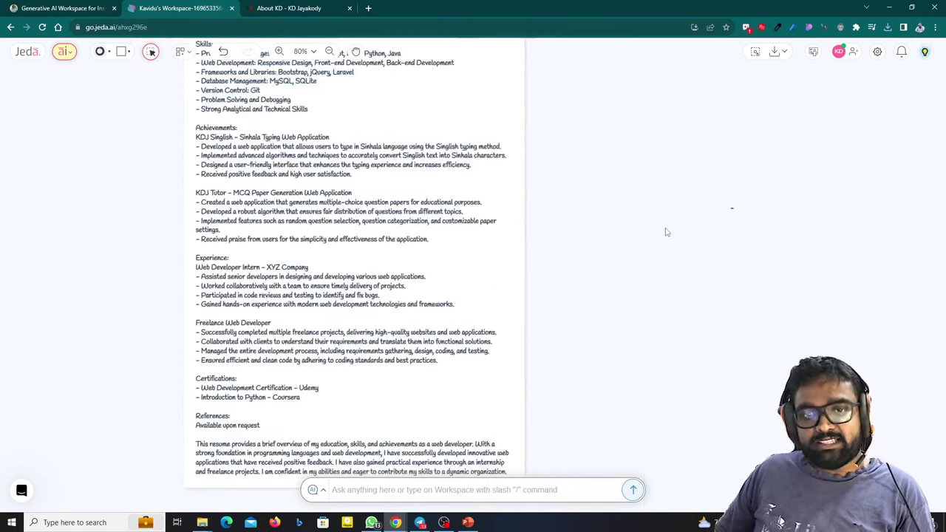
pyautogui.keyDown('ctrl'); pyautogui.scroll(-1, 525, 207); pyautogui.keyUp('ctrl')
pyautogui.keyDown('ctrl'); pyautogui.scroll(-2, 526, 208); pyautogui.keyUp('ctrl')
pyautogui.keyDown('ctrl'); pyautogui.scroll(3, 627, 214); pyautogui.keyUp('ctrl')
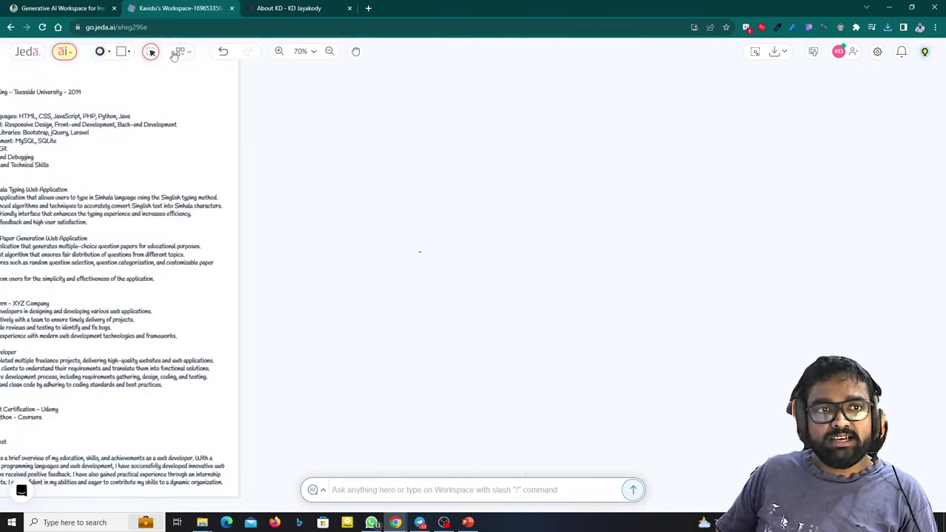
pyautogui.click(64, 52)
pyautogui.click(74, 173)
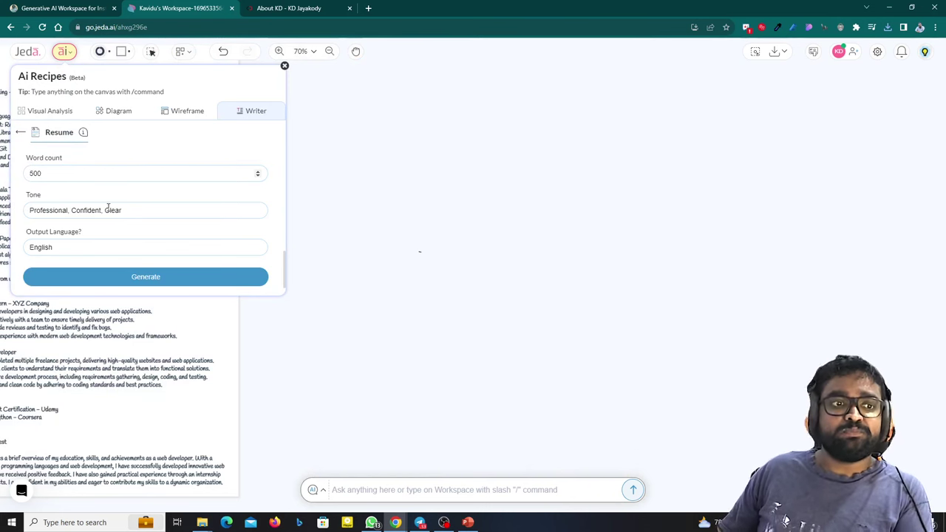
pyautogui.scroll(3, 108, 207)
pyautogui.scroll(3, 108, 210)
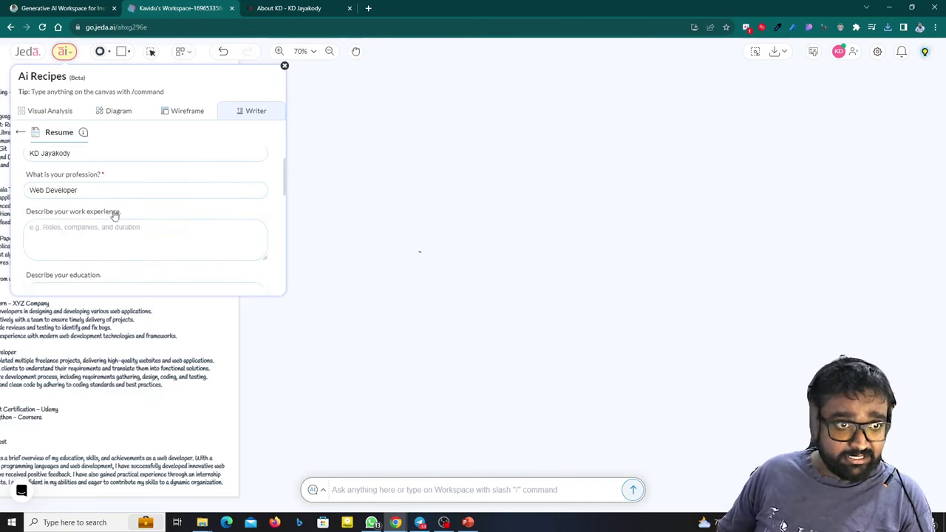
pyautogui.scroll(-3, 113, 221)
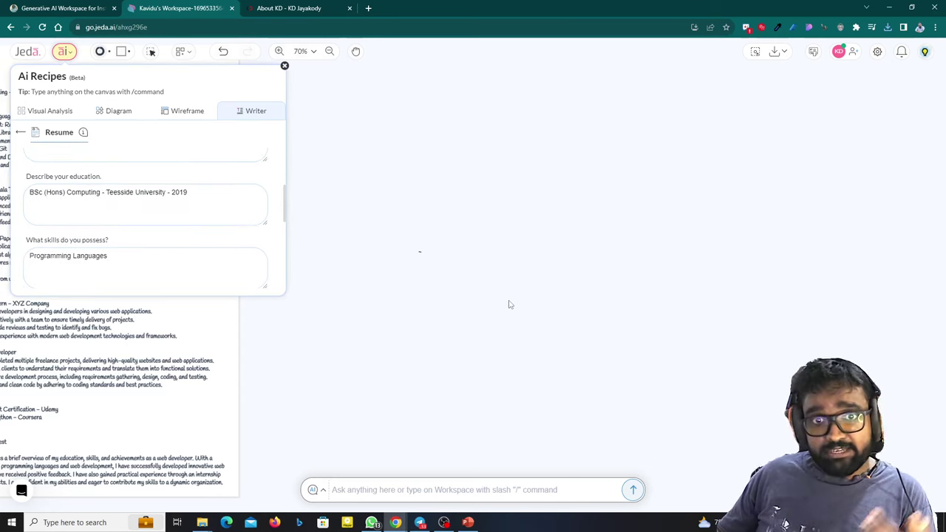
pyautogui.hotkey('shift', '1')
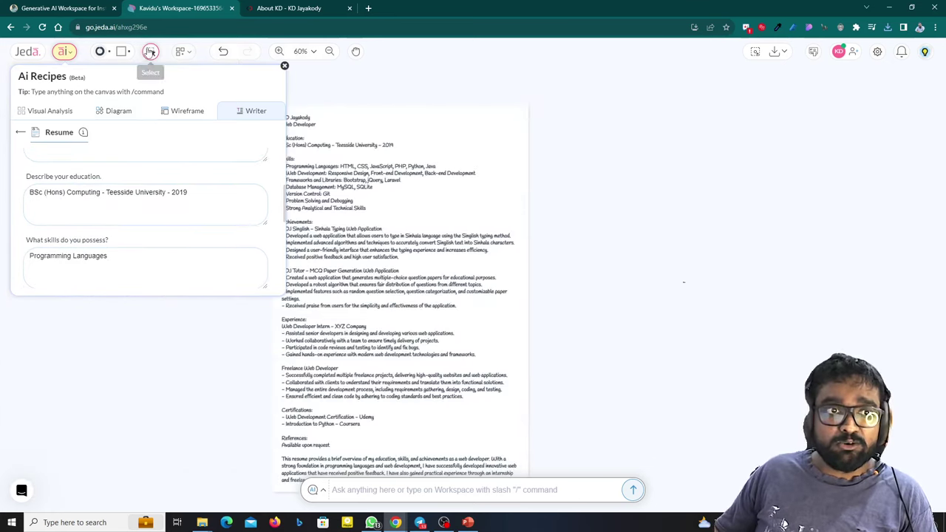
pyautogui.click(65, 51)
pyautogui.scroll(3, 347, 144)
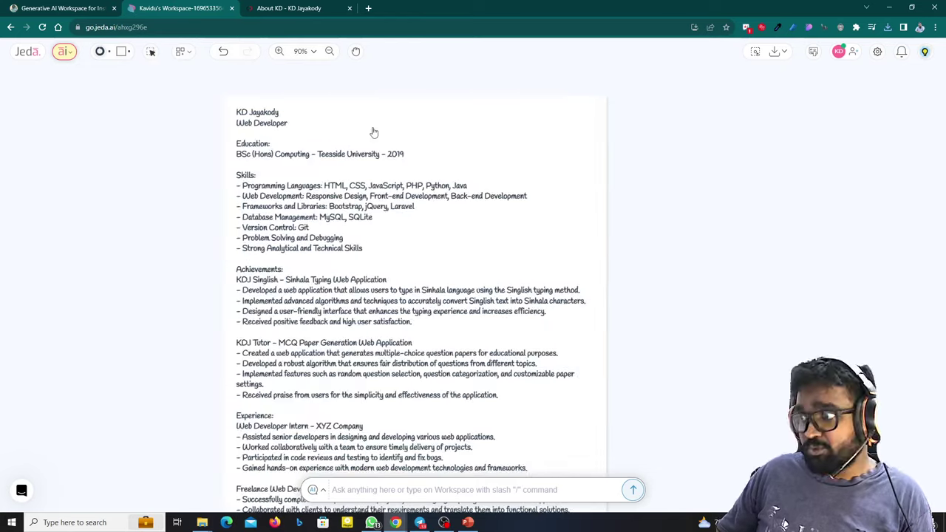
pyautogui.scroll(1, 365, 139)
pyautogui.scroll(1, 362, 148)
pyautogui.scroll(1, 354, 162)
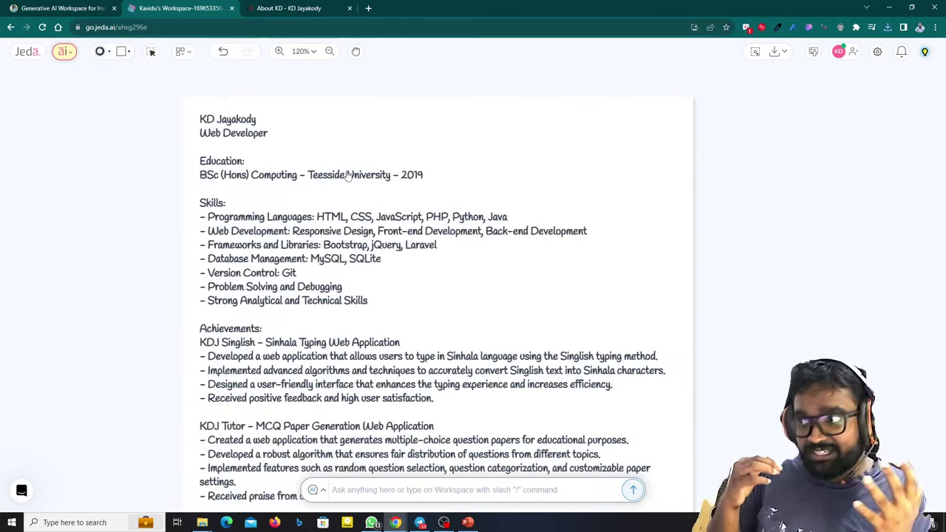
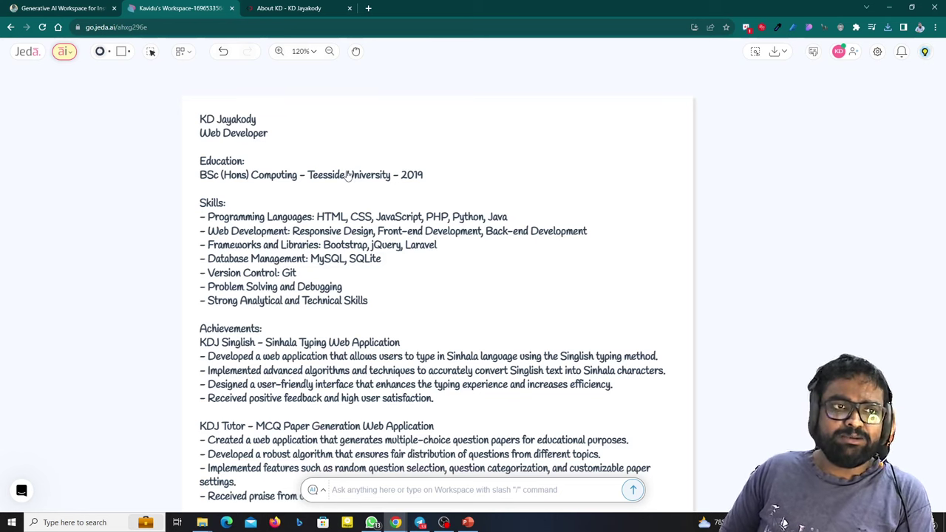
# - Zoom the Jeda.ai canvas and copy the 'BSc (Hons) Computing – Teesside University – 2019' line
pyautogui.scroll(-2, 473, 176)
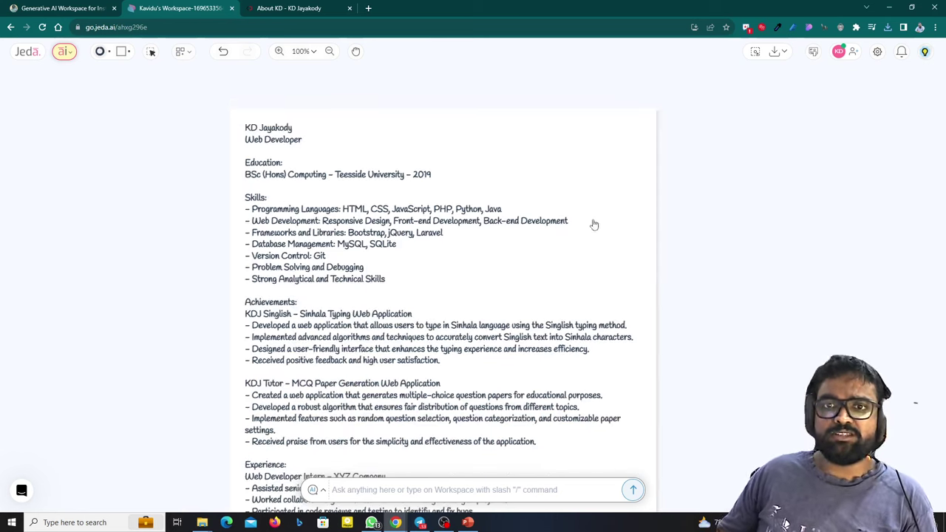
pyautogui.scroll(1, 593, 224)
pyautogui.scroll(1, 610, 229)
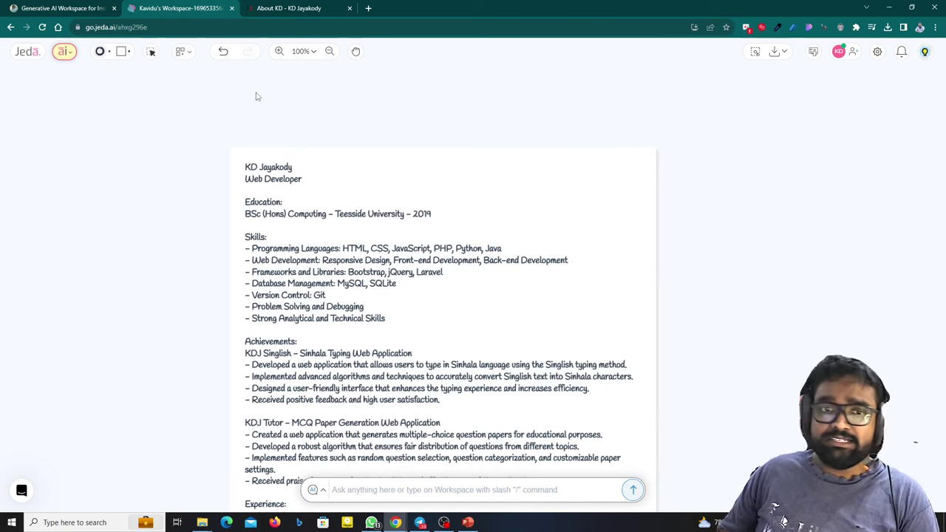
pyautogui.scroll(-1, 469, 255)
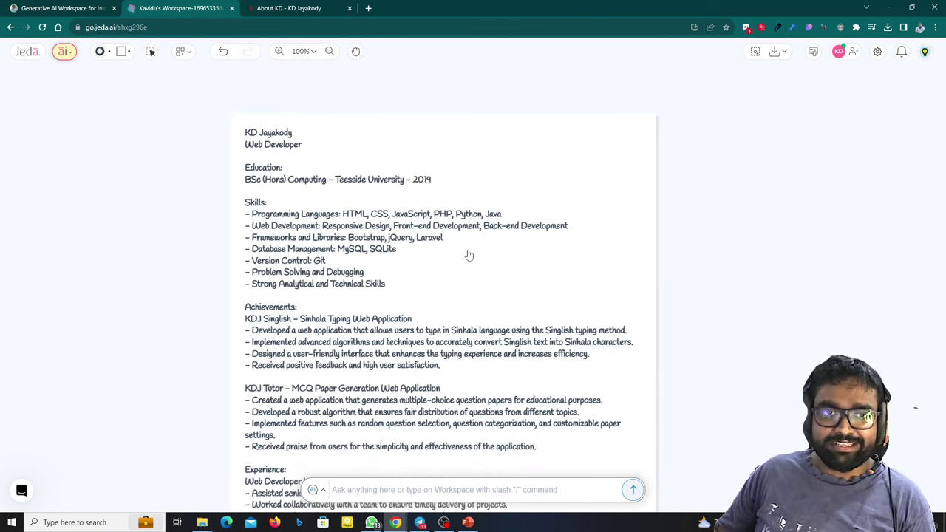
pyautogui.scroll(-1, 467, 263)
pyautogui.scroll(-2, 305, 230)
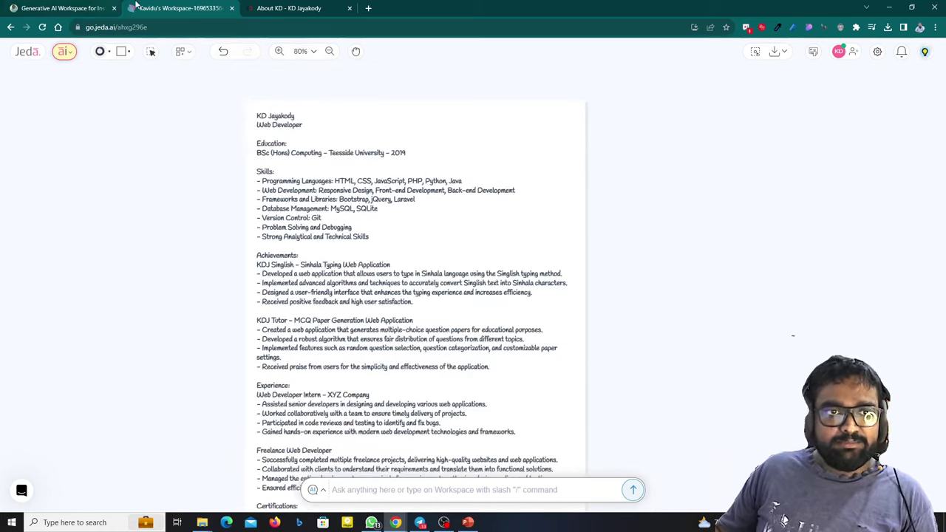
pyautogui.scroll(2, 295, 152)
pyautogui.scroll(1, 296, 152)
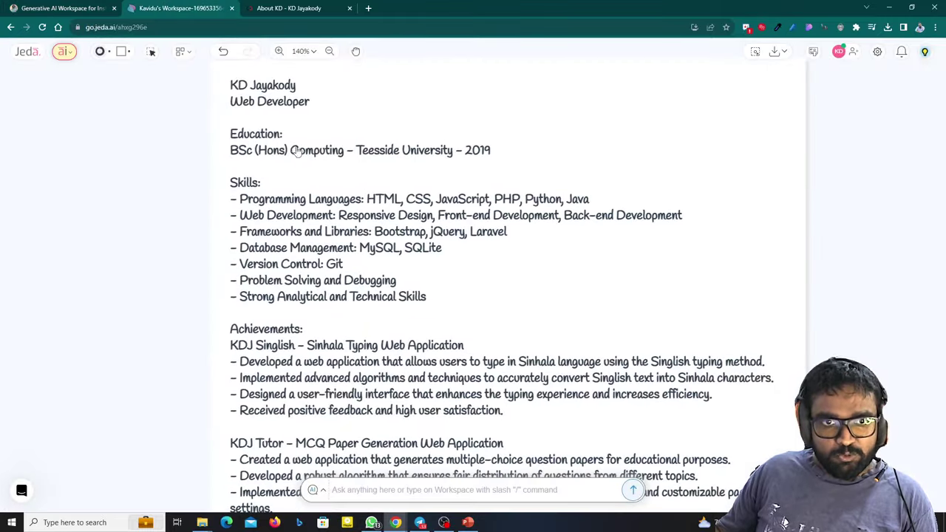
pyautogui.doubleClick(297, 150)
pyautogui.click(151, 51)
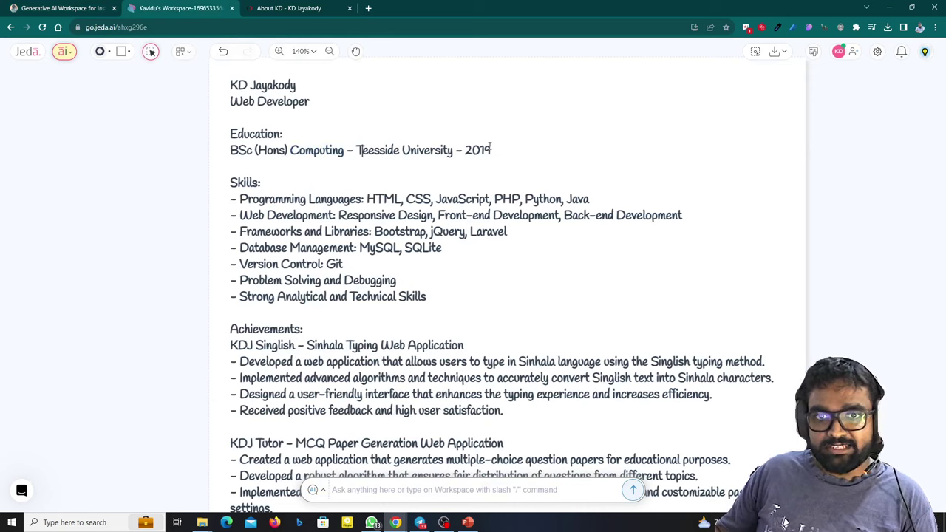
pyautogui.moveTo(489, 148); pyautogui.dragTo(202, 146)
pyautogui.hotkey('ctrl', 'c')
# - Paste the BSc (Hons) Computing line onto the PowerPoint slide beside the photo
pyautogui.click(468, 522)
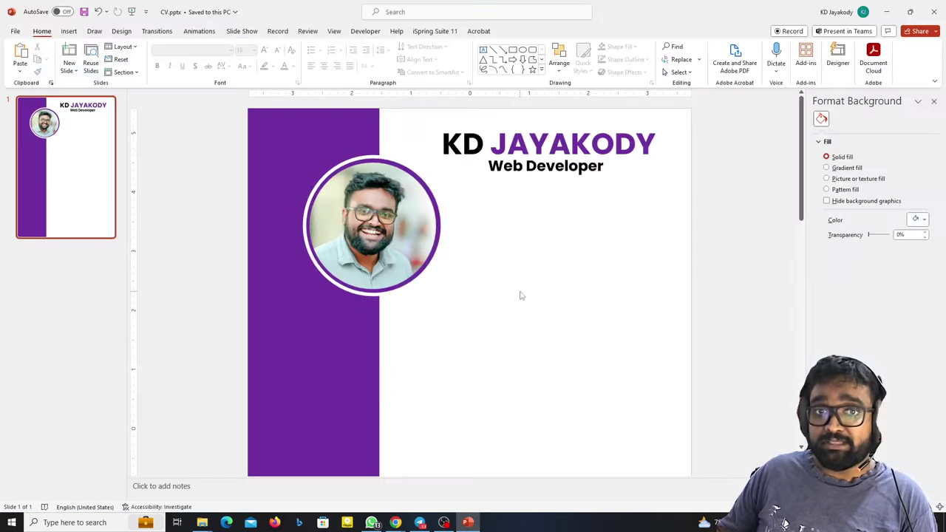
pyautogui.hotkey('ctrl', 'v')
pyautogui.moveTo(449, 411); pyautogui.dragTo(528, 279)
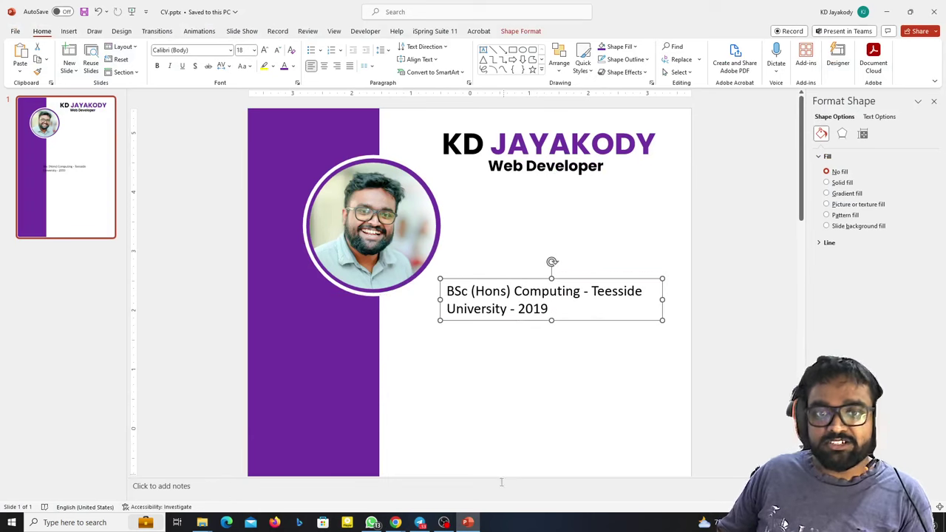
# - Copy 'Education:' from Jeda.ai, paste it as a separate bold heading above the BSc line
pyautogui.click(395, 522)
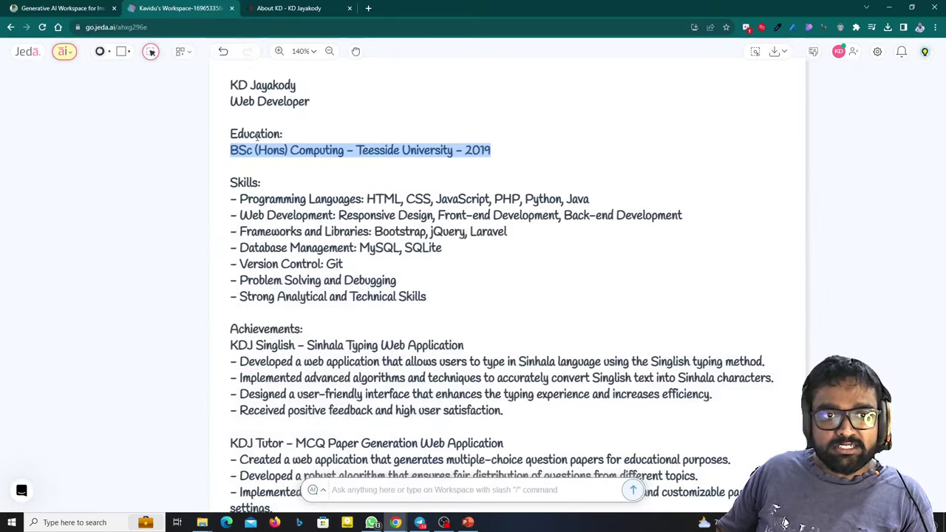
pyautogui.moveTo(231, 135); pyautogui.dragTo(287, 131)
pyautogui.click(468, 522)
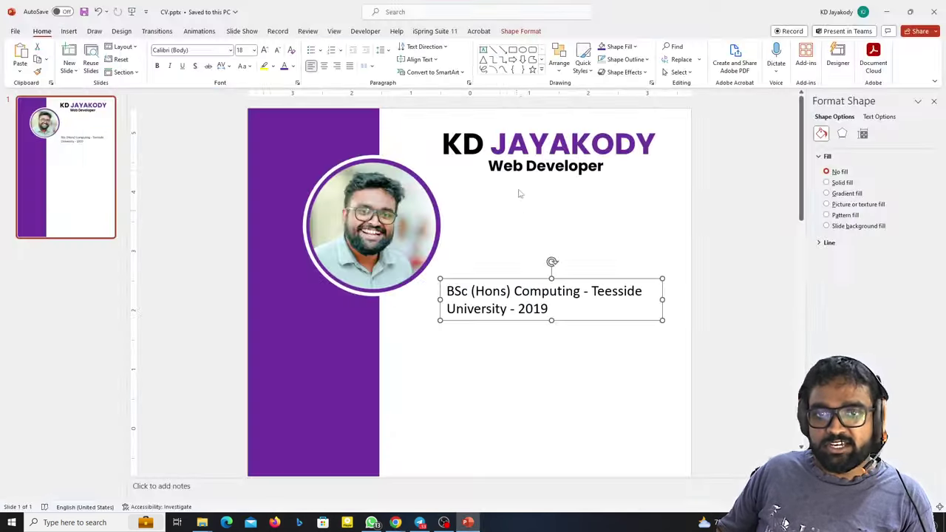
pyautogui.hotkey('ctrl', 'v')
pyautogui.hotkey('ctrl', 'z')
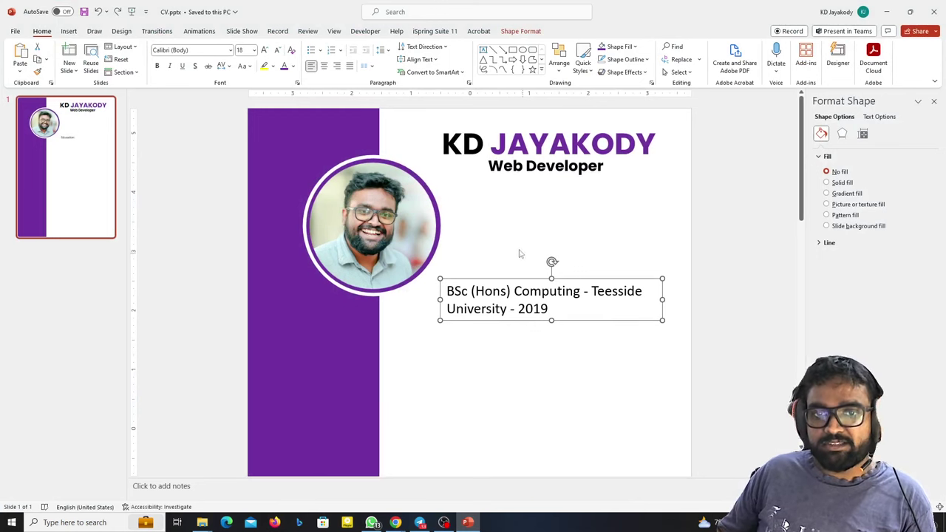
pyautogui.click(517, 247)
pyautogui.hotkey('ctrl', 'v')
pyautogui.moveTo(440, 422); pyautogui.dragTo(525, 252)
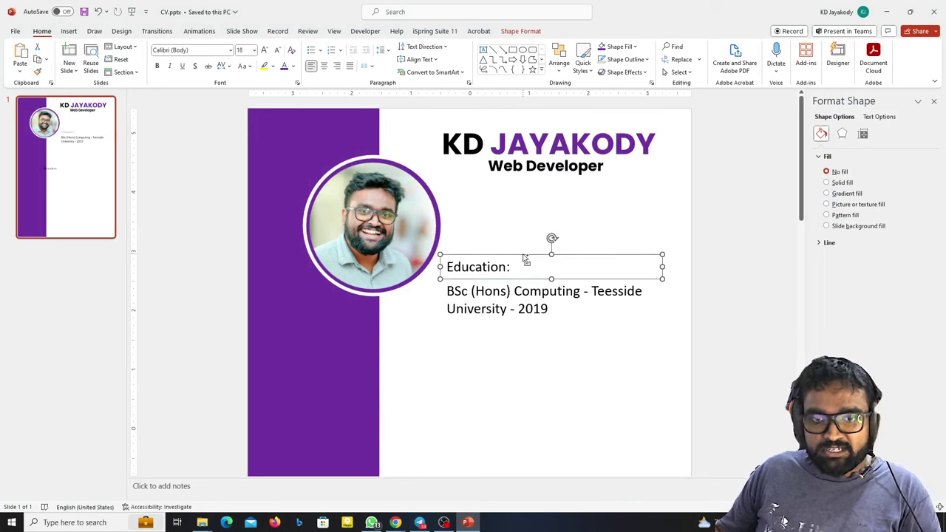
pyautogui.hotkey('ctrl', 'b')
# - Position the Education: heading and BSc line together just below Web Developer
pyautogui.scroll(3, 487, 263)
pyautogui.moveTo(487, 263); pyautogui.dragTo(498, 162)
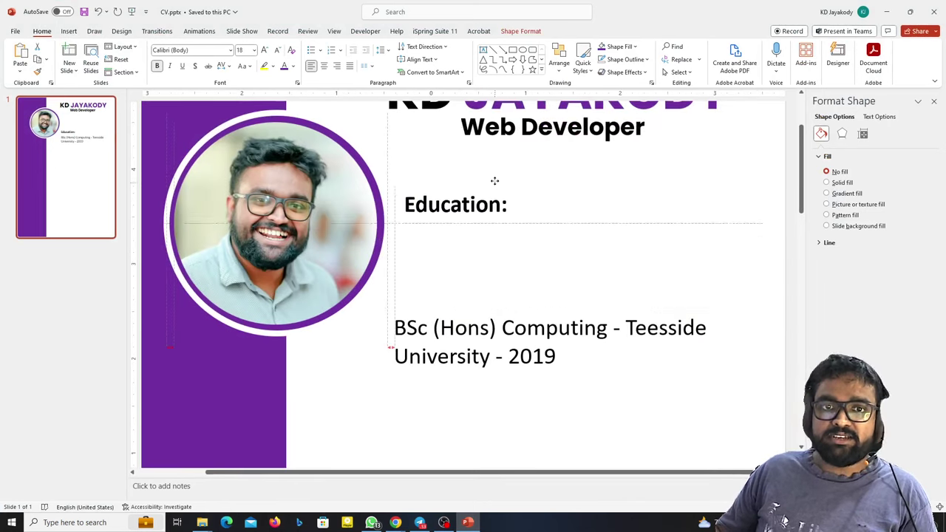
pyautogui.moveTo(492, 313); pyautogui.dragTo(505, 207)
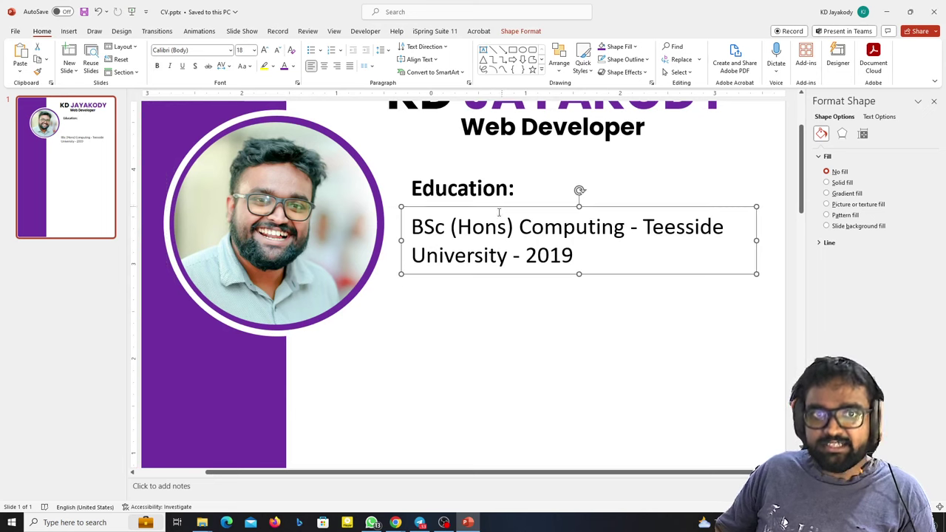
pyautogui.scroll(-3, 502, 198)
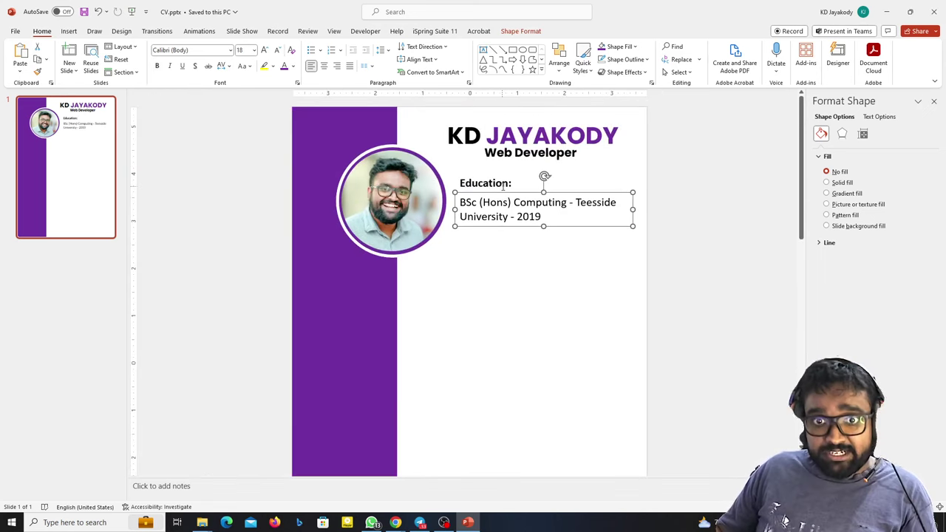
pyautogui.keyDown('shift'); pyautogui.click(501, 184); pyautogui.keyUp('shift')
pyautogui.moveTo(502, 194); pyautogui.dragTo(498, 230)
pyautogui.click(521, 336)
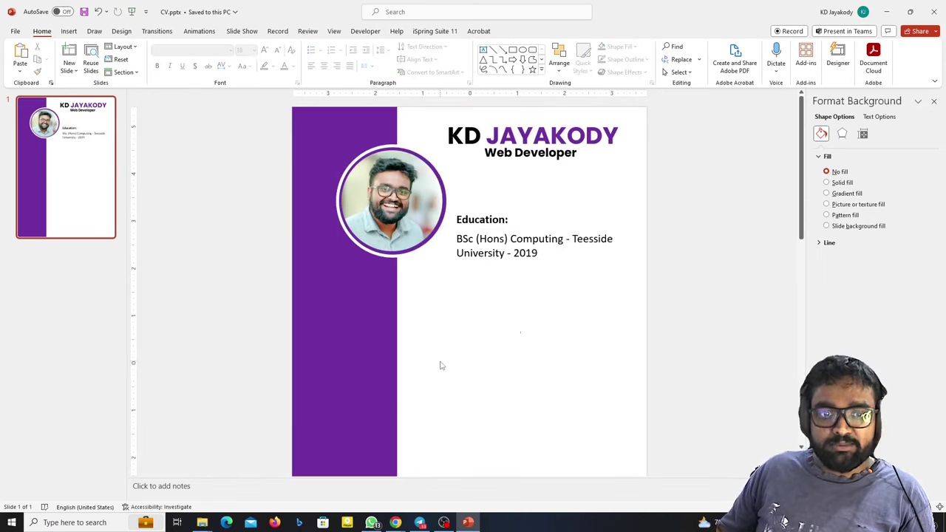
# - Highlight the Skills: heading in the Jeda.ai CV draft
pyautogui.hotkey('alt', 'Tab')
pyautogui.scroll(1, 368, 221)
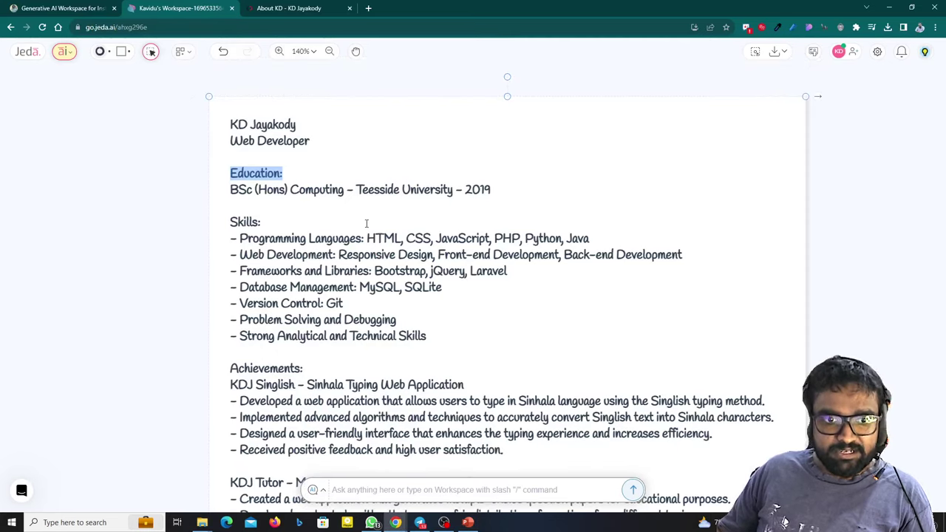
pyautogui.scroll(-2, 365, 221)
pyautogui.scroll(1, 317, 187)
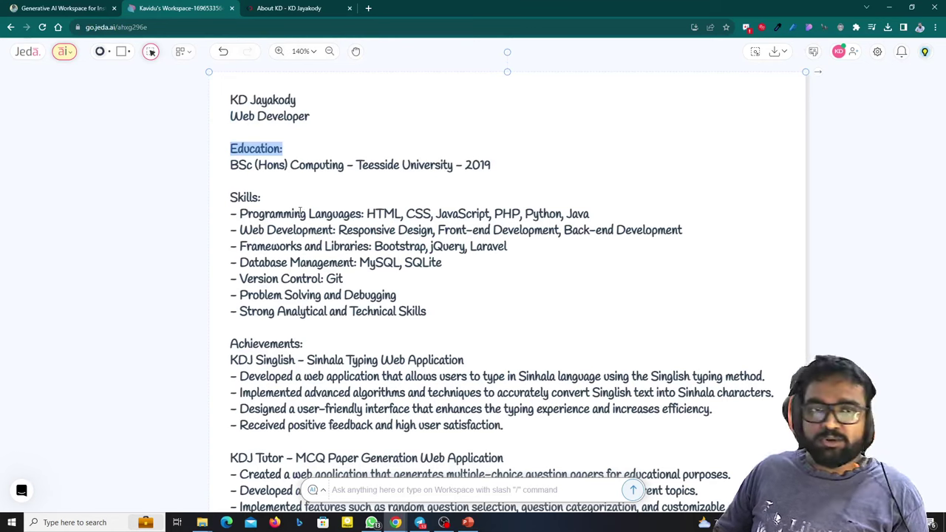
pyautogui.moveTo(256, 195); pyautogui.dragTo(208, 194)
pyautogui.hotkey('alt', 'Tab')
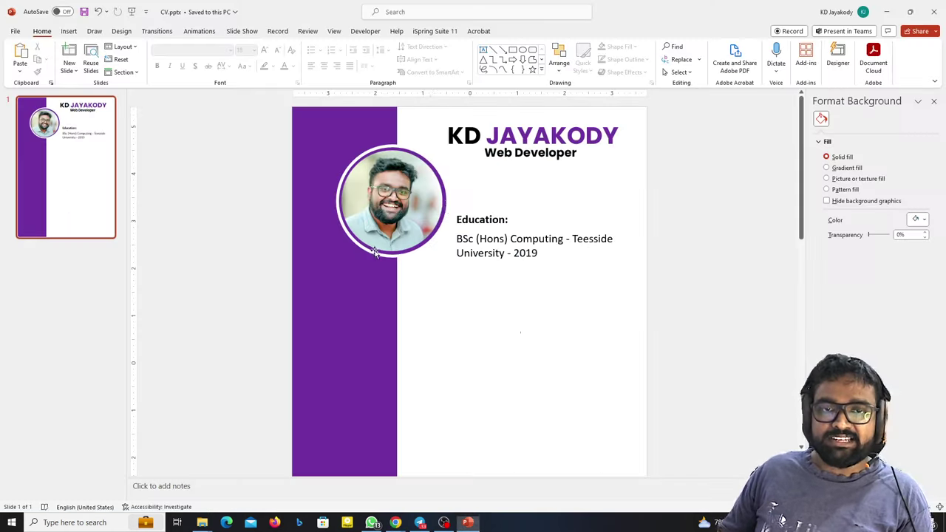
# - Duplicate the Education heading and BSc boxes and place the copy below the original
pyautogui.click(483, 226)
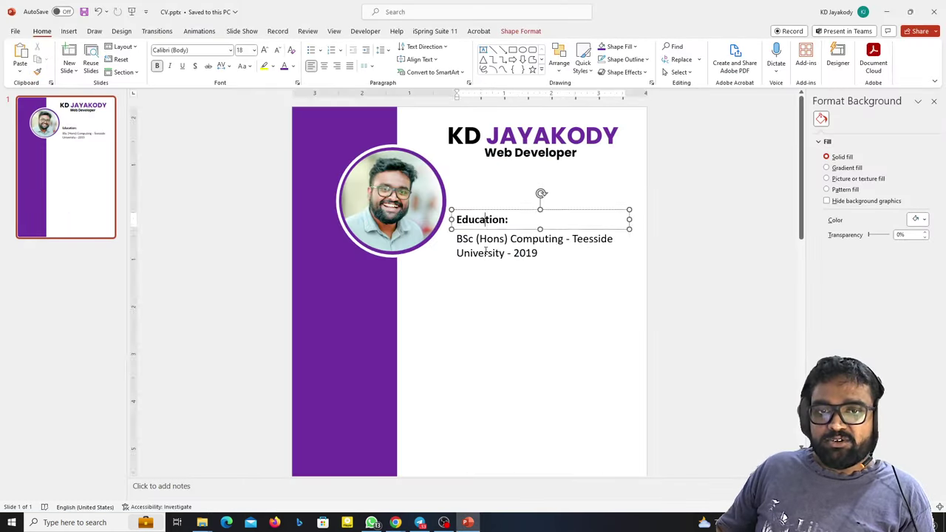
pyautogui.hotkey('ctrl', 'd')
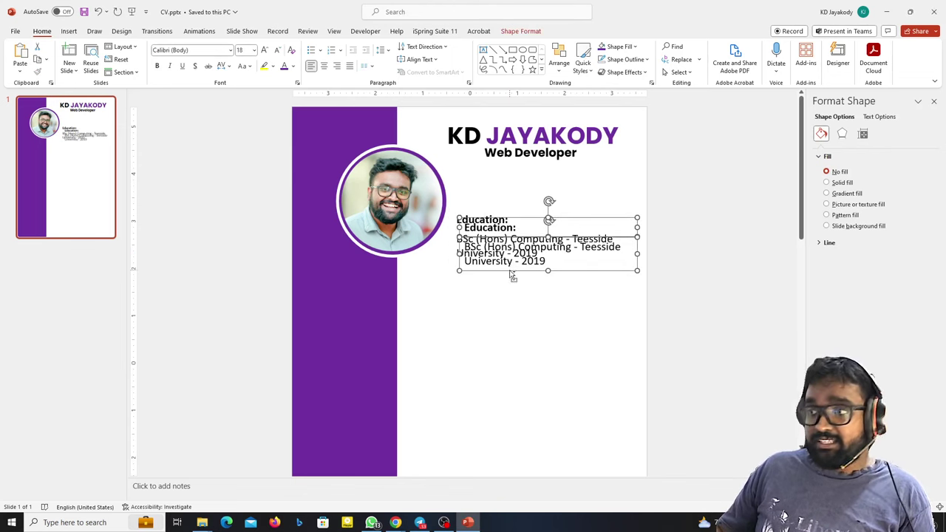
pyautogui.moveTo(512, 275); pyautogui.dragTo(504, 266)
pyautogui.click(509, 270)
pyautogui.click(480, 219)
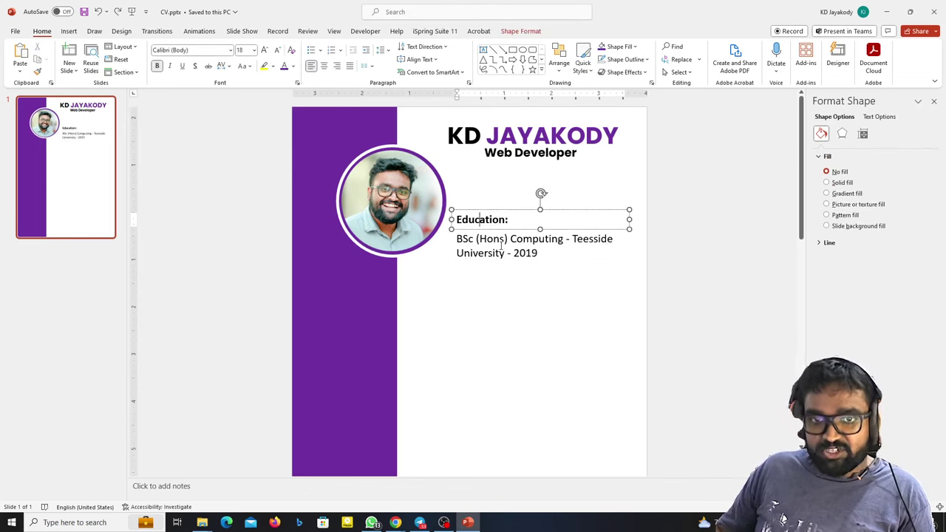
pyautogui.click(502, 246)
pyautogui.hotkey('ctrl', 'd')
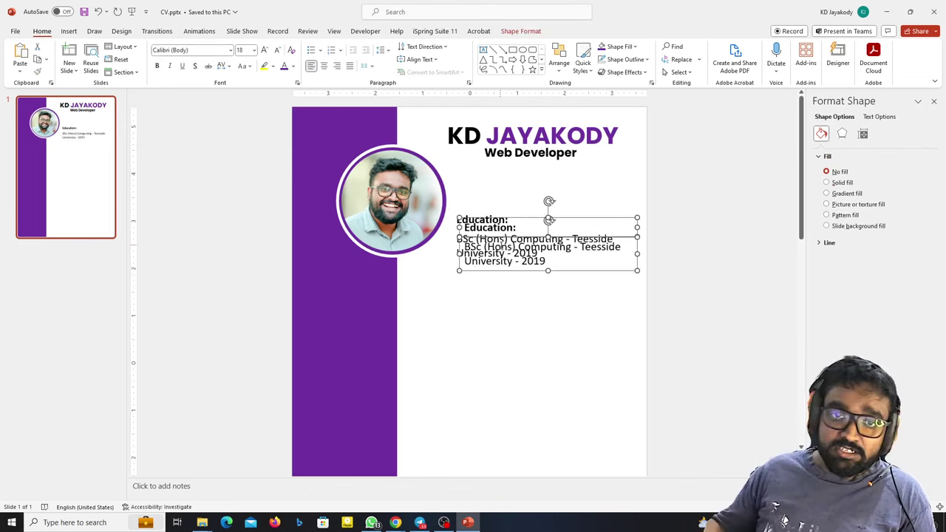
pyautogui.click(516, 277)
pyautogui.click(571, 230)
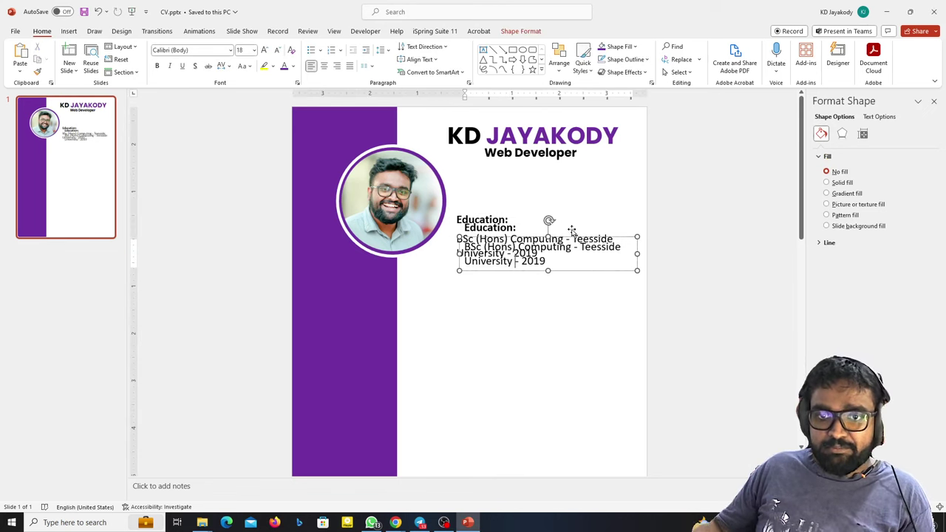
pyautogui.keyDown('shift'); pyautogui.click(514, 232); pyautogui.keyUp('shift')
pyautogui.moveTo(523, 266); pyautogui.dragTo(485, 327)
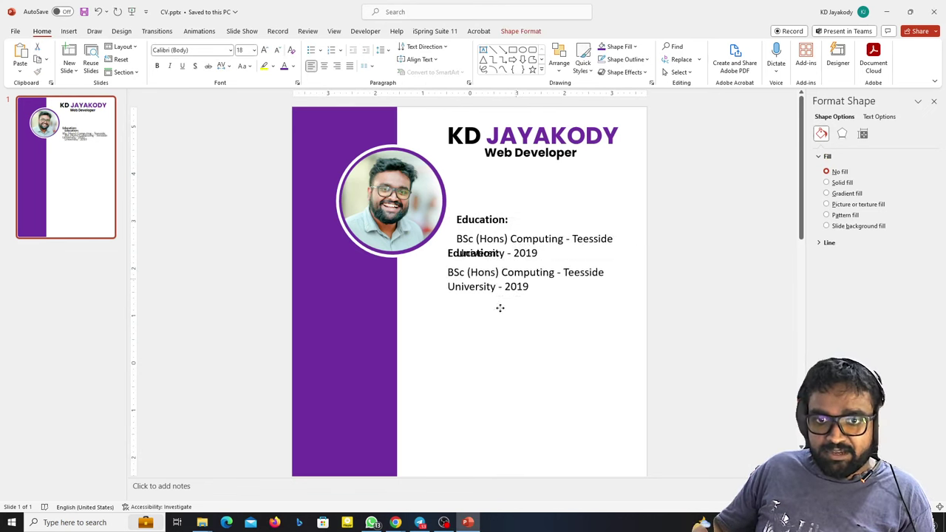
# - Rename the duplicated heading from Education to 'Skills:'
pyautogui.click(461, 272)
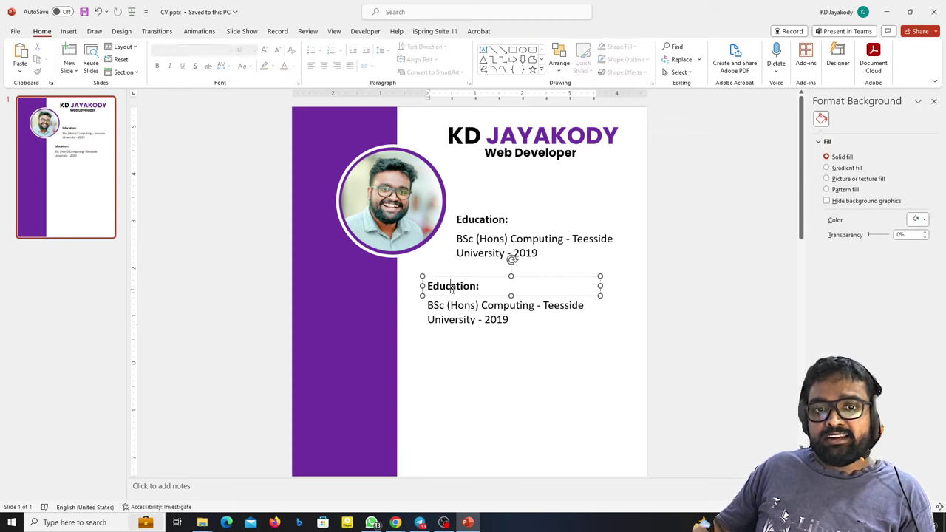
pyautogui.doubleClick(452, 286)
pyautogui.write('Skills:')
pyautogui.click(485, 437)
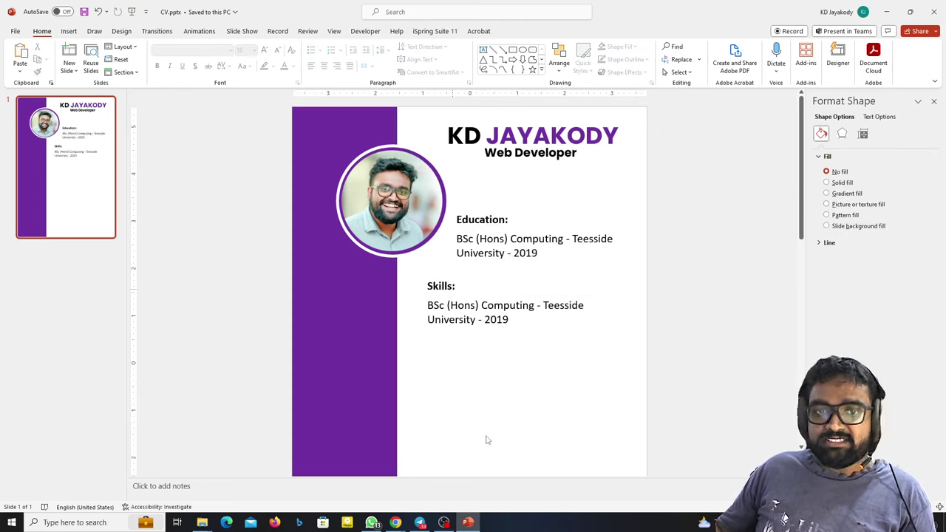
# - Replace the duplicated BSc text with the skills list copied from the Jeda.ai draft
pyautogui.hotkey('alt', 'Tab')
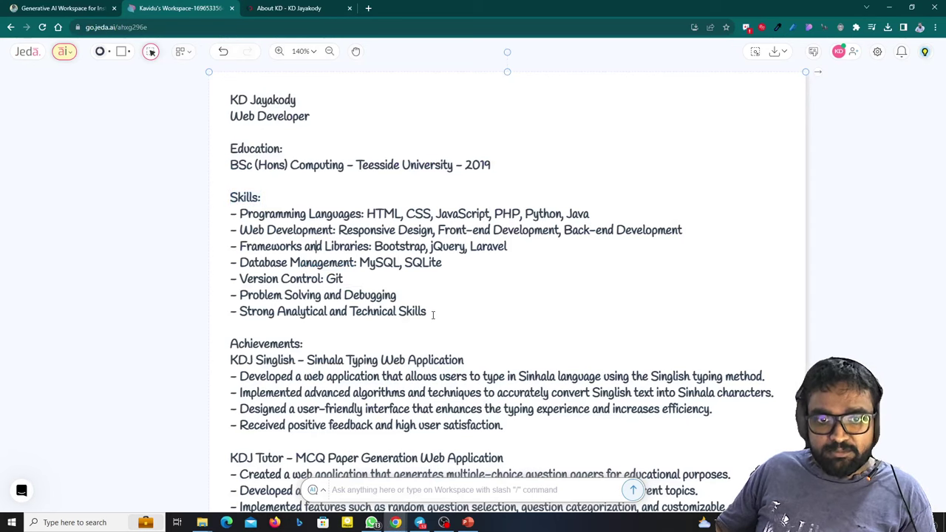
pyautogui.moveTo(433, 314)
pyautogui.mouseDown()
pyautogui.moveTo(229, 230)
pyautogui.moveTo(226, 216)
pyautogui.mouseUp()
pyautogui.hotkey('alt', 'Tab')
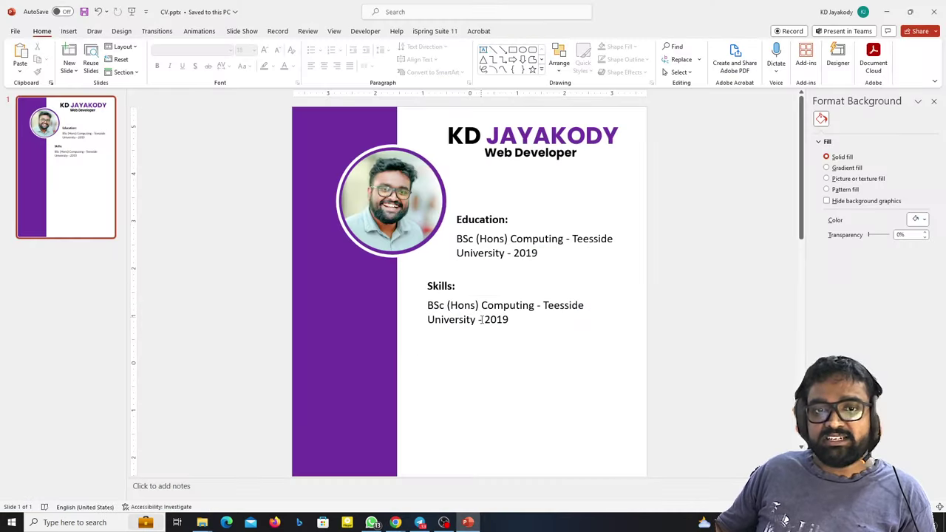
pyautogui.tripleClick(481, 319)
pyautogui.hotkey('ctrl', 'v')
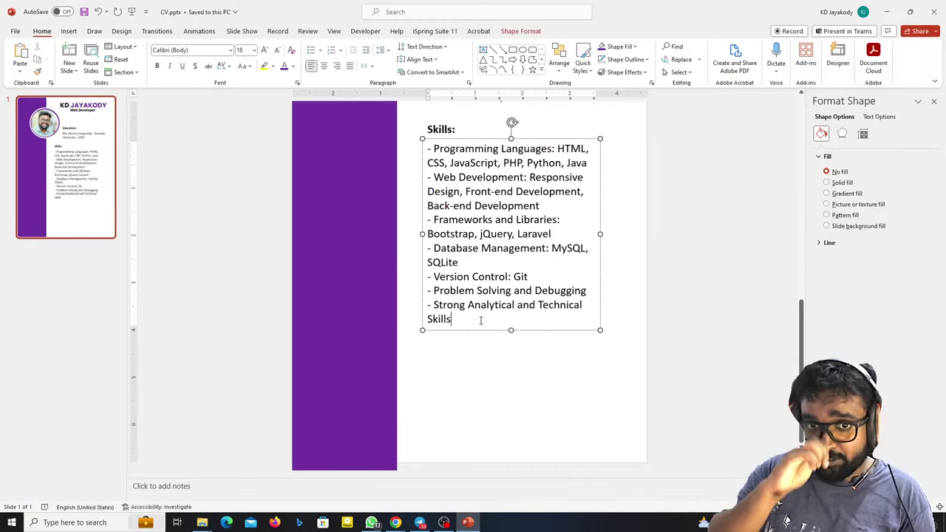
# - Nudge the Education details text box slightly upward
pyautogui.scroll(3, 481, 319)
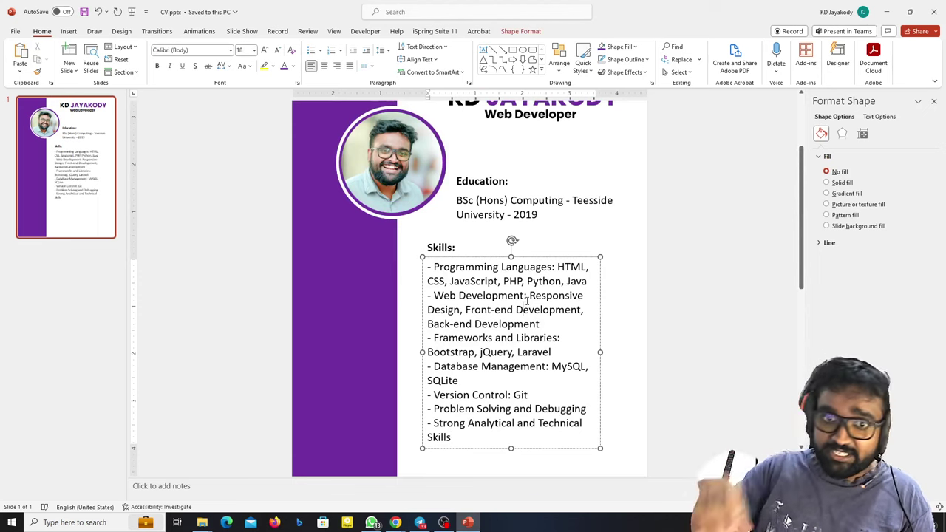
pyautogui.scroll(1, 527, 298)
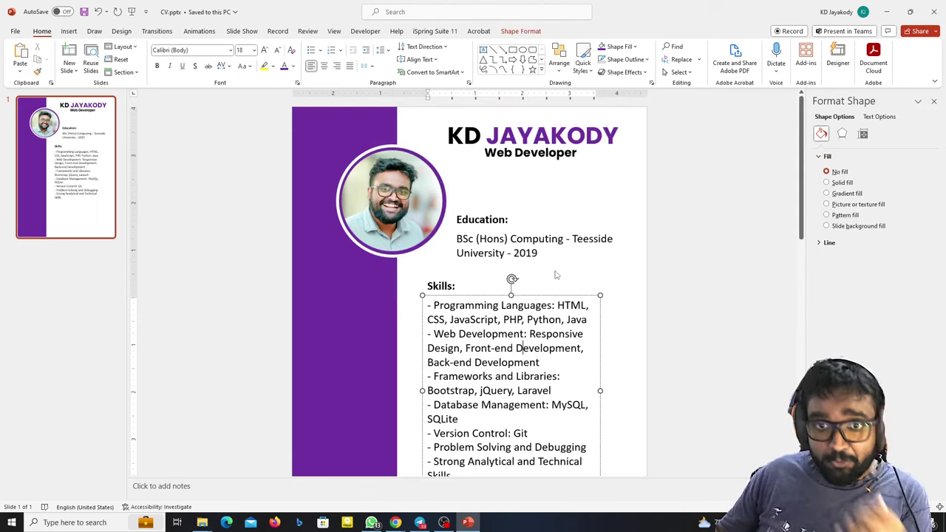
pyautogui.click(540, 215)
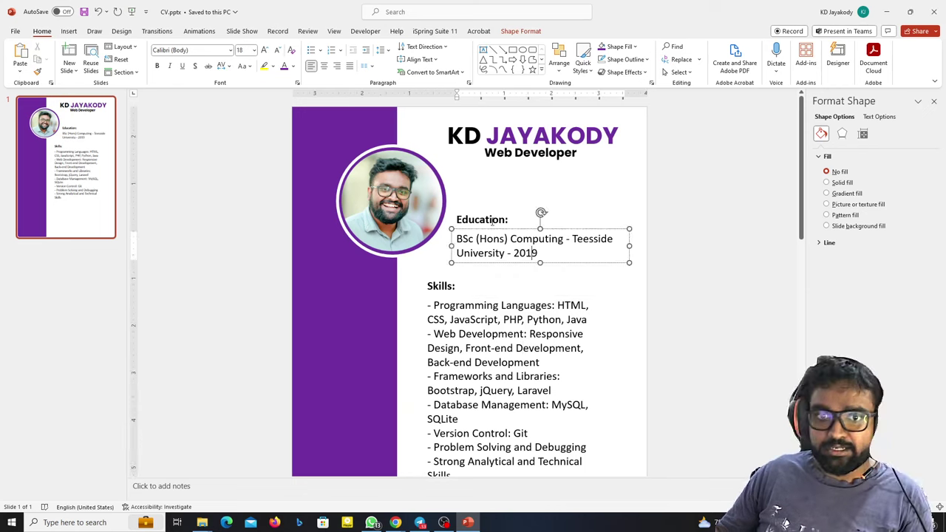
pyautogui.moveTo(498, 209); pyautogui.dragTo(499, 192)
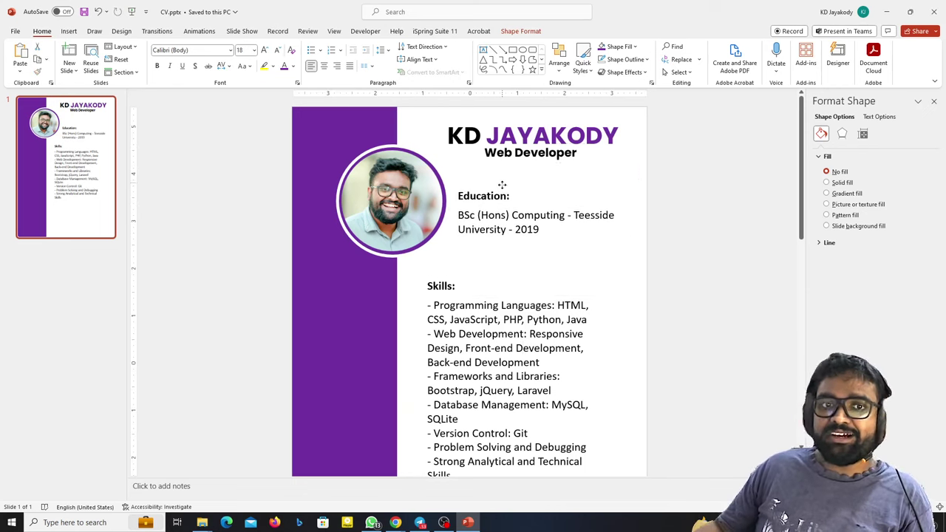
# - Move the skills list slightly higher and widen it so its lines rewrap
pyautogui.click(449, 276)
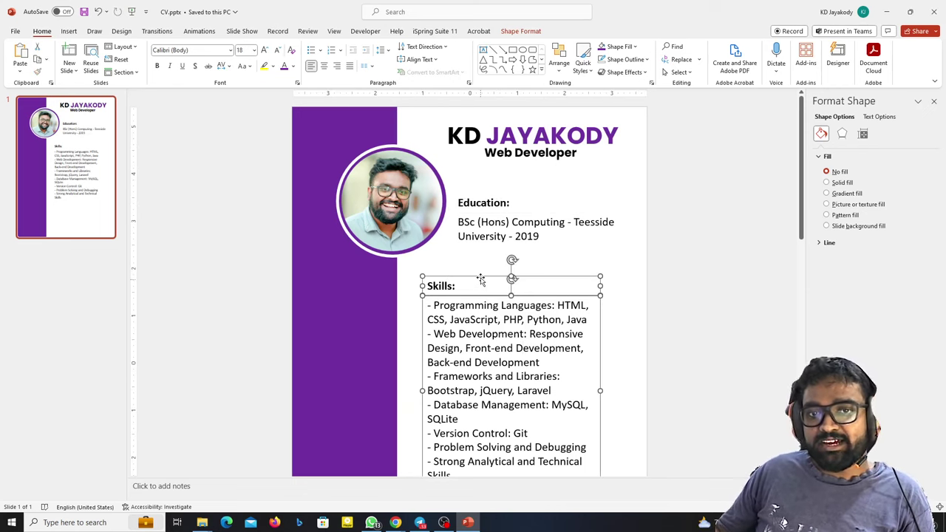
pyautogui.moveTo(481, 276); pyautogui.dragTo(482, 263)
pyautogui.click(527, 306)
pyautogui.moveTo(600, 377); pyautogui.dragTo(629, 376)
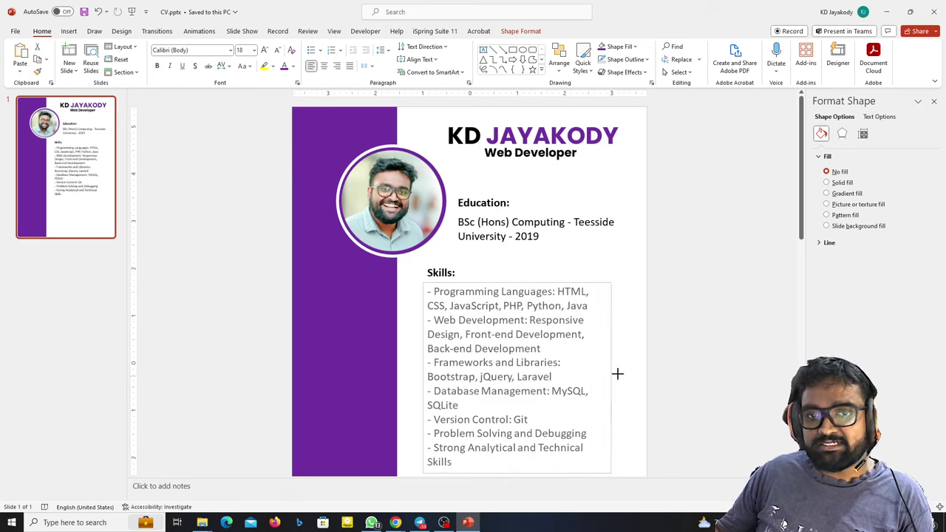
pyautogui.click(700, 335)
# - Set the skills list and the Education details text to 12 pt
pyautogui.scroll(-1, 700, 335)
pyautogui.click(507, 309)
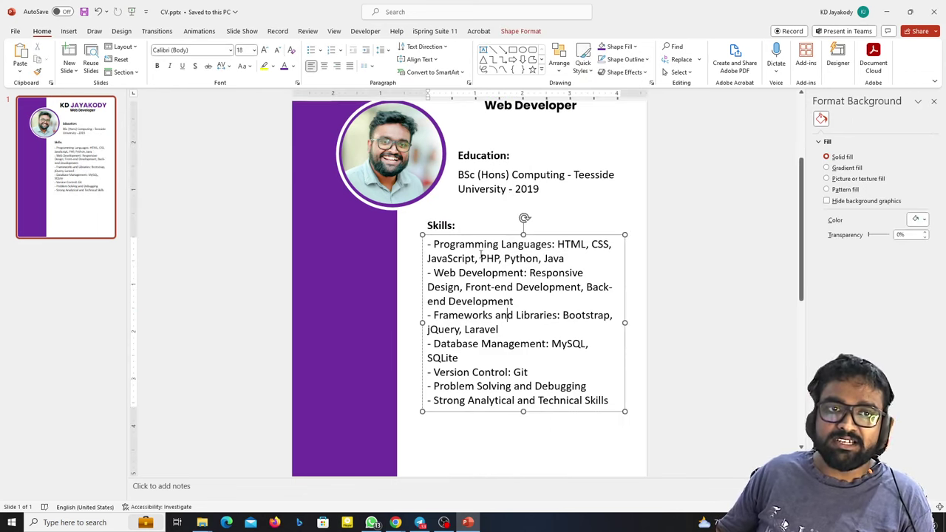
pyautogui.hotkey('ctrl', 'a')
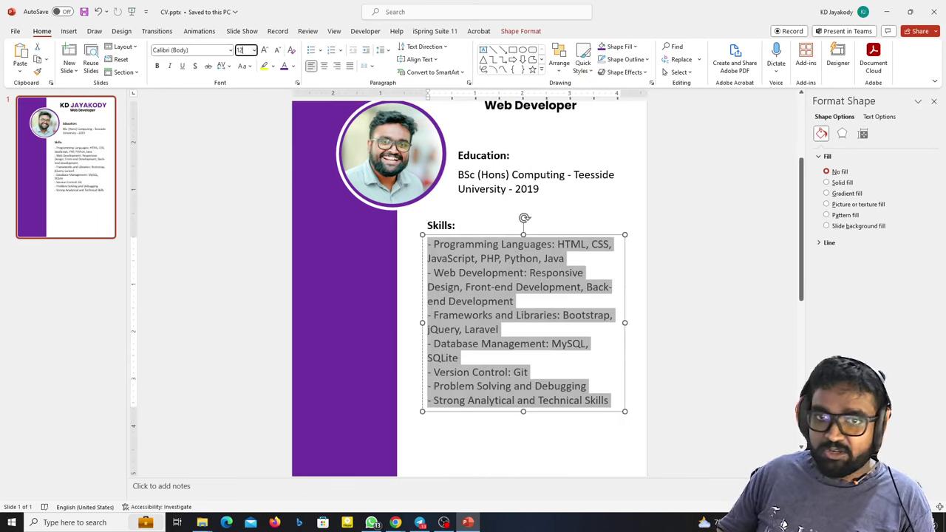
pyautogui.press('Return')
pyautogui.click(534, 190)
pyautogui.hotkey('ctrl', 'a')
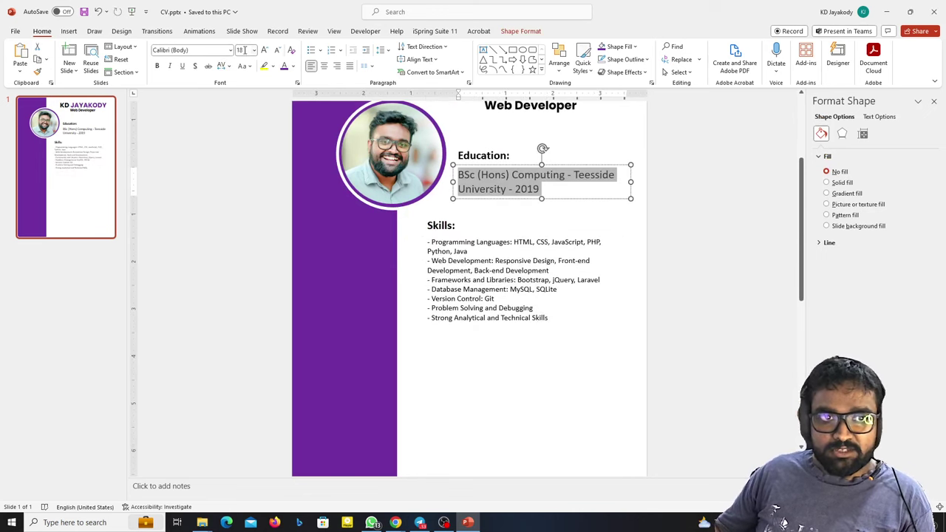
pyautogui.write('12')
pyautogui.press('Return')
# - Set the Education heading to 14 pt and select the Skills heading text
pyautogui.scroll(3, 481, 165)
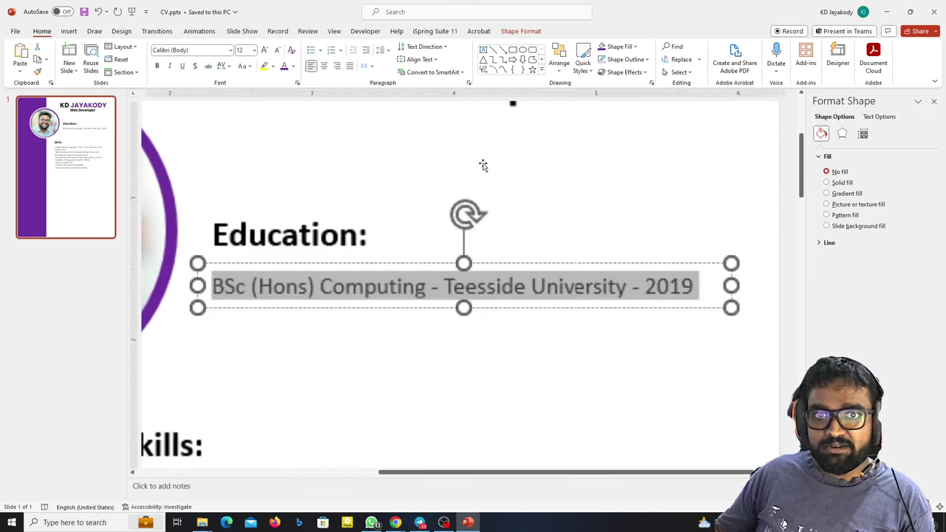
pyautogui.scroll(-2, 581, 170)
pyautogui.click(487, 229)
pyautogui.hotkey('ctrl', 'a')
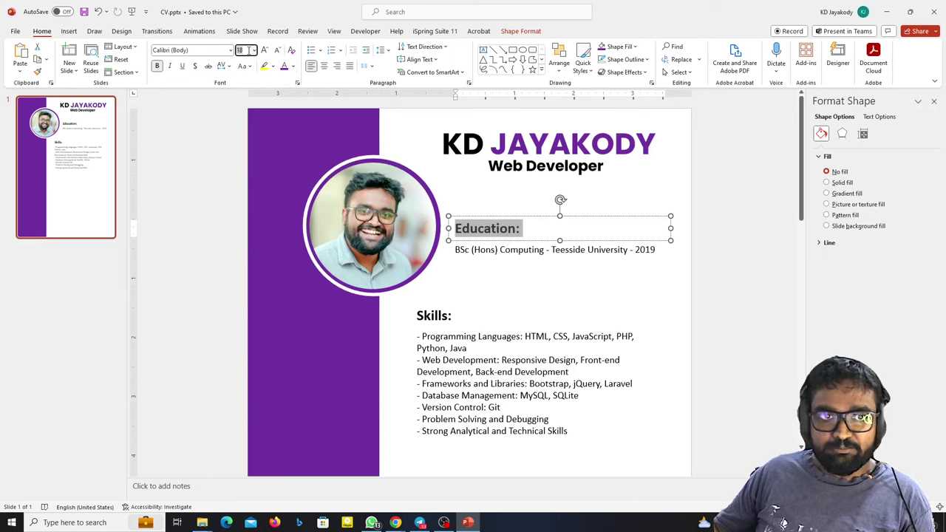
pyautogui.write('14')
pyautogui.press('Return')
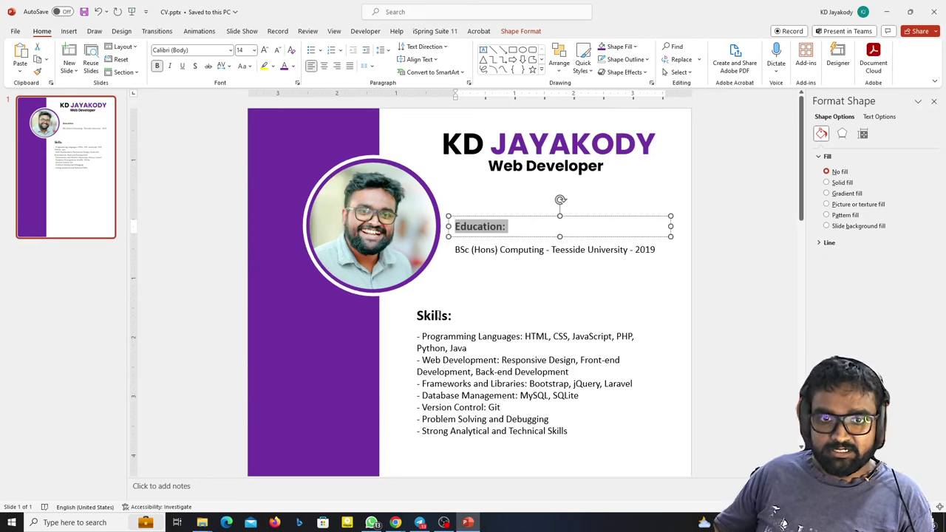
pyautogui.click(439, 316)
pyautogui.hotkey('ctrl', 'a')
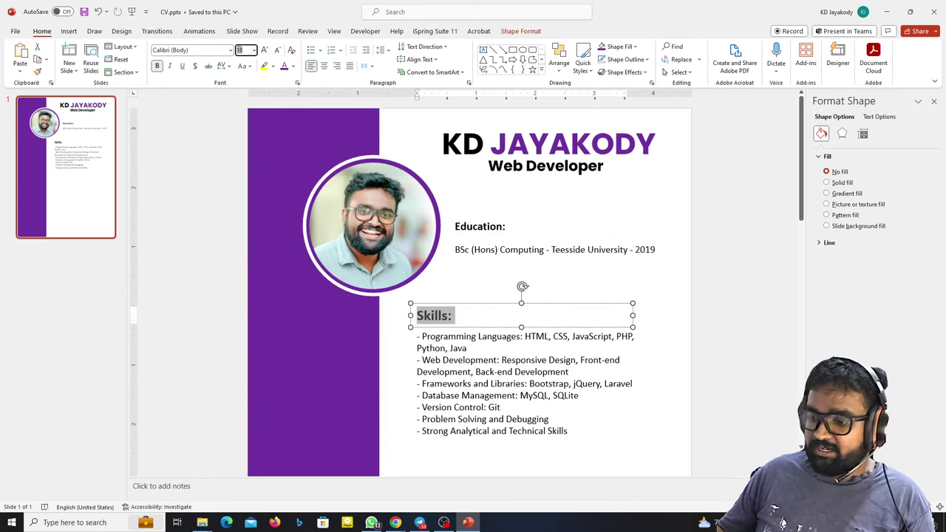
# - Make the Skills heading 14 pt and move the skills list up slightly
pyautogui.press('Return')
pyautogui.click(498, 372)
pyautogui.keyDown('ctrl'); pyautogui.scroll(2, 426, 253); pyautogui.keyUp('ctrl')
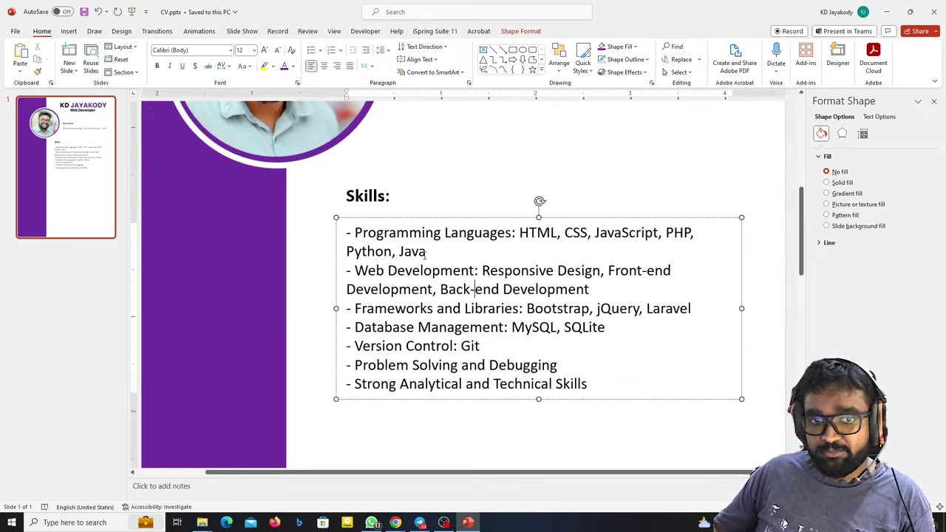
pyautogui.moveTo(412, 211); pyautogui.dragTo(412, 205)
pyautogui.click(407, 204)
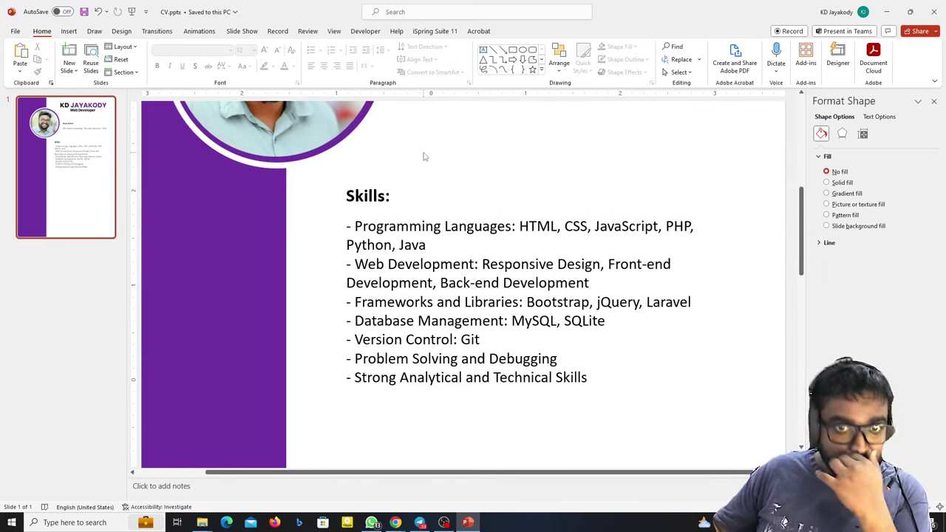
# - Widen the skills list box and shift the Skills heading and list up-left together
pyautogui.click(665, 310)
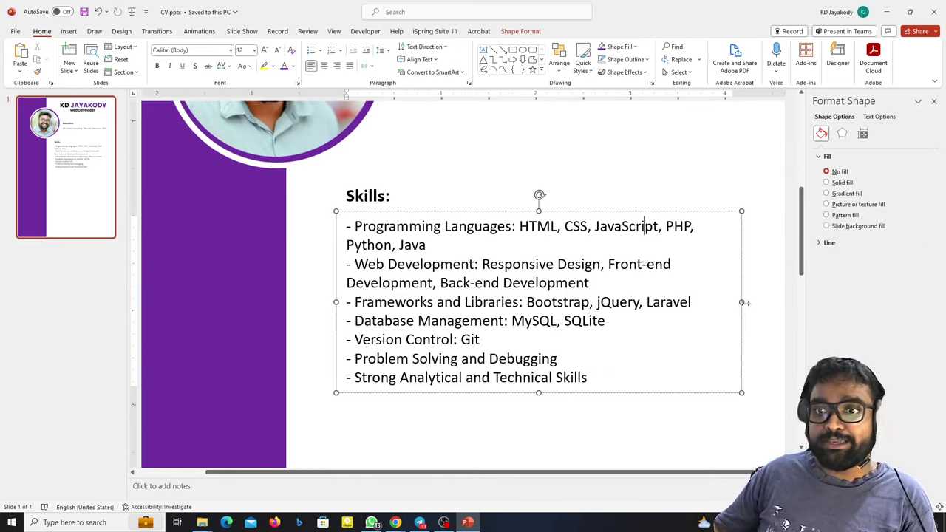
pyautogui.moveTo(742, 302); pyautogui.dragTo(786, 301)
pyautogui.keyDown('ctrl'); pyautogui.scroll(-3, 442, 238); pyautogui.keyUp('ctrl')
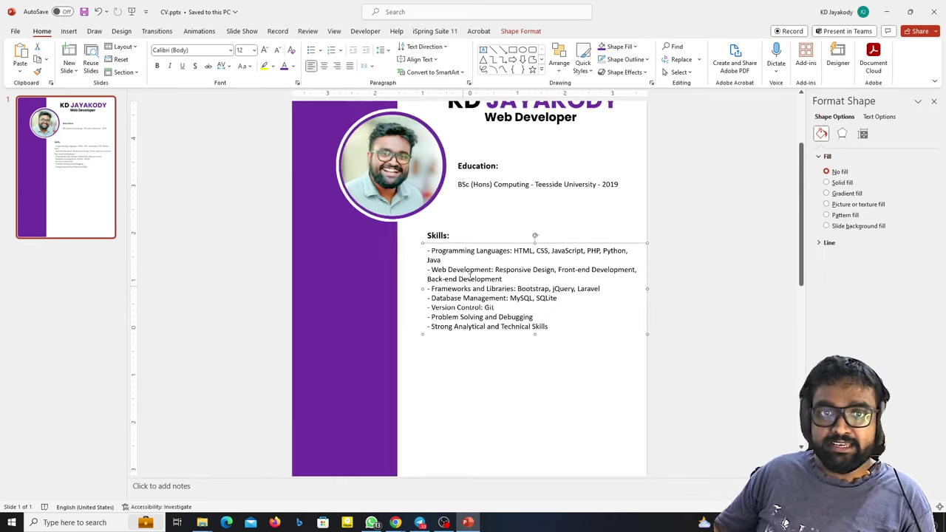
pyautogui.keyDown('shift'); pyautogui.click(442, 238); pyautogui.keyUp('shift')
pyautogui.moveTo(442, 238); pyautogui.dragTo(433, 230)
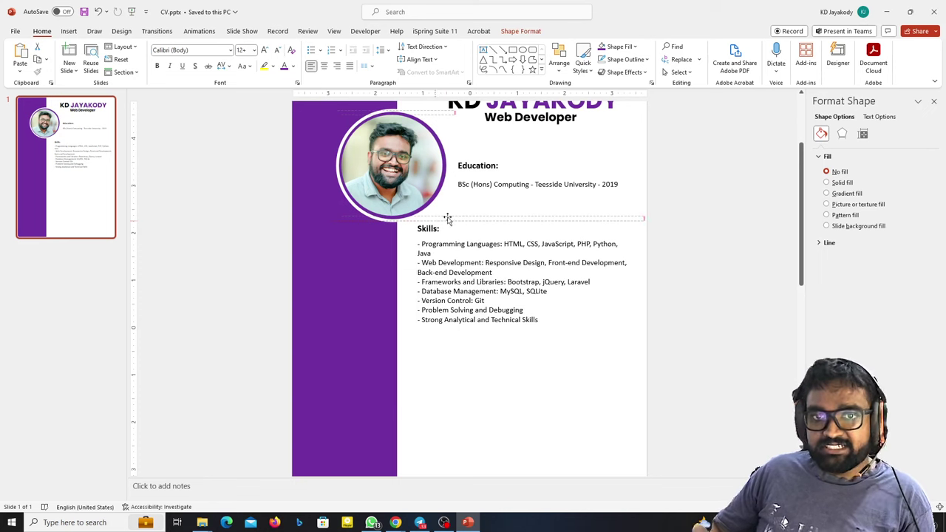
# - Move the Education heading and details down, then nudge the heading slightly lower
pyautogui.click(479, 184)
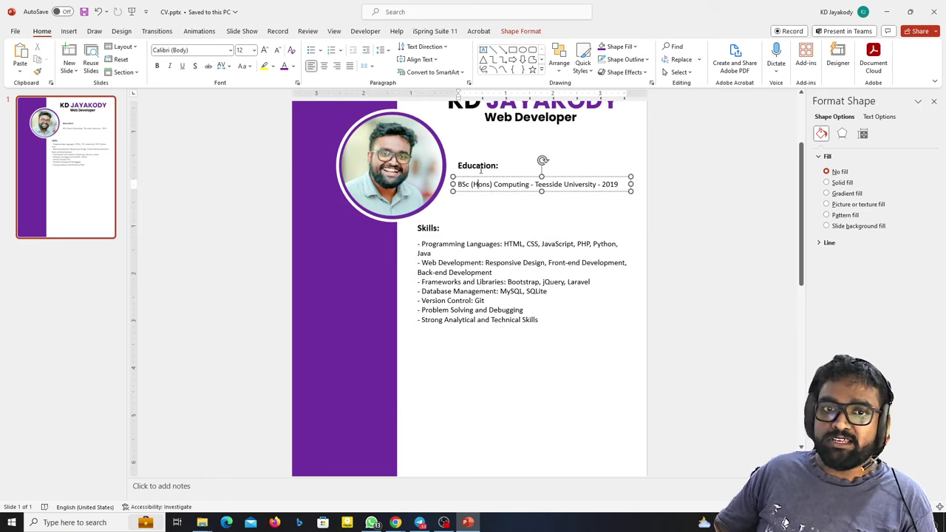
pyautogui.keyDown('shift'); pyautogui.click(481, 166); pyautogui.keyUp('shift')
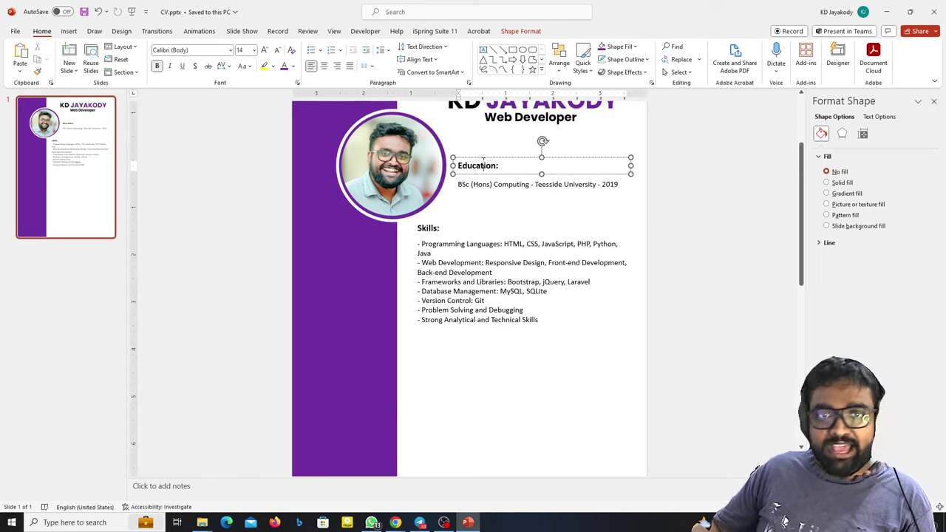
pyautogui.moveTo(477, 194); pyautogui.dragTo(483, 212)
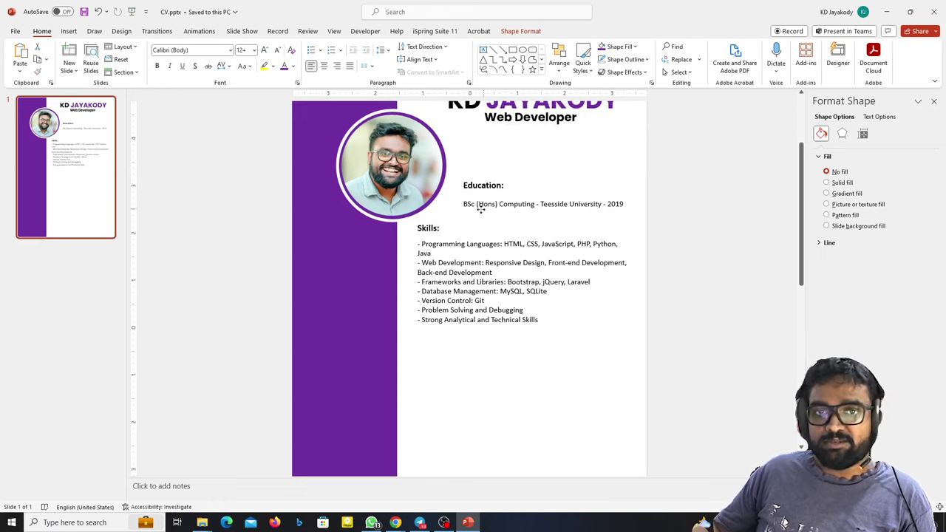
pyautogui.click(489, 179)
pyautogui.moveTo(489, 179); pyautogui.dragTo(489, 183)
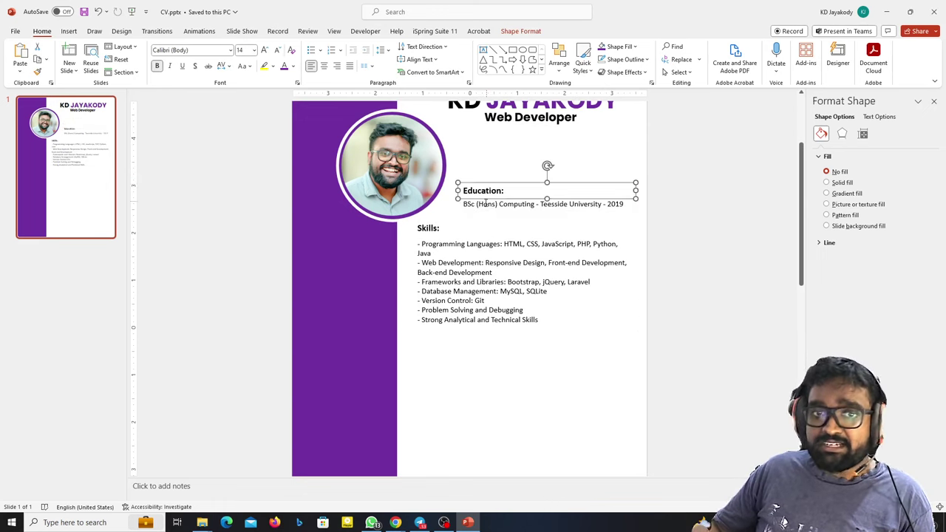
pyautogui.keyDown('ctrl'); pyautogui.scroll(5, 486, 201); pyautogui.keyUp('ctrl')
pyautogui.hotkey('ctrl', 'Down')
pyautogui.hotkey('ctrl', 'Down')
pyautogui.hotkey('ctrl', 'Down')
pyautogui.hotkey('ctrl', 'Down')
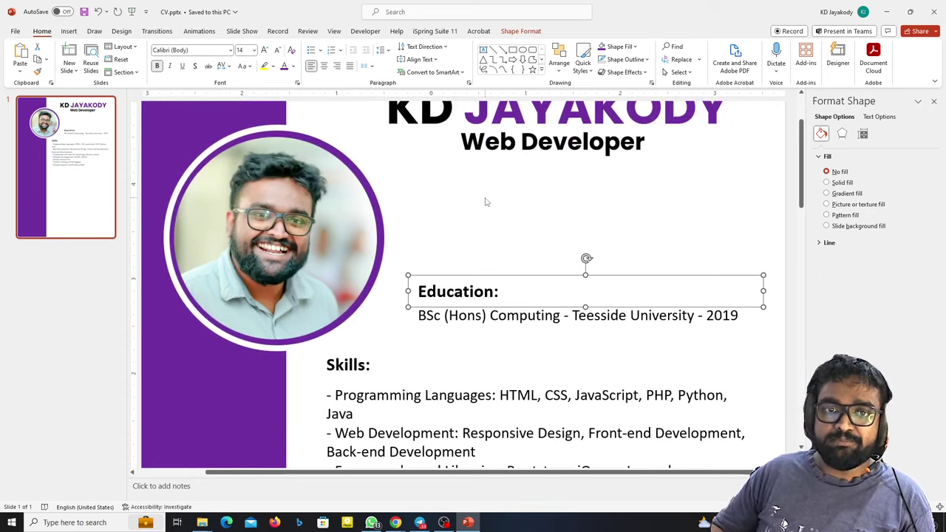
pyautogui.hotkey('ctrl', 'Down')
pyautogui.hotkey('ctrl', 'Down')
pyautogui.hotkey('ctrl', 'Down')
# - Shift the Education heading and BSc line left together as one block
pyautogui.keyDown('shift'); pyautogui.click(499, 325); pyautogui.keyUp('shift')
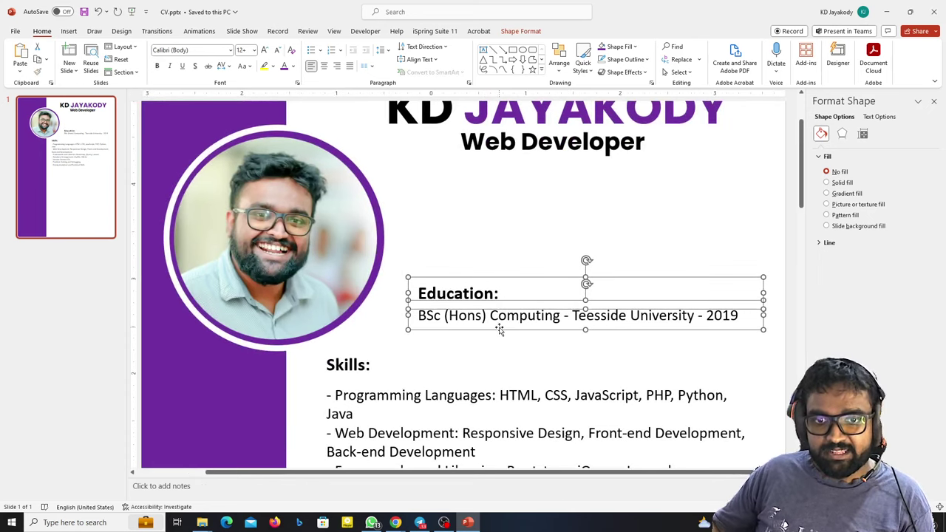
pyautogui.moveTo(499, 327); pyautogui.dragTo(478, 329)
pyautogui.click(515, 257)
pyautogui.keyDown('ctrl'); pyautogui.scroll(-2, 414, 155); pyautogui.keyUp('ctrl')
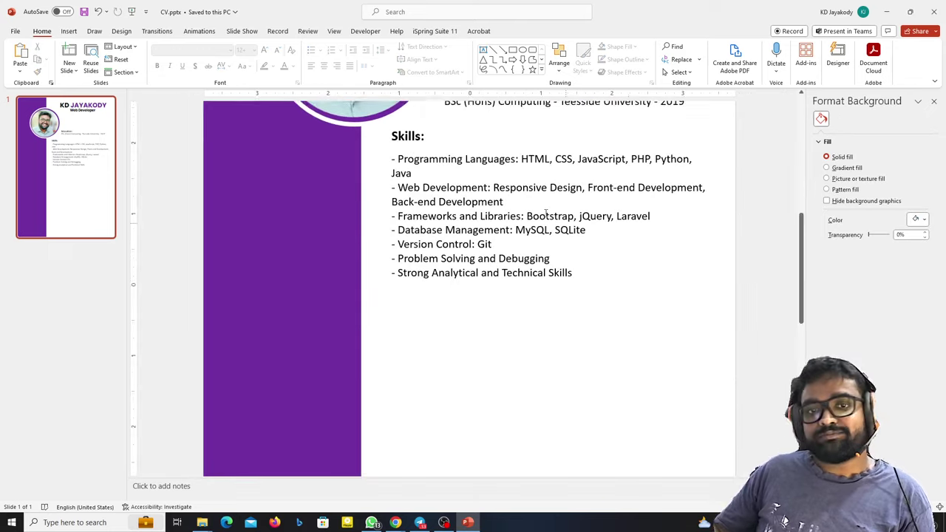
pyautogui.scroll(2, 547, 212)
pyautogui.keyDown('ctrl'); pyautogui.scroll(-1, 503, 202); pyautogui.keyUp('ctrl')
pyautogui.scroll(1, 503, 202)
pyautogui.scroll(2, 532, 195)
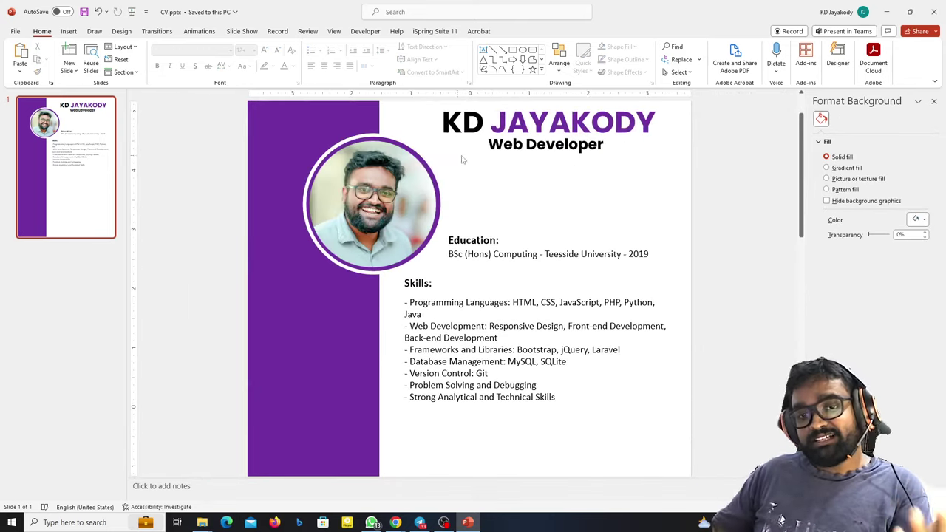
# - Check the Jeda.ai CV text, then close the PowerPoint CV presentation
pyautogui.click(467, 521)
pyautogui.scroll(-1, 476, 451)
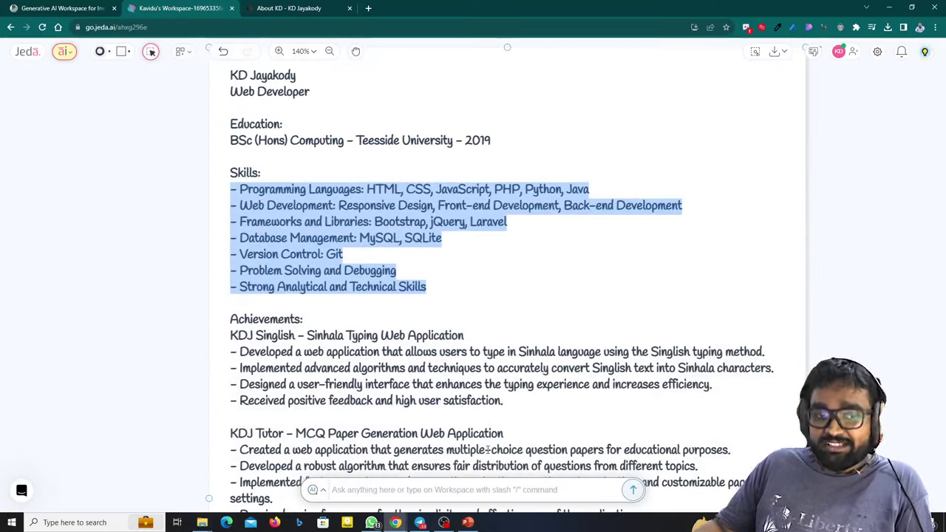
pyautogui.scroll(-1, 477, 458)
pyautogui.scroll(-1, 477, 464)
pyautogui.click(467, 521)
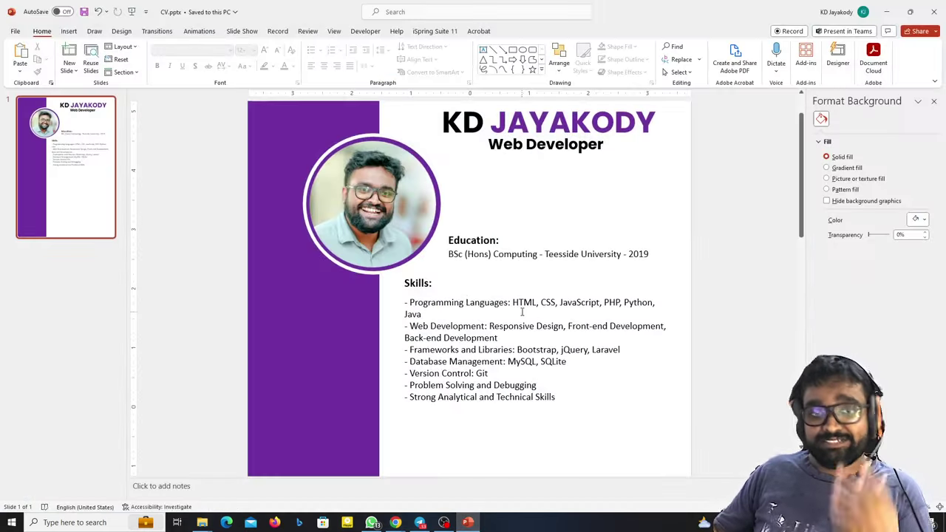
pyautogui.scroll(-1, 474, 300)
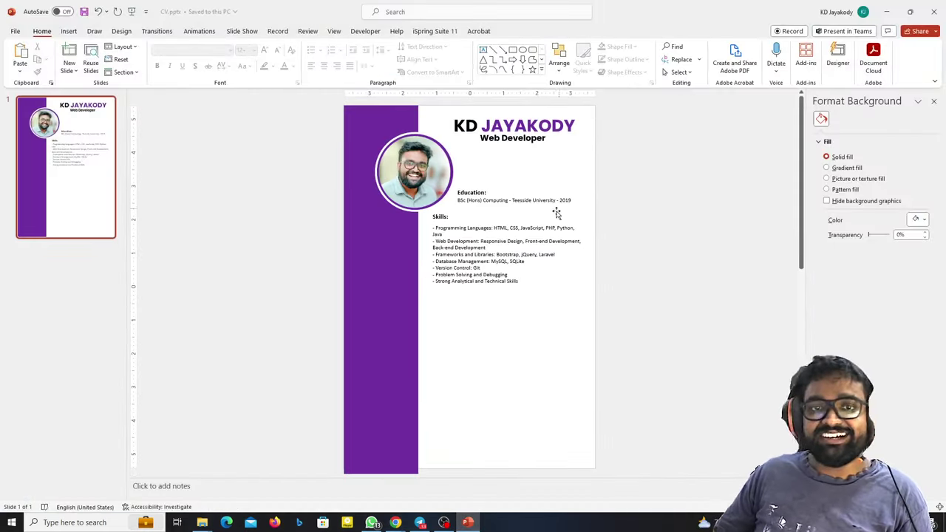
pyautogui.click(933, 11)
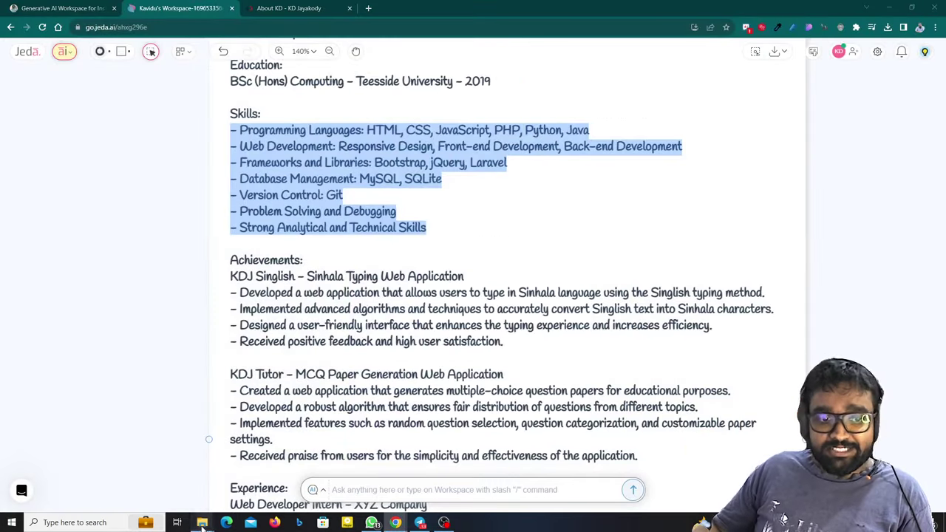
# - Open CV.pptx from the POWERPOINT folder in File Explorer
pyautogui.moveTo(202, 523)
pyautogui.click(243, 469)
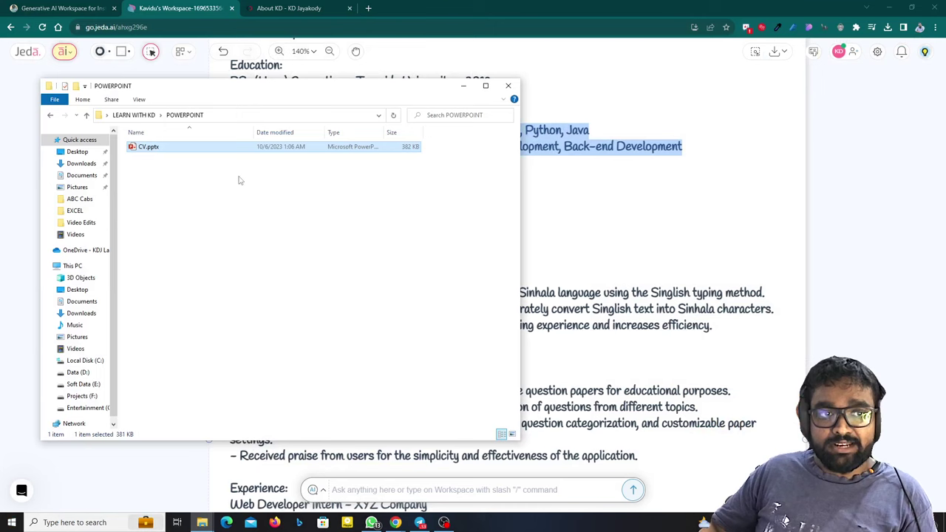
pyautogui.doubleClick(206, 150)
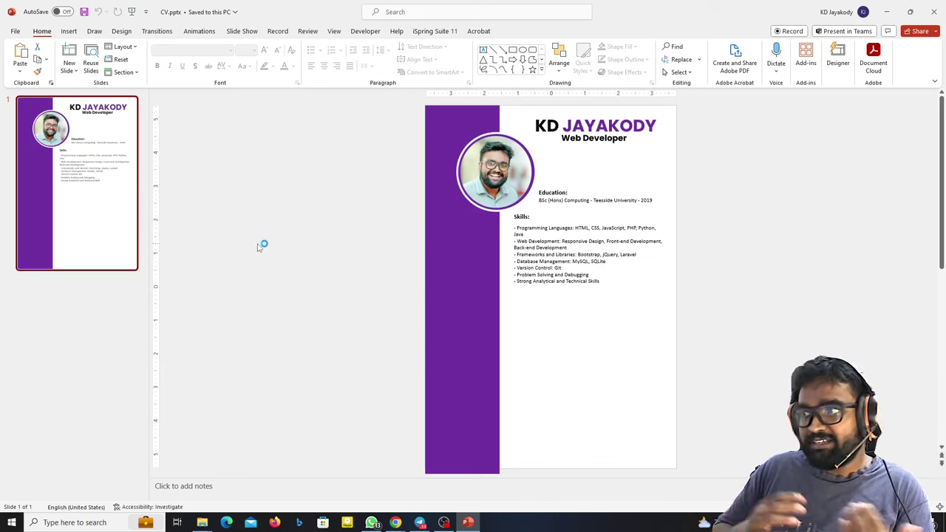
# - Duplicate the CV slide and delete the photo, Skills and Education headings from slide 2
pyautogui.hotkey('ctrl', 'd')
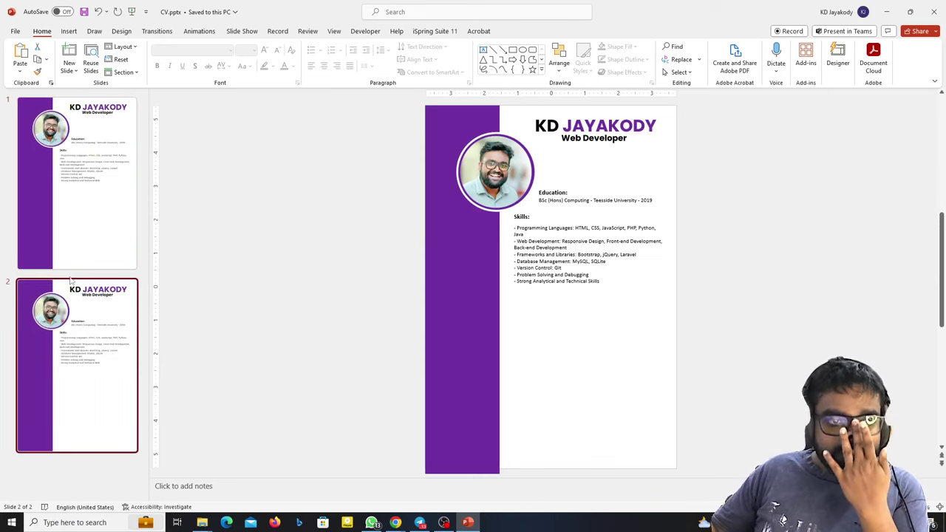
pyautogui.click(494, 178)
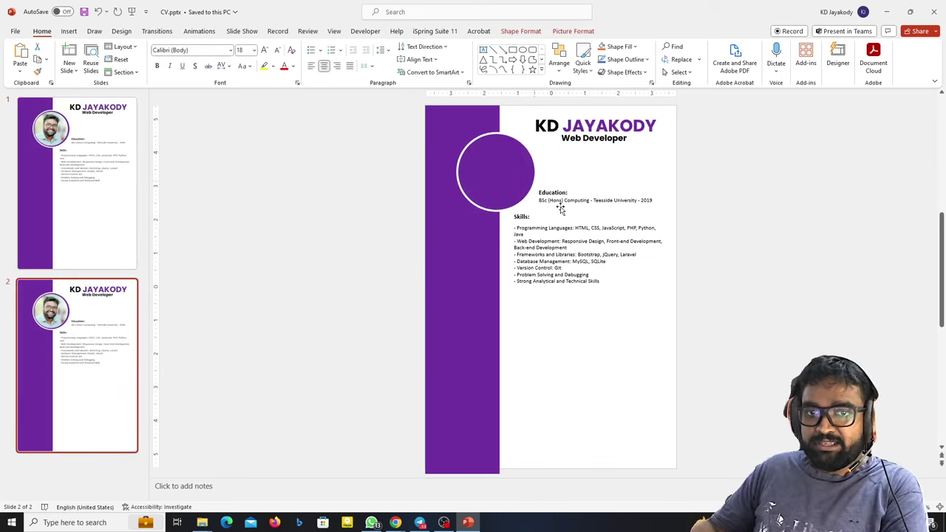
pyautogui.press('Delete')
pyautogui.click(522, 215)
pyautogui.press('Delete')
pyautogui.click(553, 193)
pyautogui.press('Delete')
# - Delete the skills list, photo circle, BSc line and Web Developer subtitle from slide 2
pyautogui.click(564, 235)
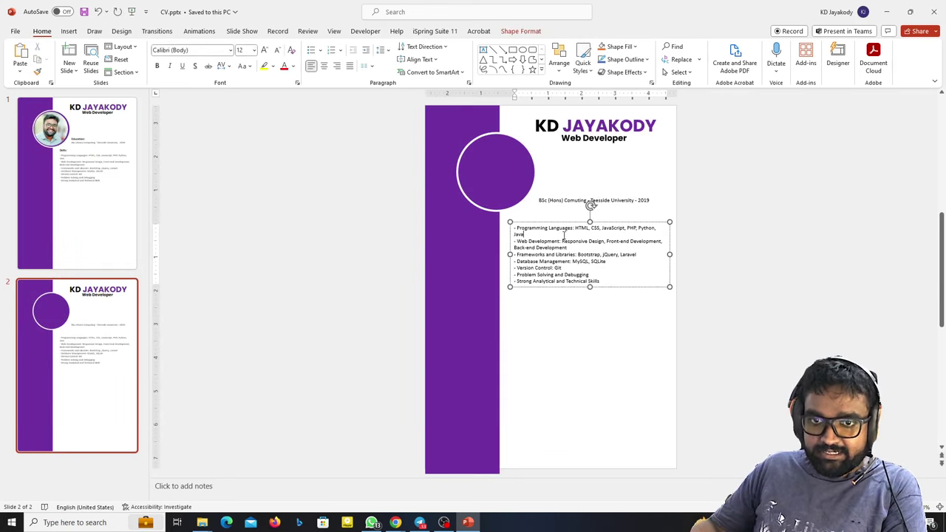
pyautogui.press('Delete')
pyautogui.click(536, 218)
pyautogui.click(560, 221)
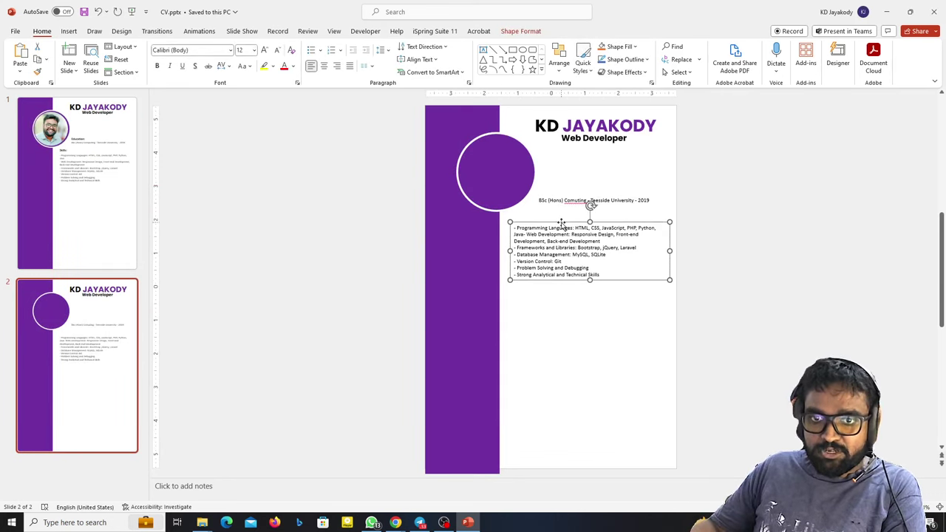
pyautogui.press('Delete')
pyautogui.click(530, 159)
pyautogui.press('Delete')
pyautogui.click(583, 200)
pyautogui.press('Delete')
pyautogui.click(584, 137)
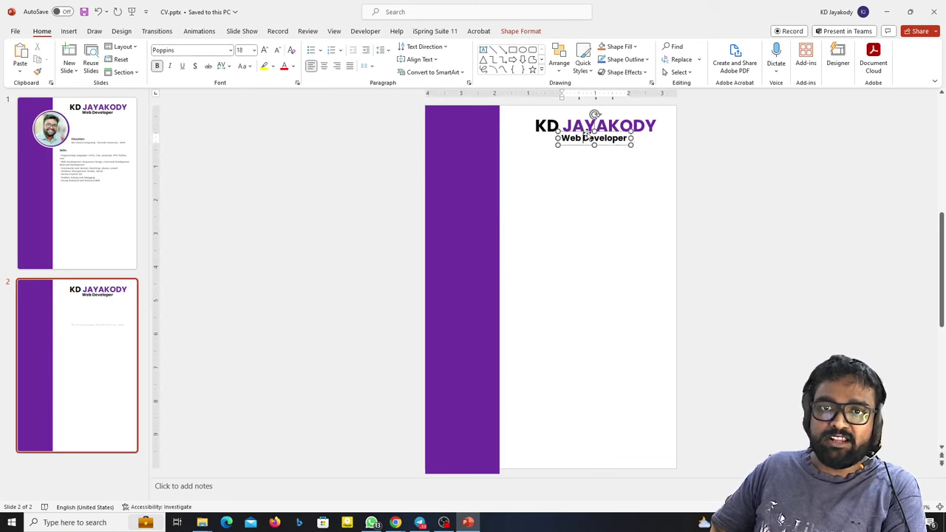
pyautogui.press('Delete')
# - Clear slide 2 by deleting its subtitle, name title and purple sidebar
pyautogui.click(566, 145)
pyautogui.press('Delete')
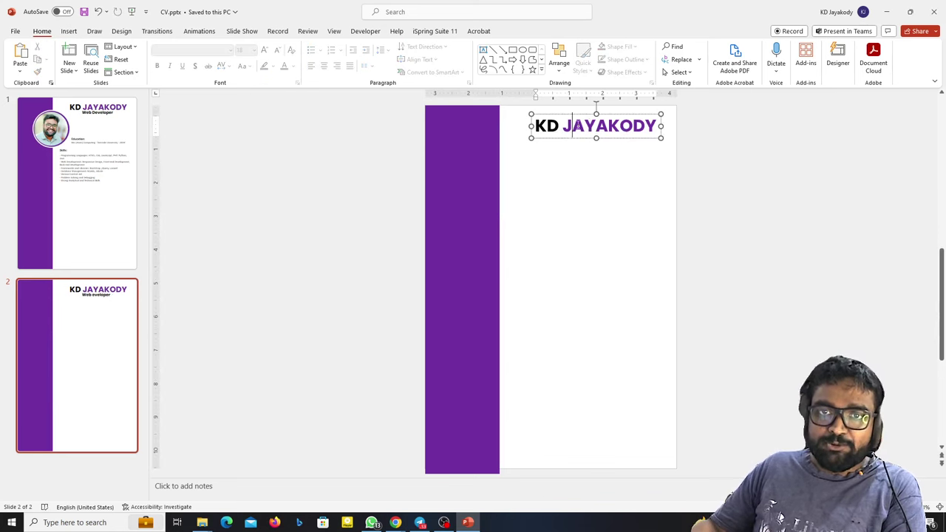
pyautogui.press('Delete')
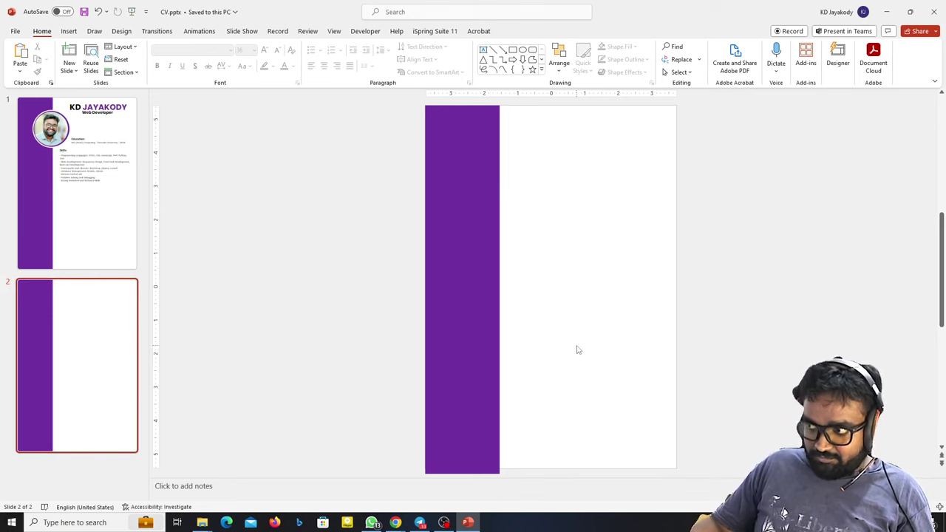
pyautogui.click(479, 188)
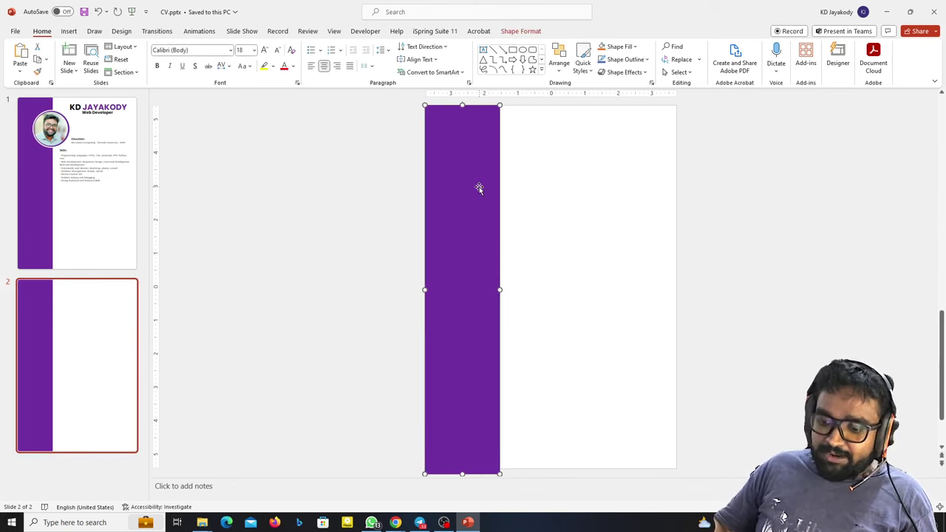
pyautogui.press('Delete')
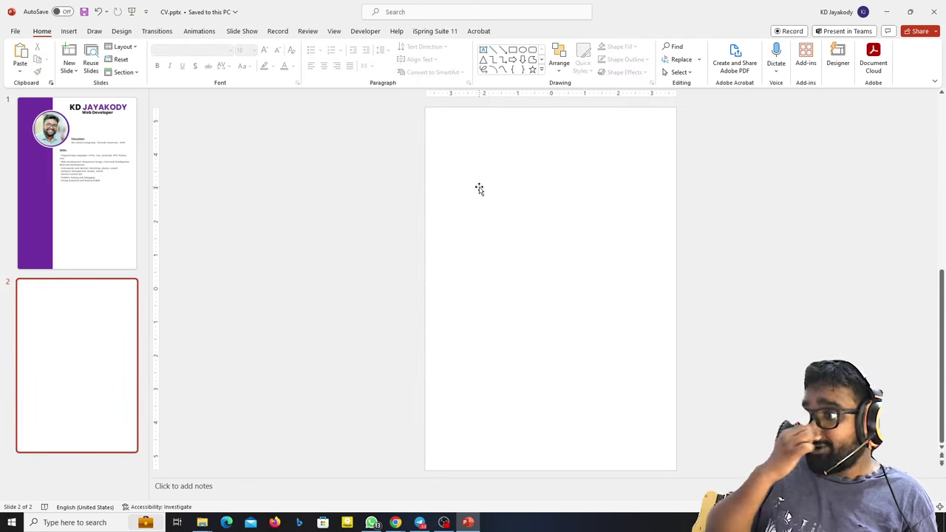
# - Copy slide 1's Education section onto slide 2 and place it at the top-left
pyautogui.click(86, 218)
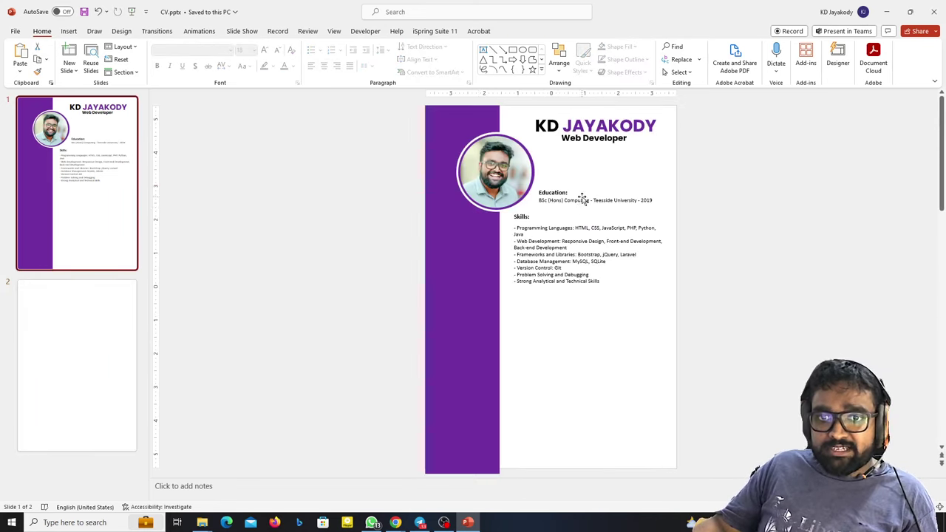
pyautogui.click(582, 198)
pyautogui.press('pagedown')
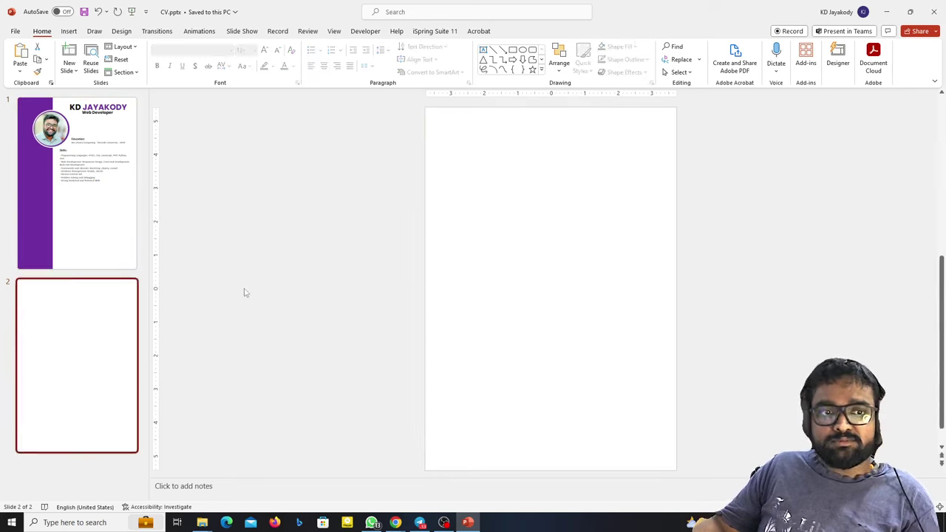
pyautogui.hotkey('ctrl', 'v')
pyautogui.moveTo(575, 210); pyautogui.dragTo(489, 143)
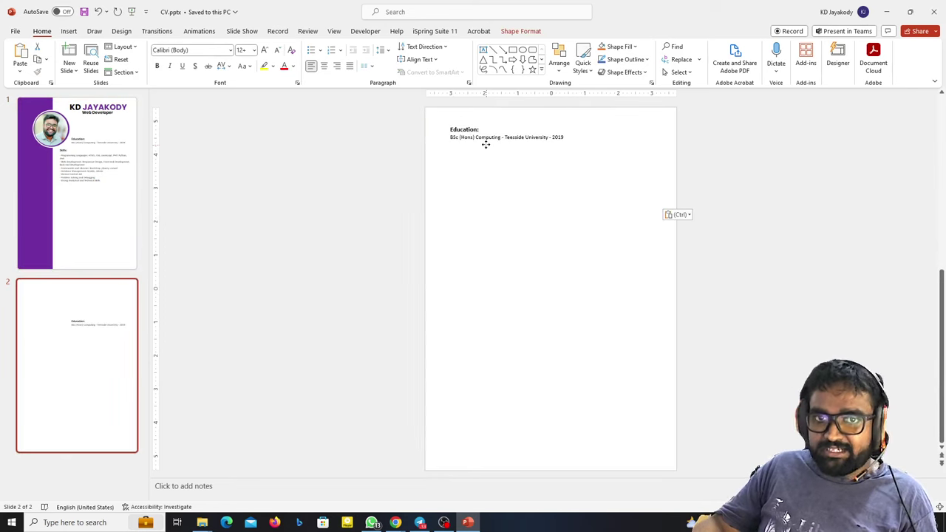
pyautogui.click(505, 202)
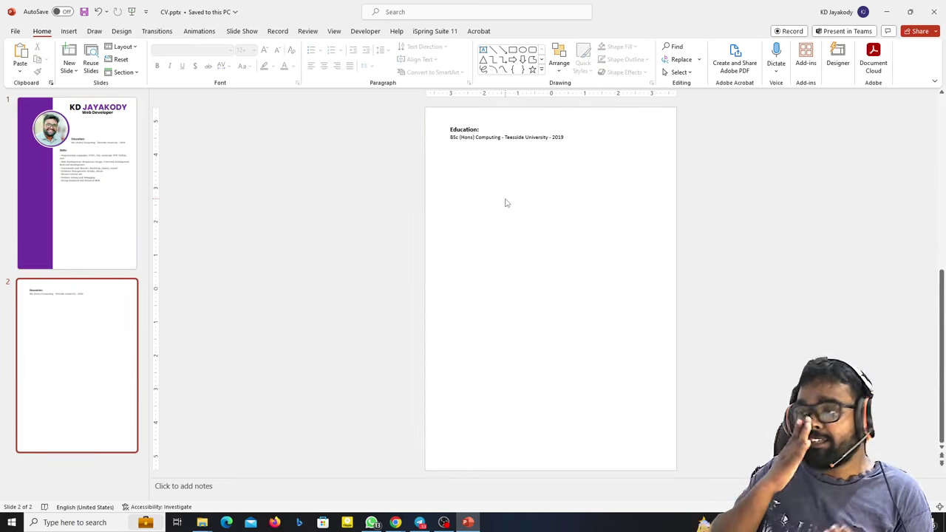
# - Copy slide 1's purple sidebar and paste it onto slide 2
pyautogui.click(65, 117)
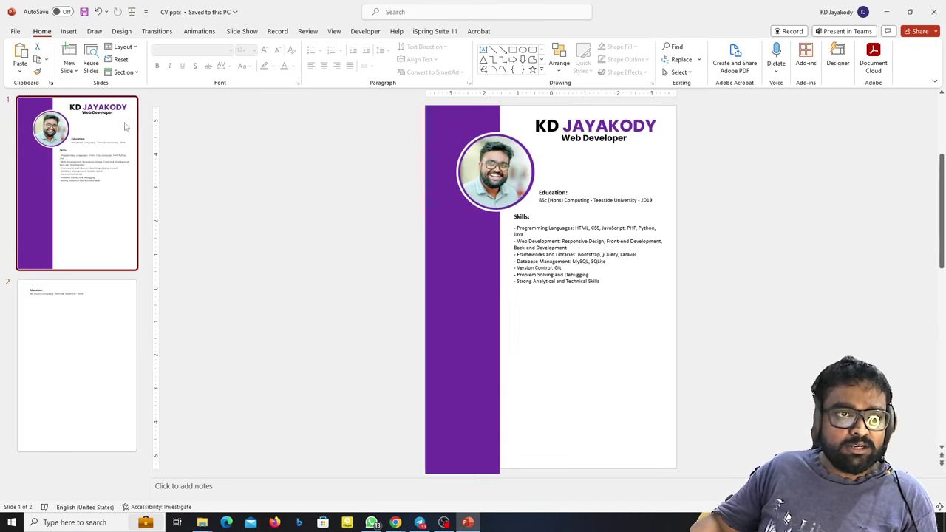
pyautogui.click(474, 246)
pyautogui.hotkey('ctrl', 'c')
pyautogui.click(33, 333)
pyautogui.hotkey('ctrl', 'v')
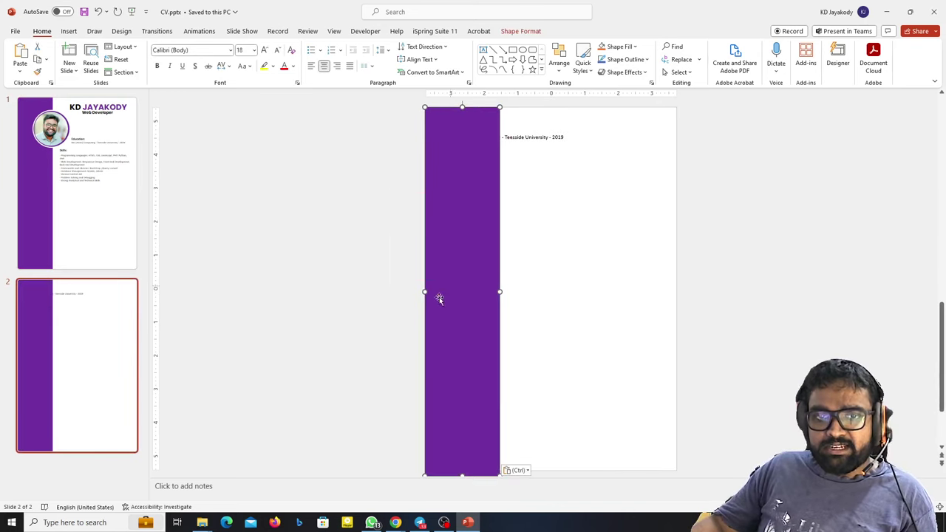
# - Narrow slide 2's pasted purple bar to a thin strip near the right edge, then open the File backstage view
pyautogui.moveTo(426, 292)
pyautogui.mouseDown()
pyautogui.moveTo(598, 245)
pyautogui.moveTo(642, 269)
pyautogui.mouseUp()
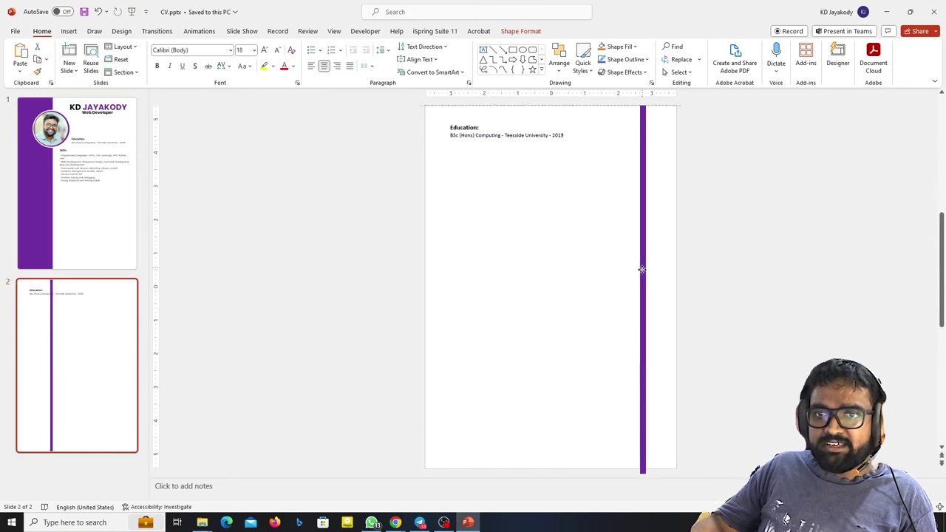
pyautogui.click(655, 268)
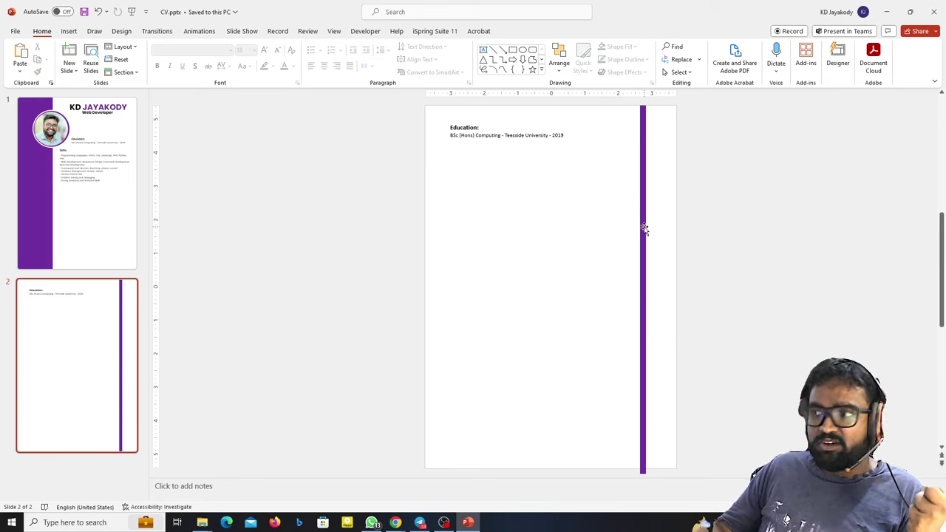
pyautogui.click(14, 31)
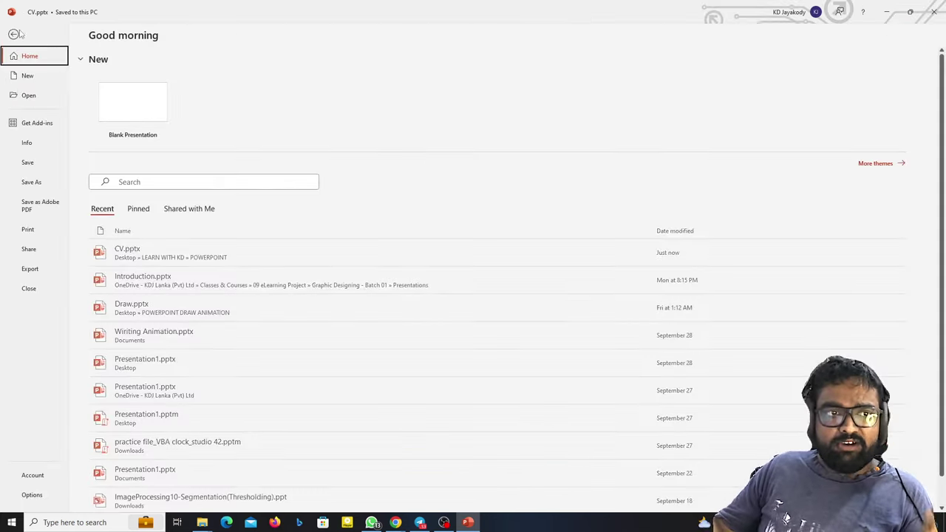
# - Export the CV as a PDF, keeping the file name CV.pdf and PDF type, and publish it
pyautogui.click(30, 268)
pyautogui.click(155, 98)
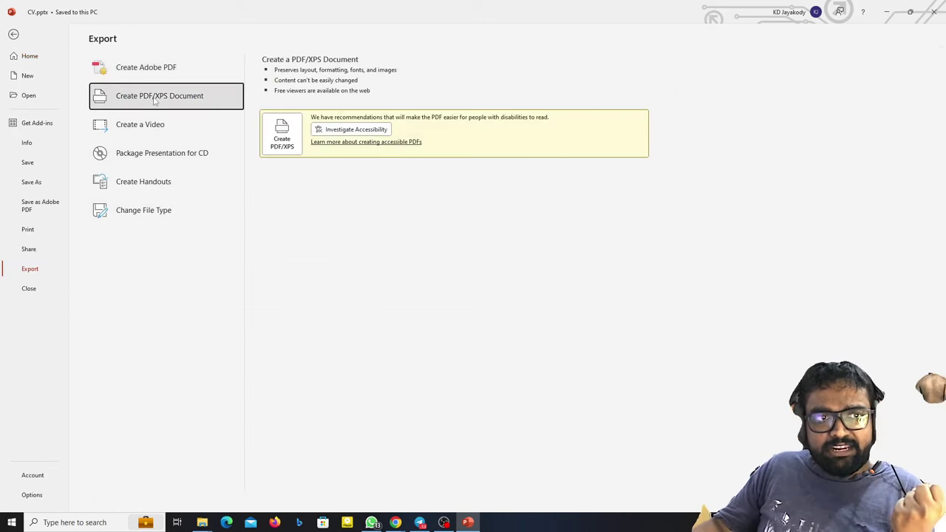
pyautogui.click(283, 137)
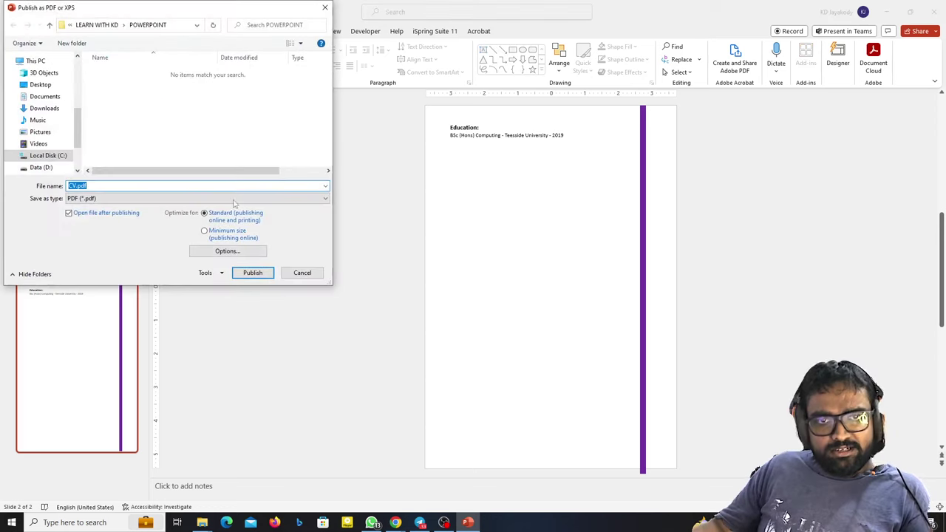
pyautogui.click(98, 198)
pyautogui.click(99, 198)
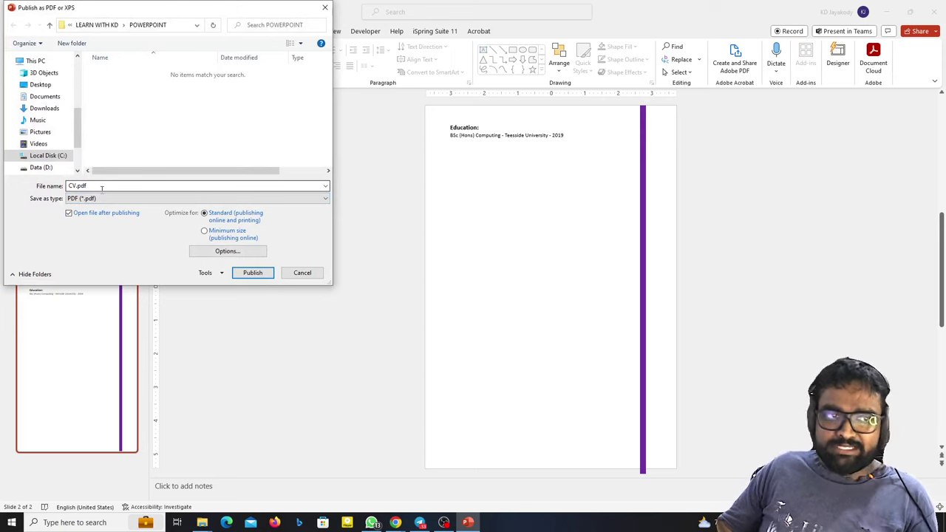
pyautogui.click(253, 272)
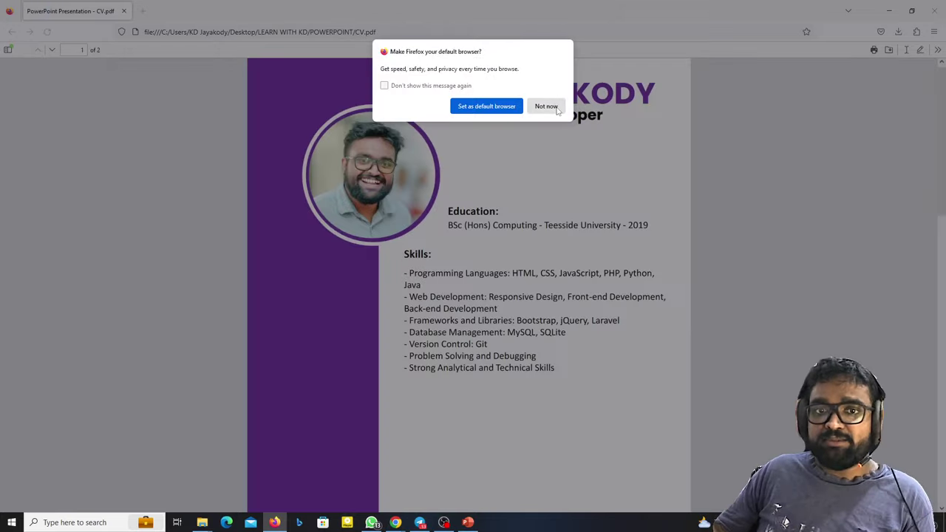
# - Dismiss Firefox's default-browser prompt, scroll through both pages of CV.pdf, and close the viewer
pyautogui.click(546, 106)
pyautogui.scroll(-4, 497, 180)
pyautogui.scroll(-5, 497, 179)
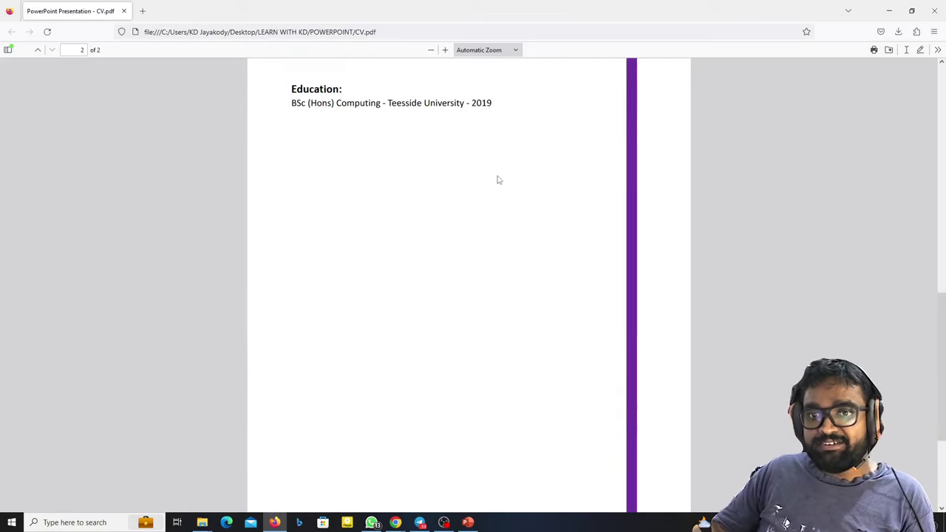
pyautogui.scroll(-4, 497, 180)
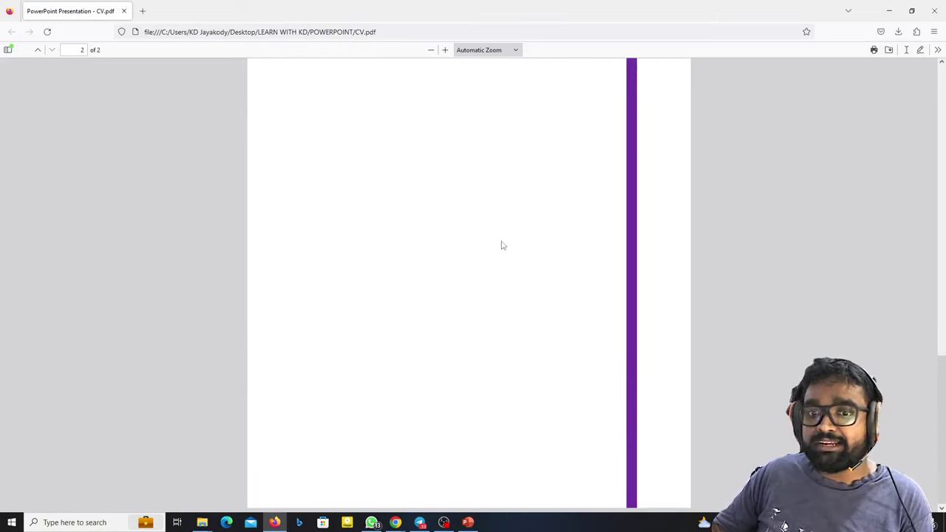
pyautogui.scroll(4, 624, 221)
pyautogui.scroll(9, 634, 181)
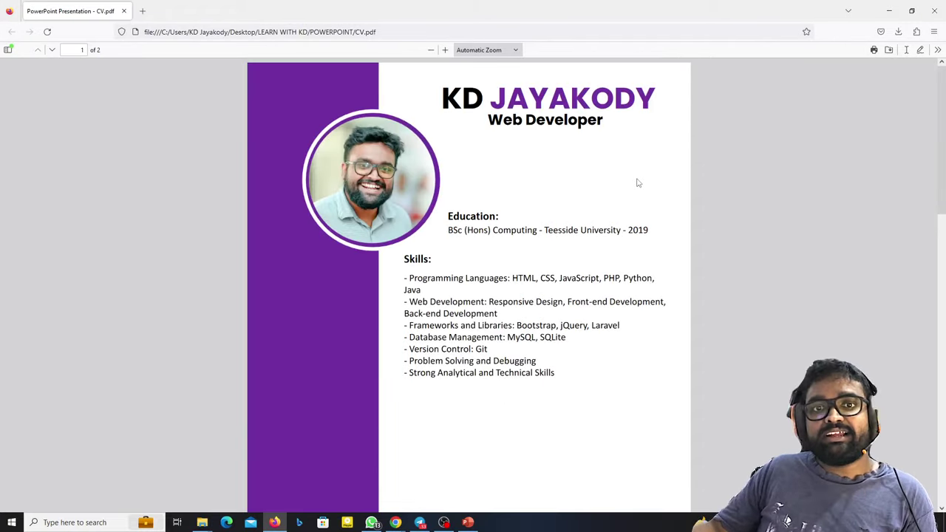
pyautogui.click(934, 10)
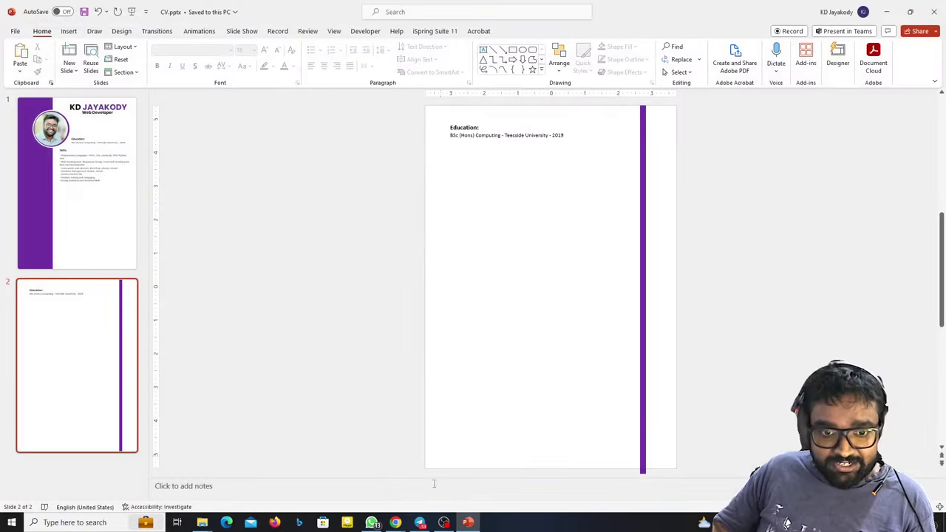
# - Switch from PowerPoint to the Jeda.ai workspace and browse the Writer AI recipes list
pyautogui.click(468, 522)
pyautogui.click(155, 6)
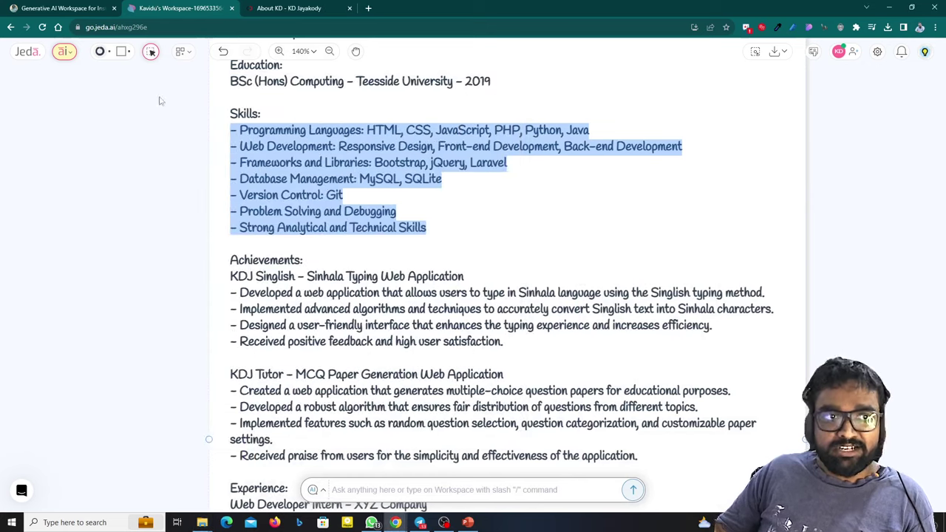
pyautogui.click(64, 52)
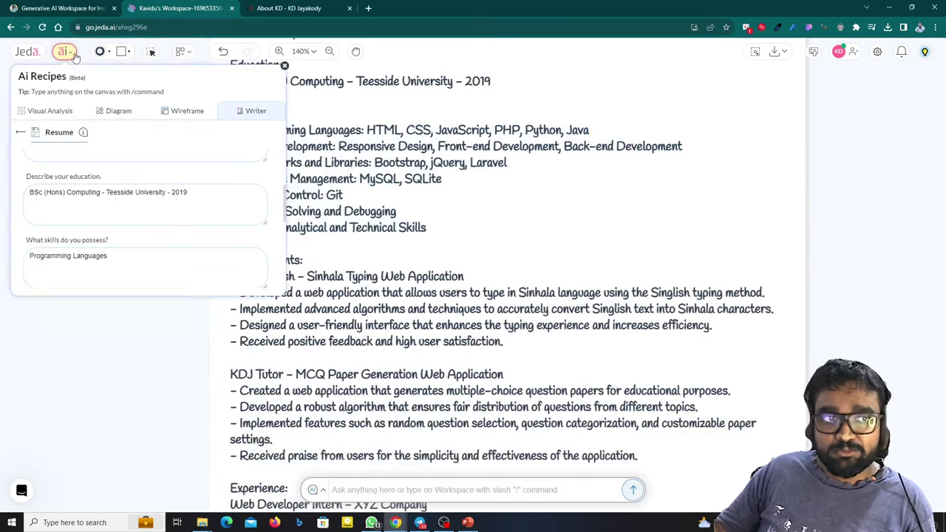
pyautogui.click(245, 120)
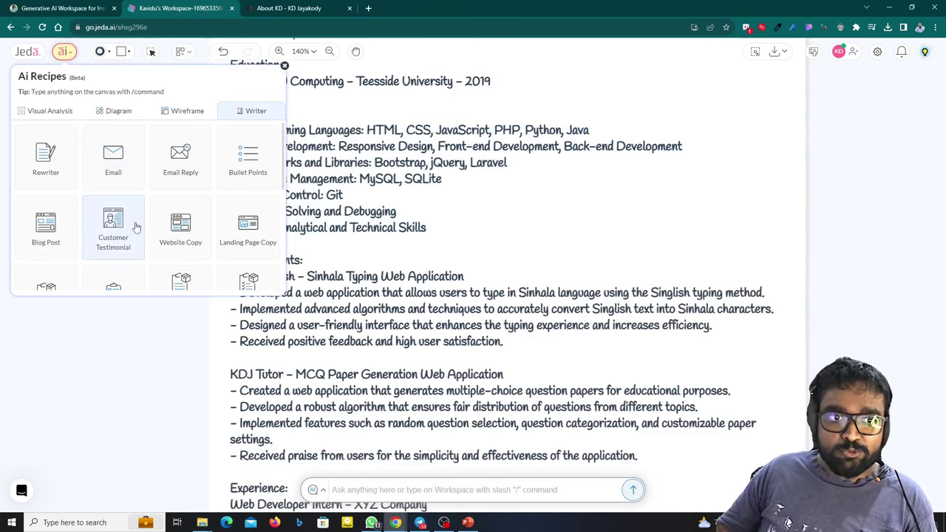
pyautogui.scroll(-1, 188, 211)
pyautogui.scroll(1, 221, 196)
pyautogui.scroll(-2, 222, 192)
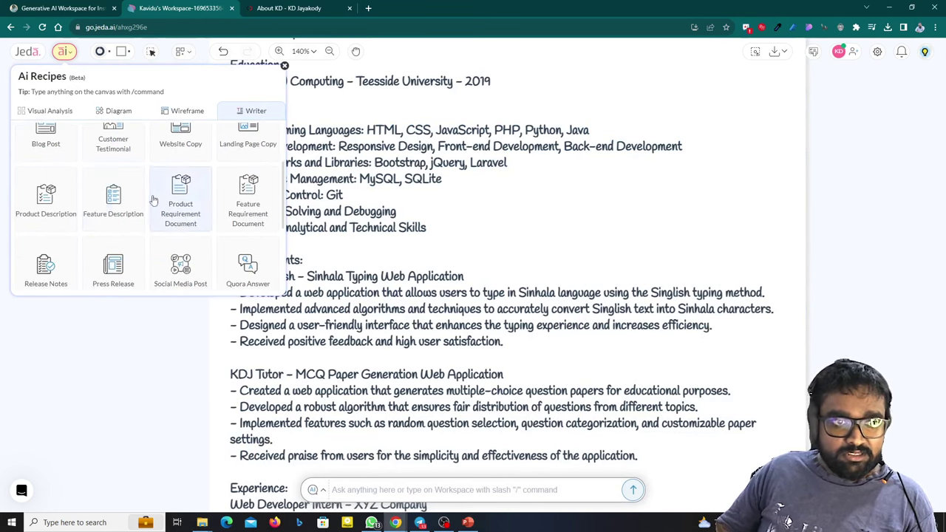
pyautogui.scroll(-1, 74, 209)
pyautogui.scroll(-1, 103, 210)
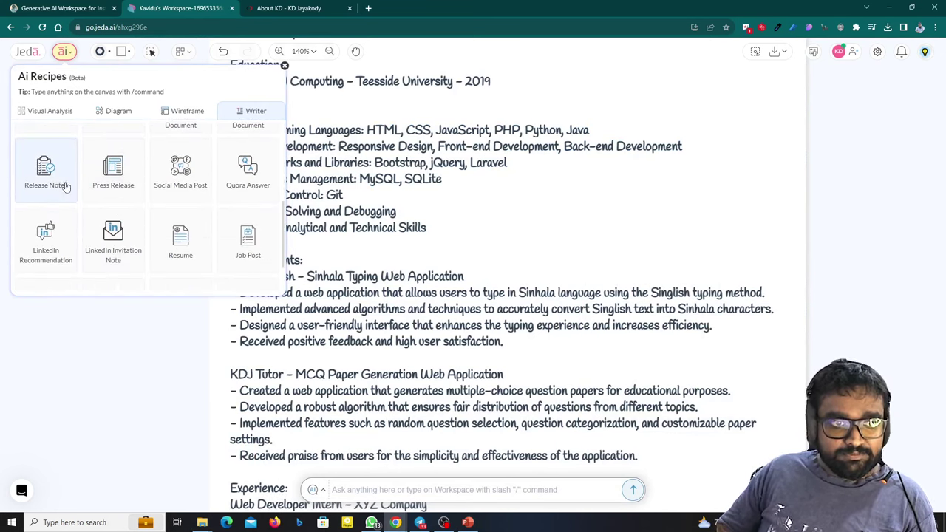
pyautogui.scroll(-1, 148, 207)
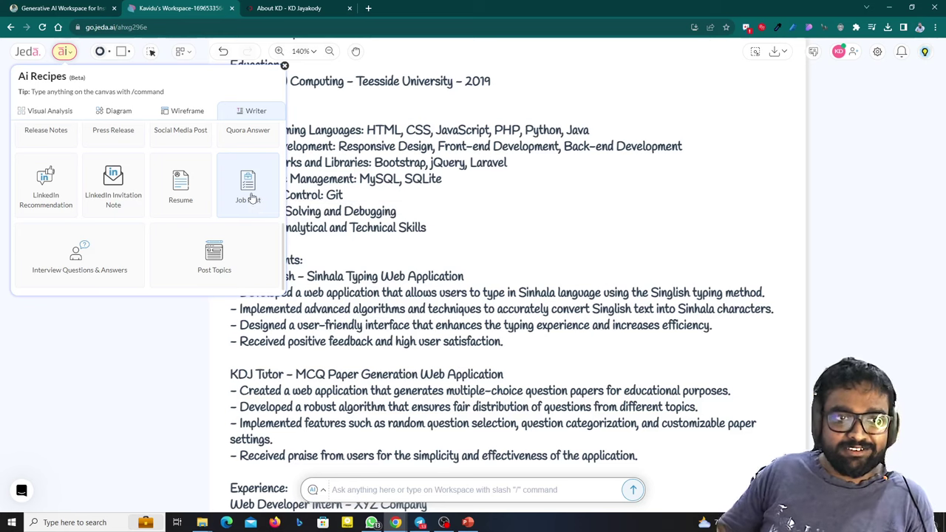
pyautogui.scroll(3, 249, 203)
pyautogui.scroll(1, 221, 212)
pyautogui.scroll(2, 213, 213)
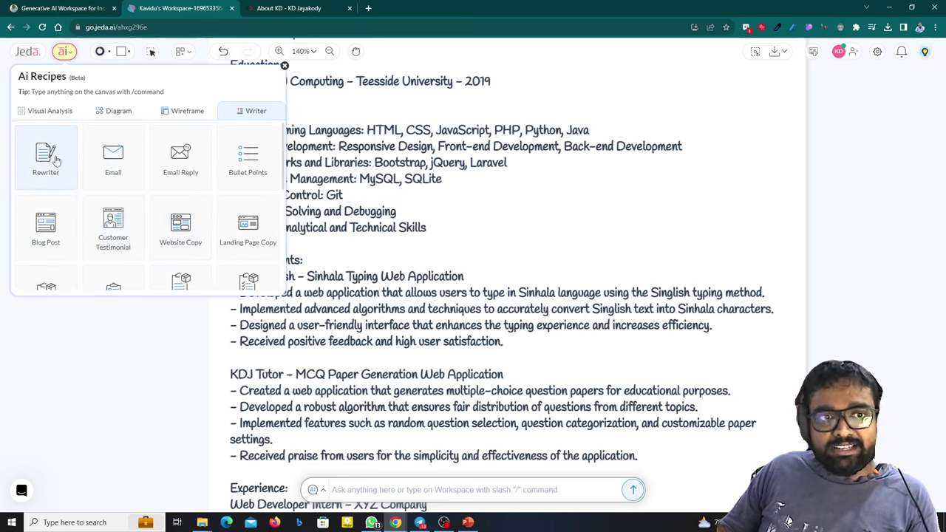
# - Look over the Email recipe form, then close the AI Recipes panel and scroll the CV text
pyautogui.click(122, 166)
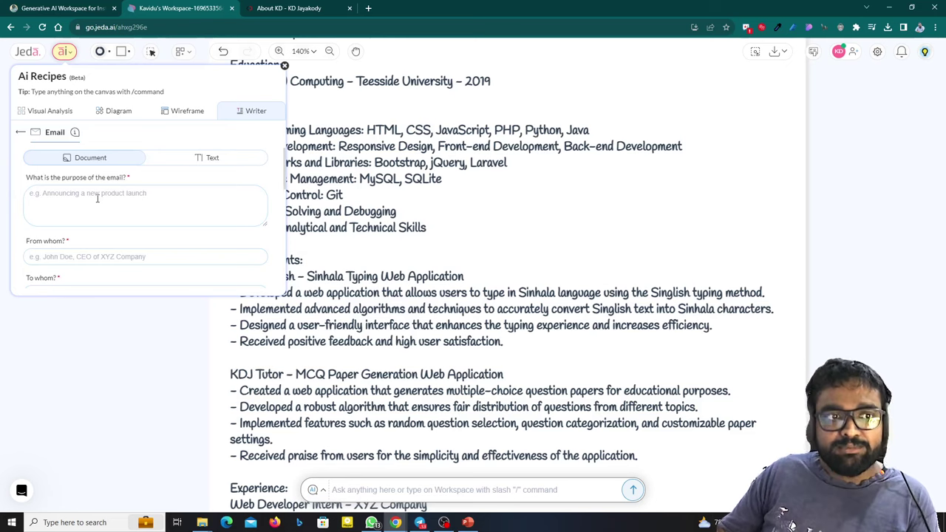
pyautogui.scroll(-1, 96, 198)
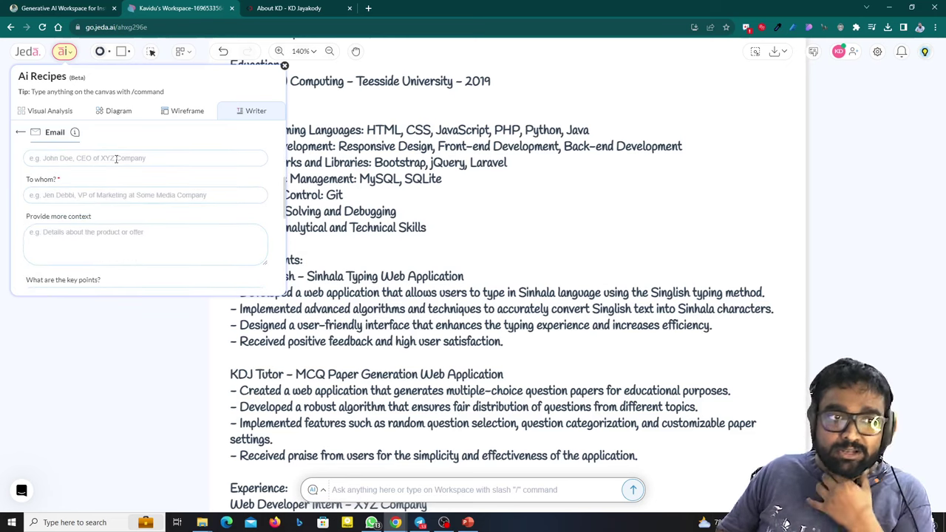
pyautogui.scroll(-1, 116, 159)
pyautogui.scroll(-3, 116, 163)
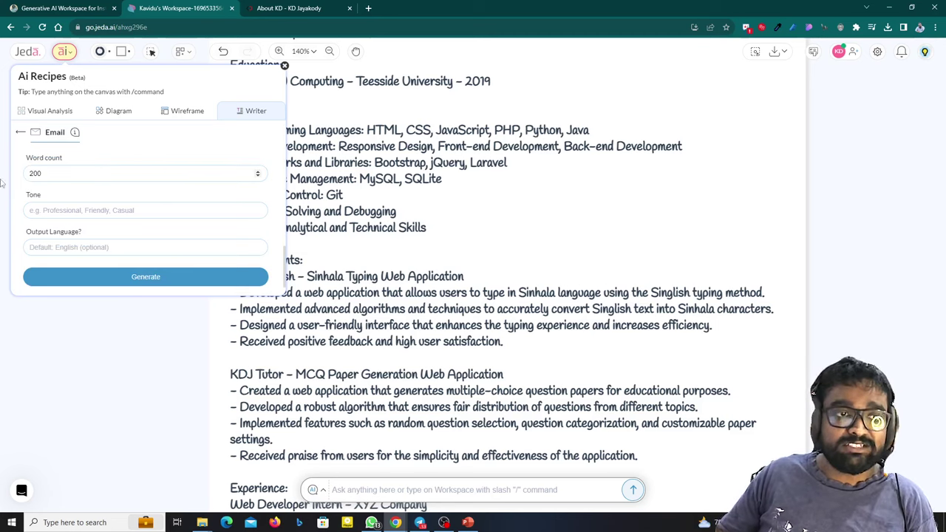
pyautogui.click(20, 133)
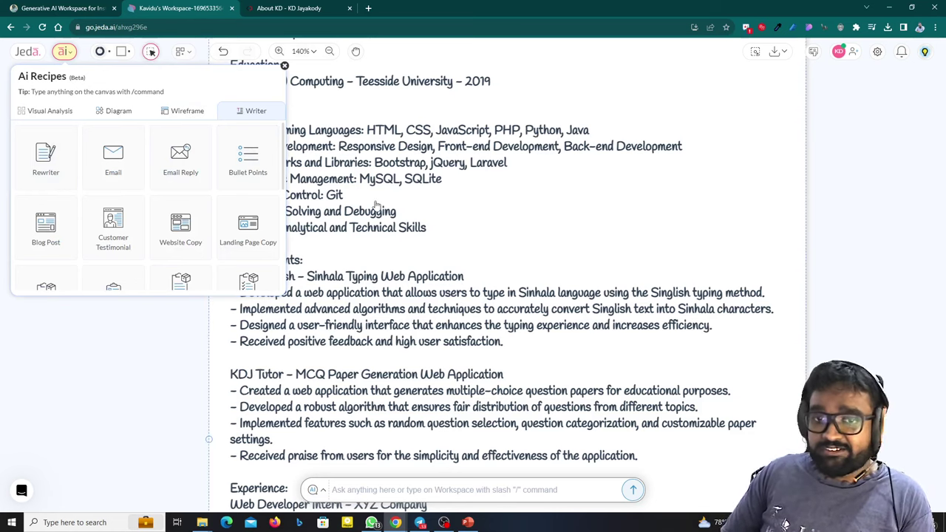
pyautogui.click(63, 51)
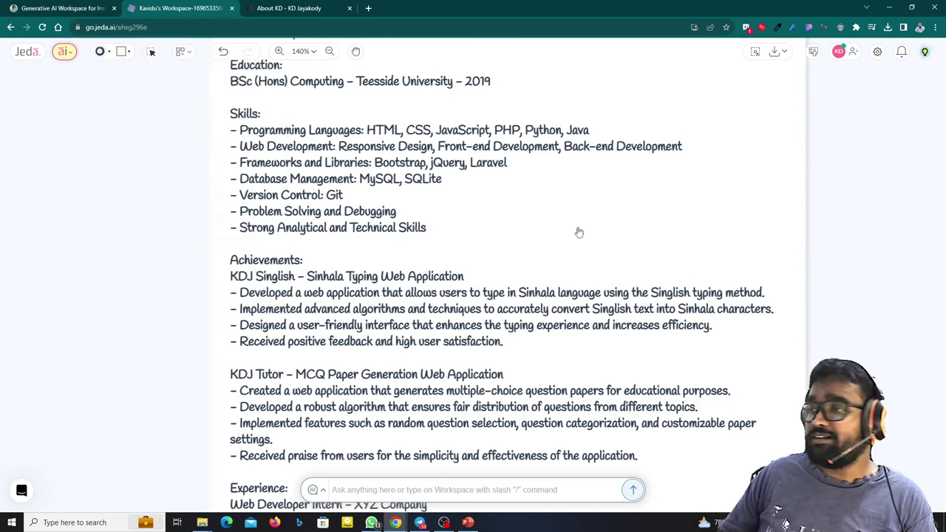
pyautogui.scroll(-4, 478, 259)
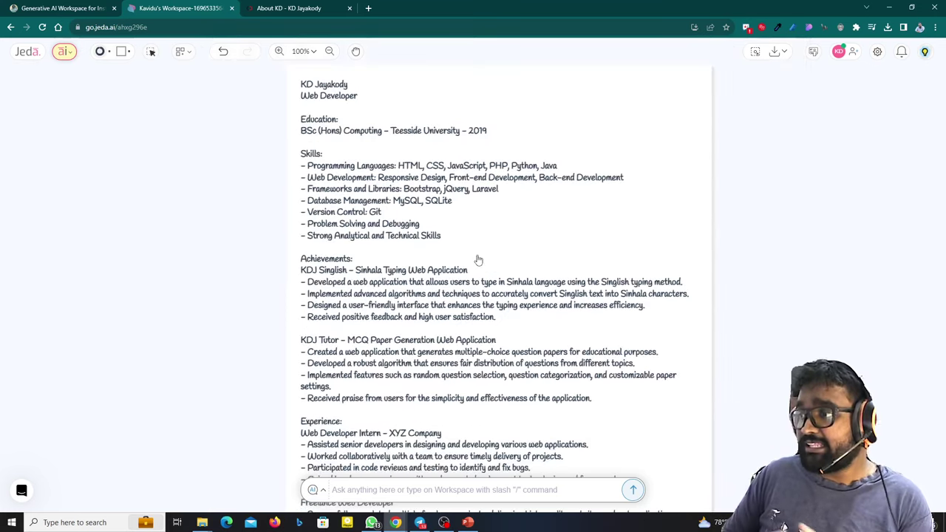